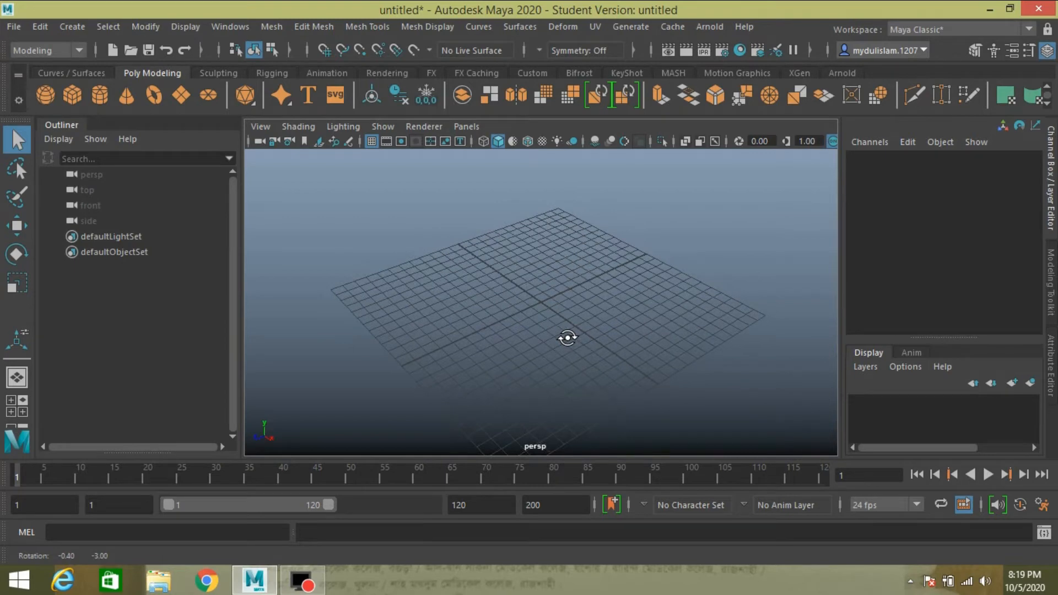
- Create a polygon cube at the origin of the empty scene
alt+drag(568, 337, 550, 347)
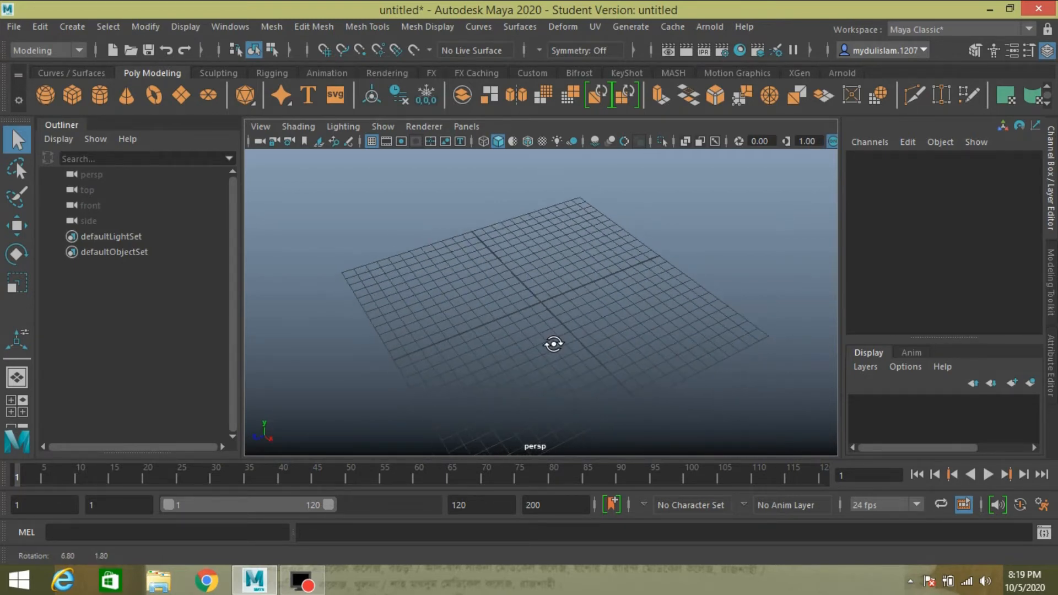
click(66, 29)
mouse_move(196, 80)
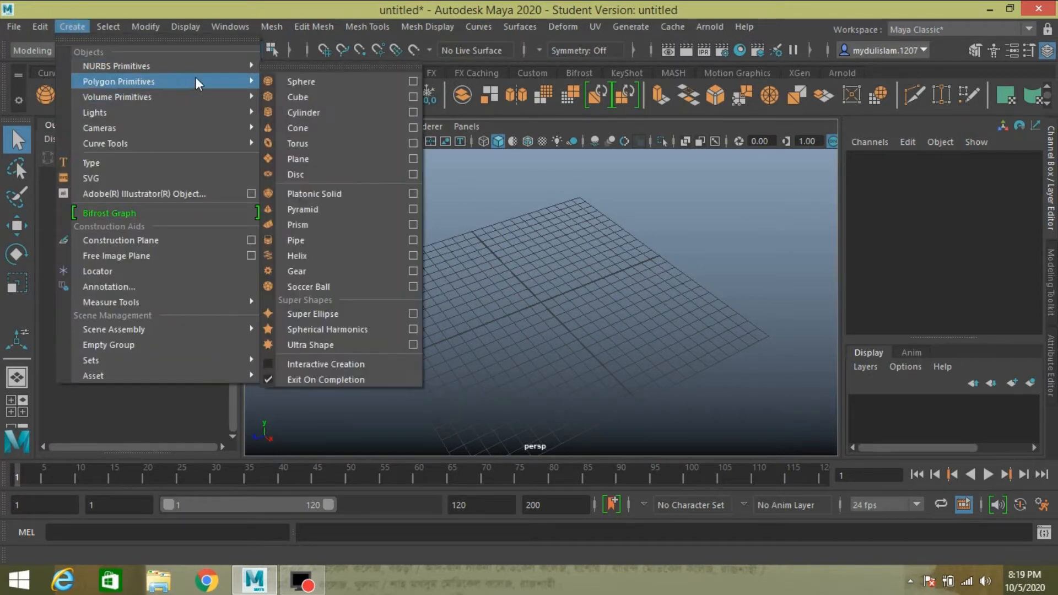
click(314, 101)
- Set the cube's width, height and depth all to 4 in its polyCube1 inputs
scroll(914, 317, down, 1)
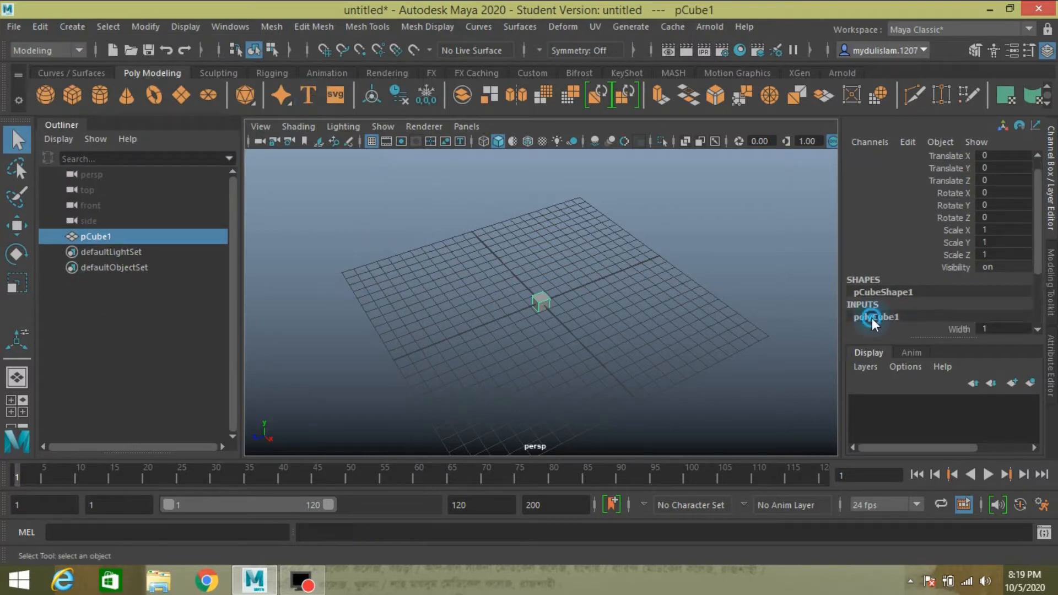
scroll(912, 303, down, 3)
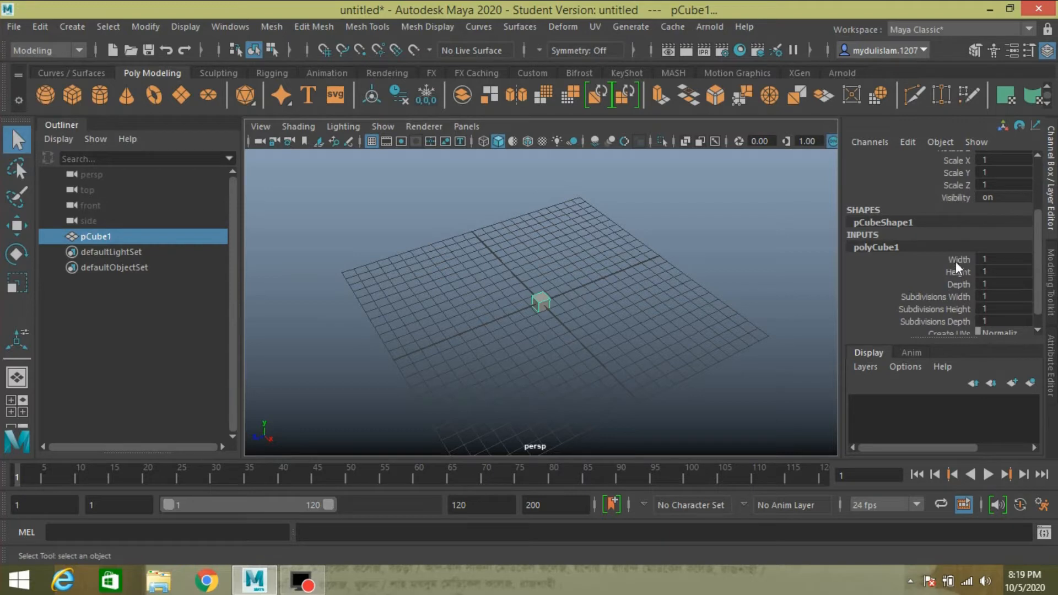
drag(955, 259, 960, 286)
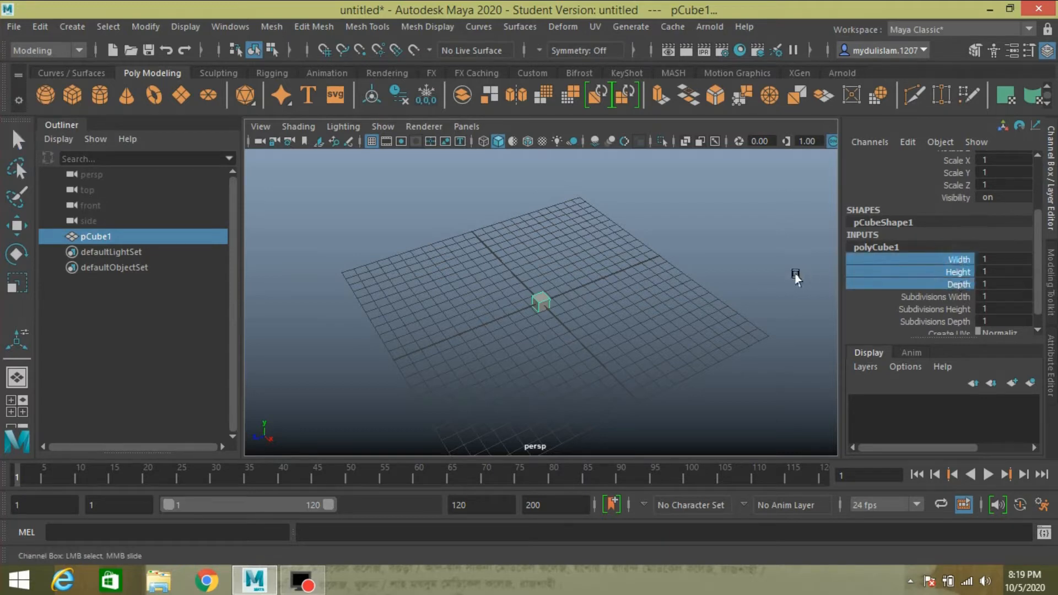
middle_drag(802, 277, 822, 279)
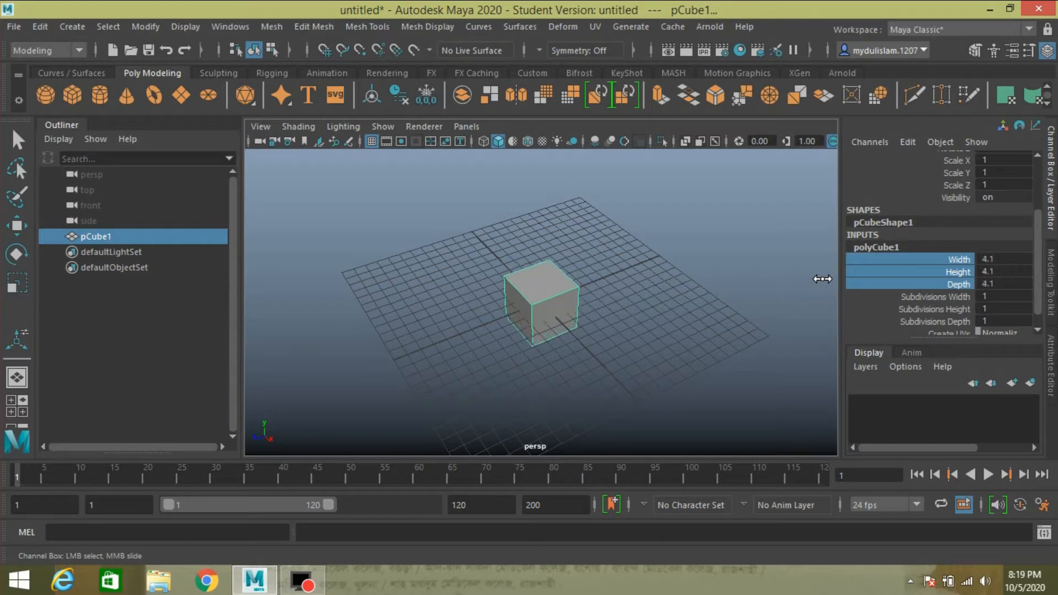
drag(988, 264, 991, 283)
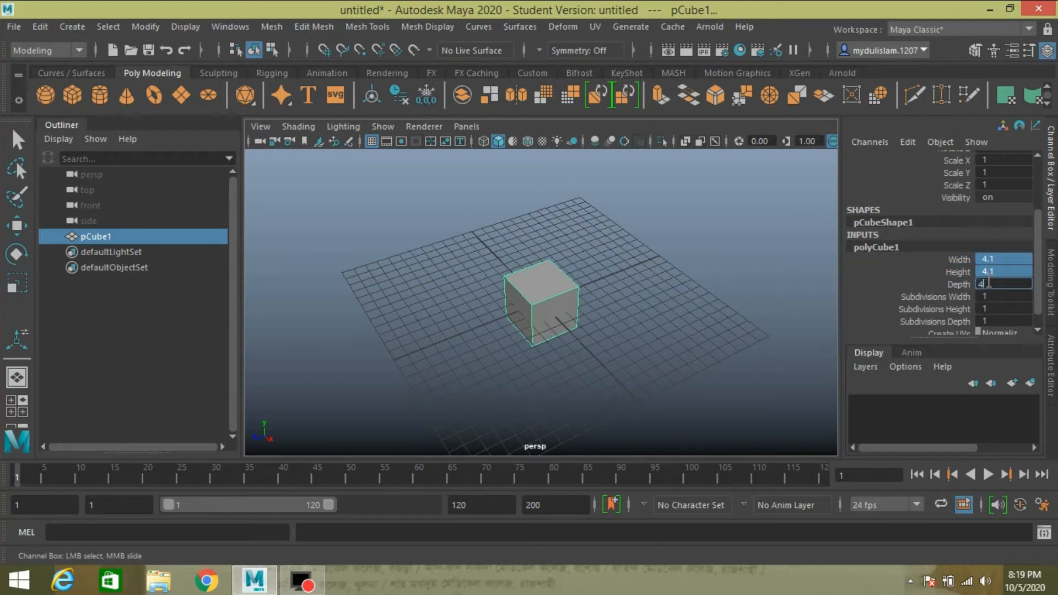
key(Return)
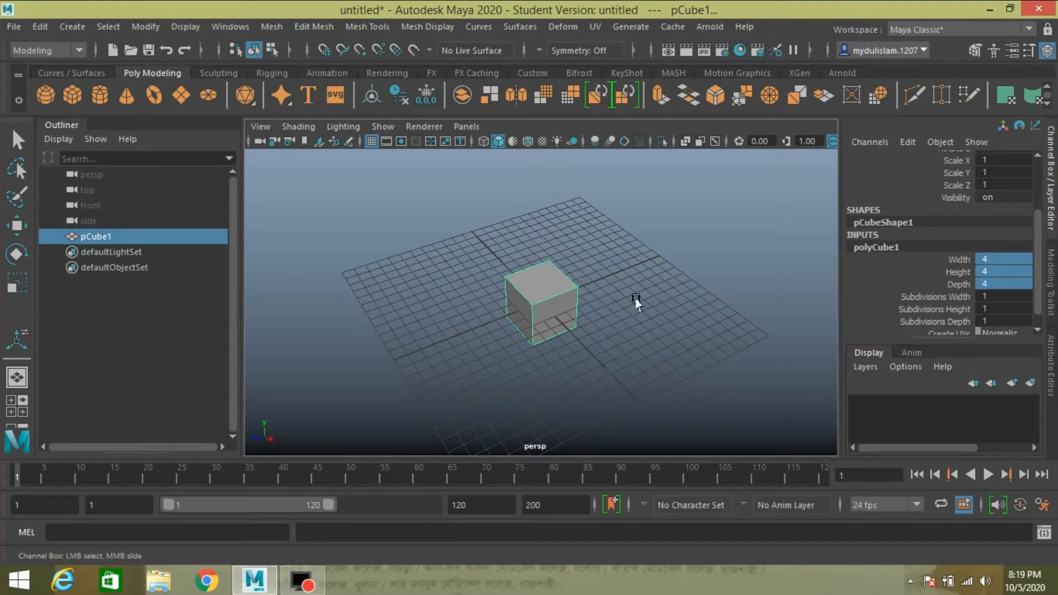
- Raise the cube about 2.08 units along the Y axis so it sits on the grid
key(f)
scroll(605, 348, down, 4)
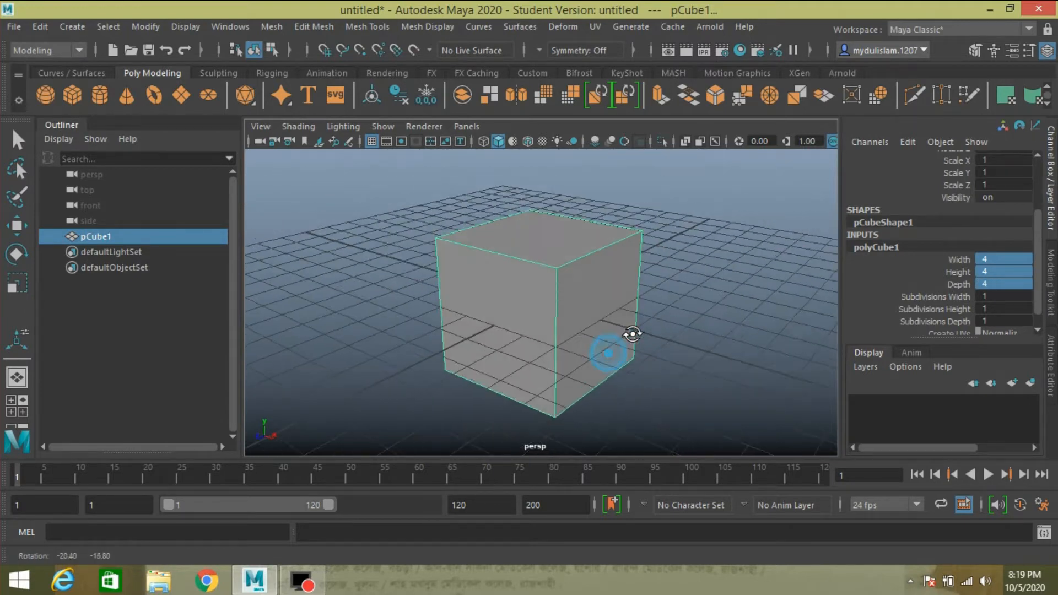
alt+drag(622, 328, 583, 331)
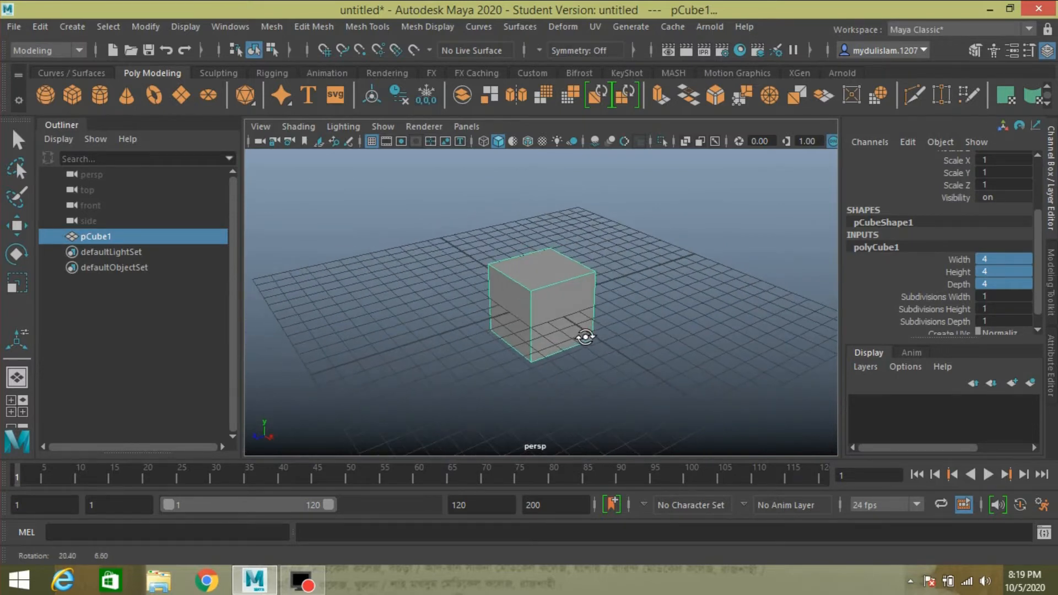
click(16, 225)
drag(542, 247, 547, 208)
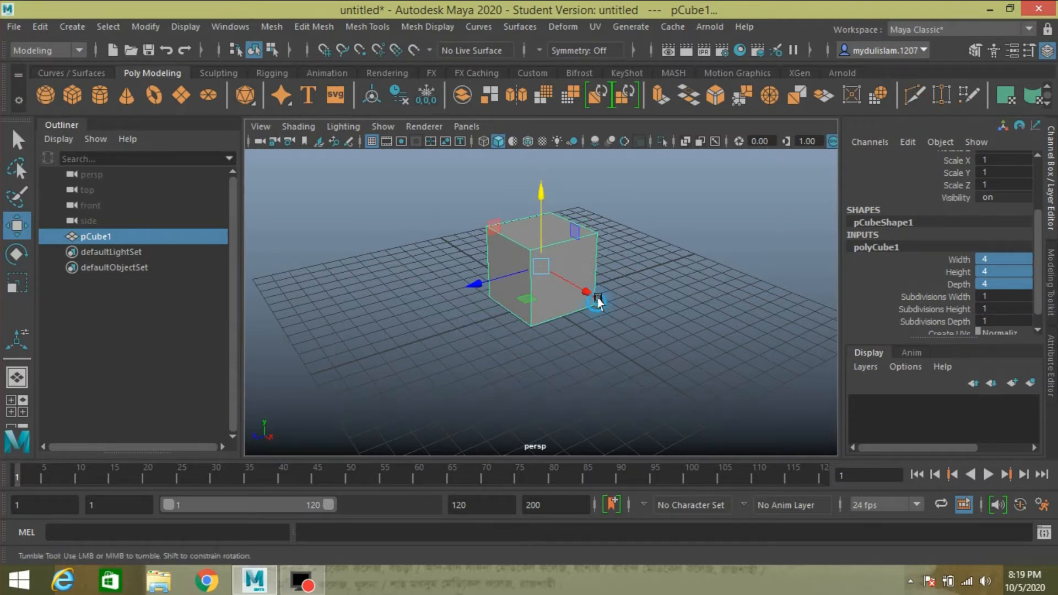
- Freeze the cube's transformations
alt+drag(597, 303, 609, 289)
alt+middle_drag(609, 287, 602, 325)
alt+drag(602, 325, 567, 331)
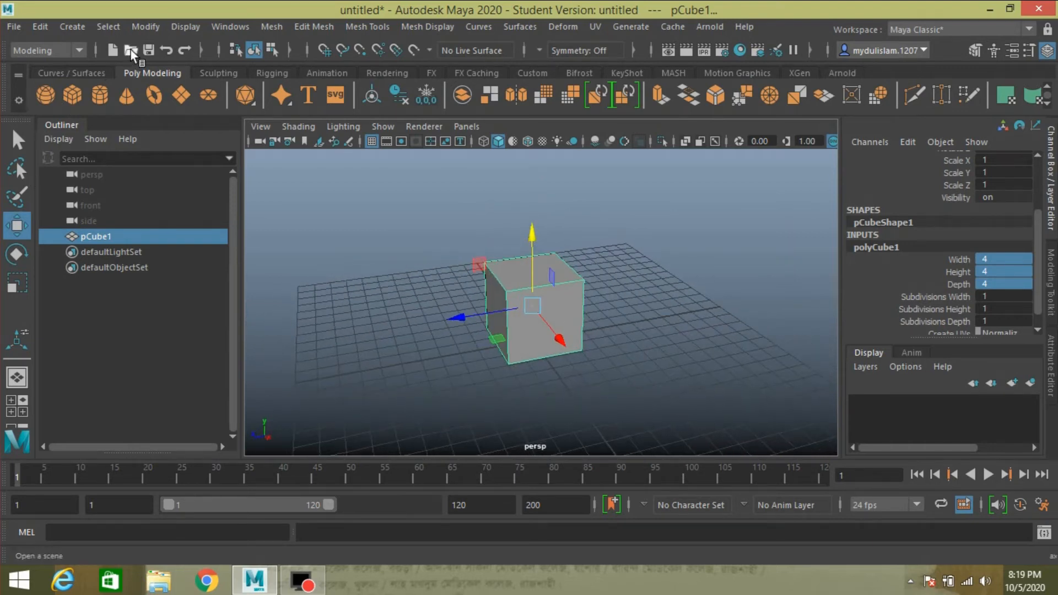
click(138, 28)
click(174, 97)
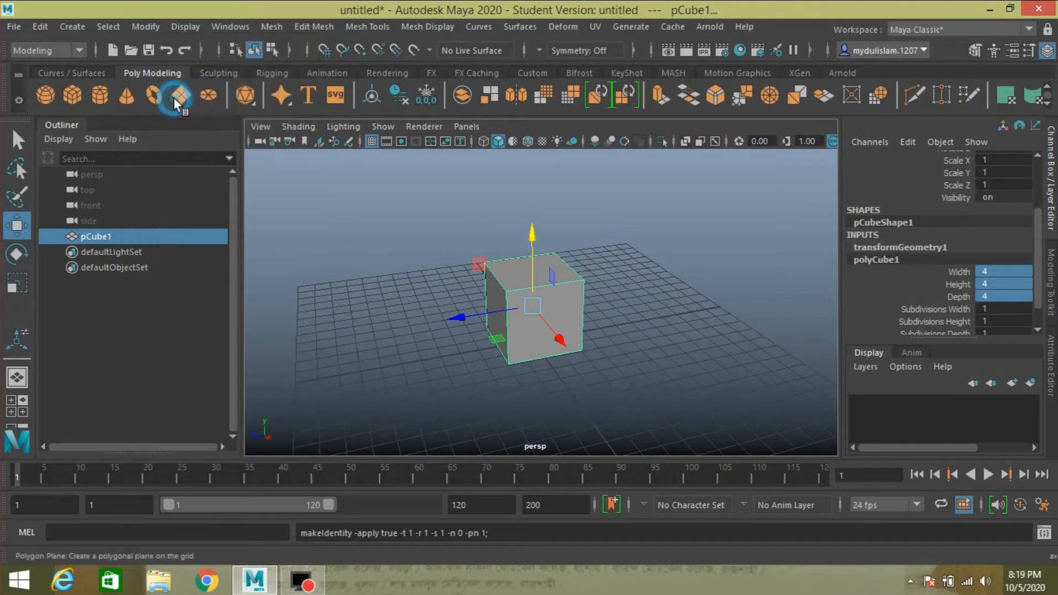
- Extrude all faces of the cube with Keep Faces Together turned off
alt+drag(525, 284, 517, 287)
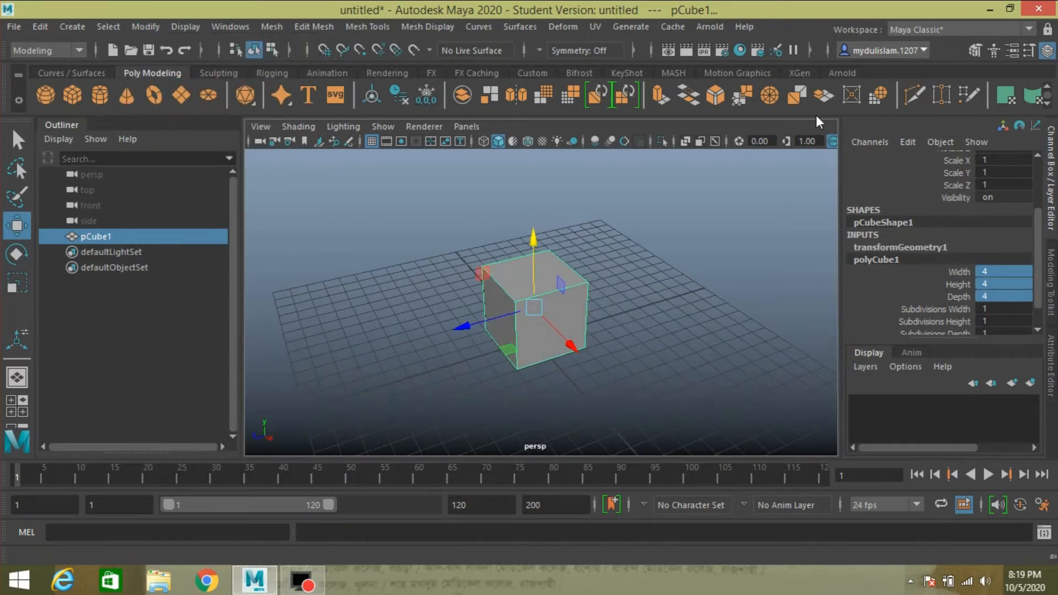
click(305, 29)
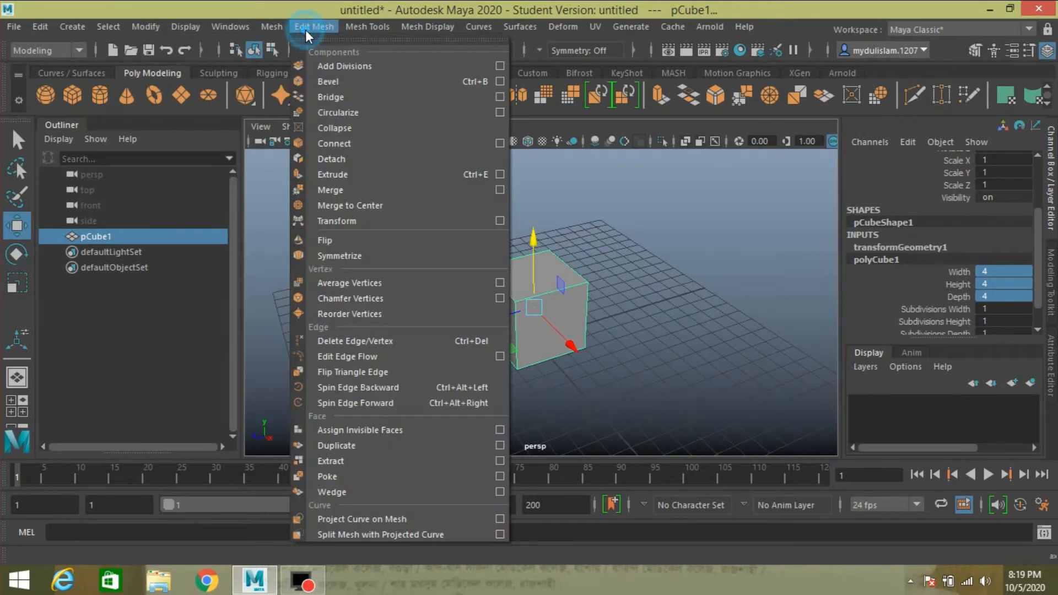
click(346, 174)
alt+drag(628, 235, 654, 224)
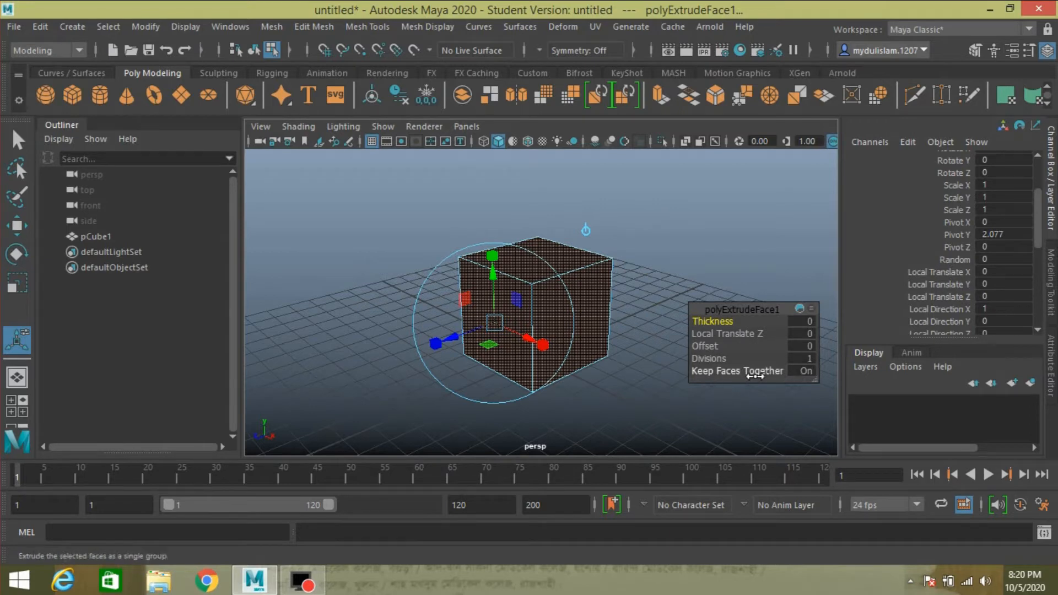
click(799, 371)
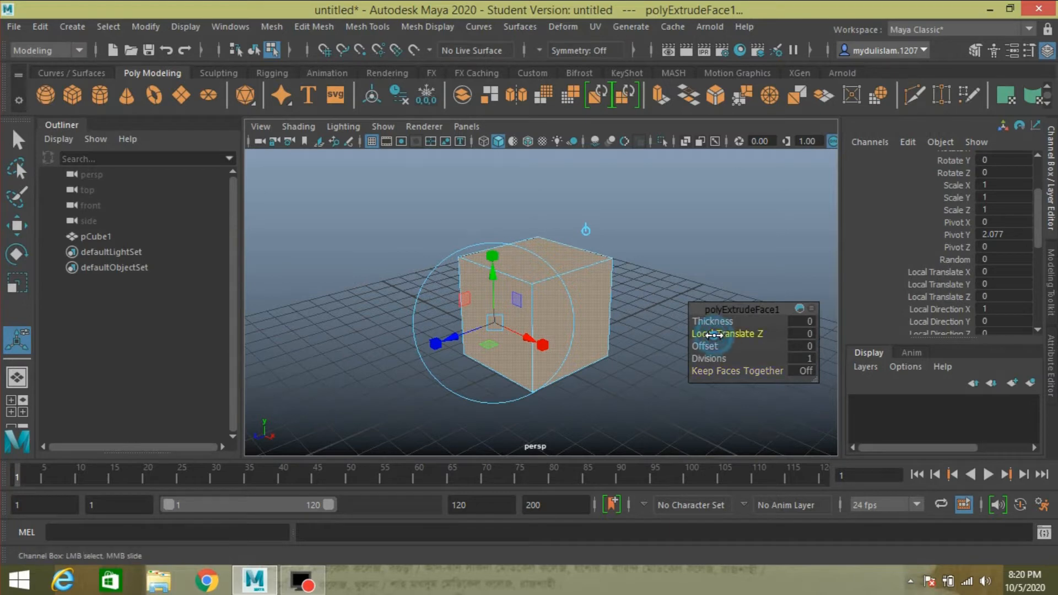
- Set the extrusion's Local Translate Z to 4 so each face forms a separate arm
drag(714, 334, 728, 339)
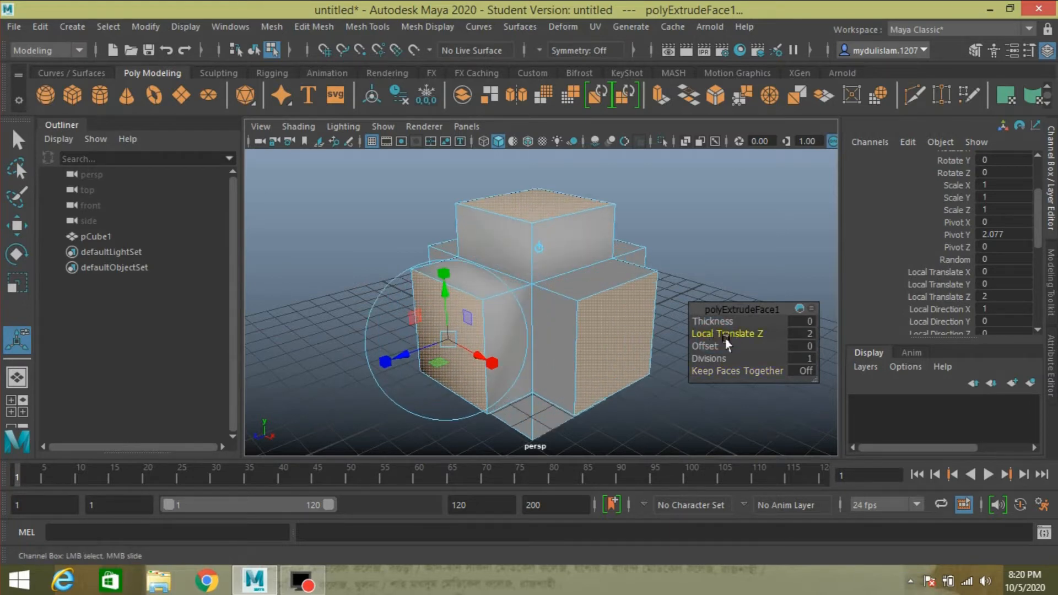
scroll(656, 362, down, 2)
click(805, 333)
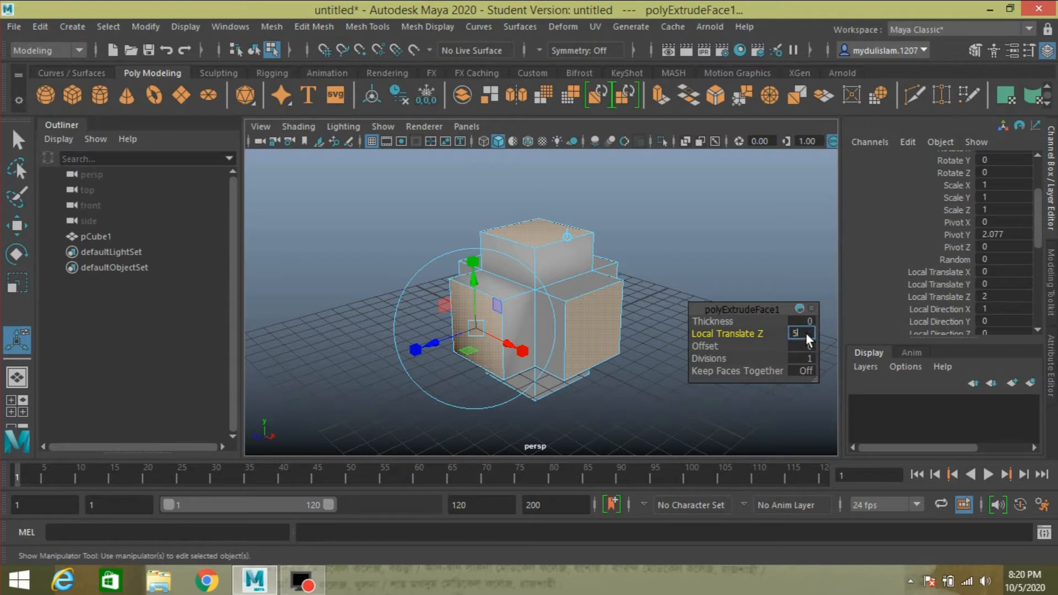
key(Return)
click(801, 335)
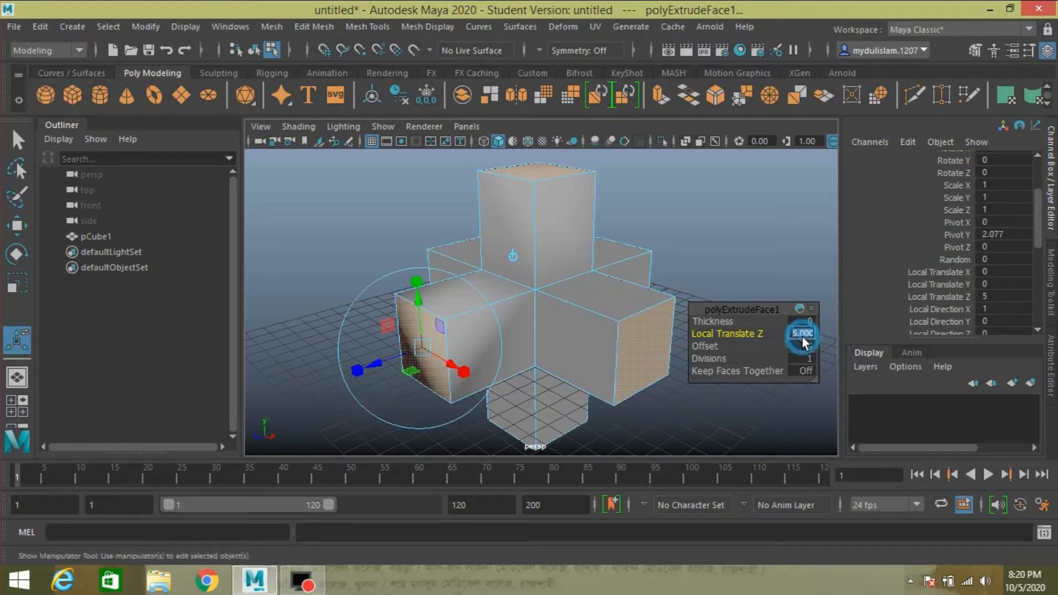
text(4)
key(Return)
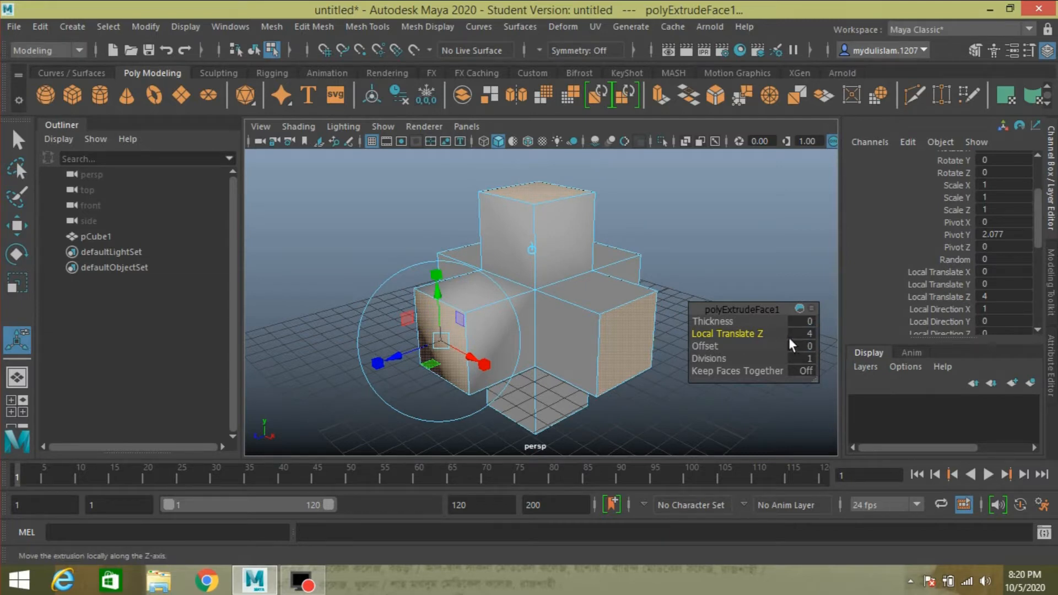
- Extrude the arms' end faces again with a Local Translate Z of 0.9
click(299, 27)
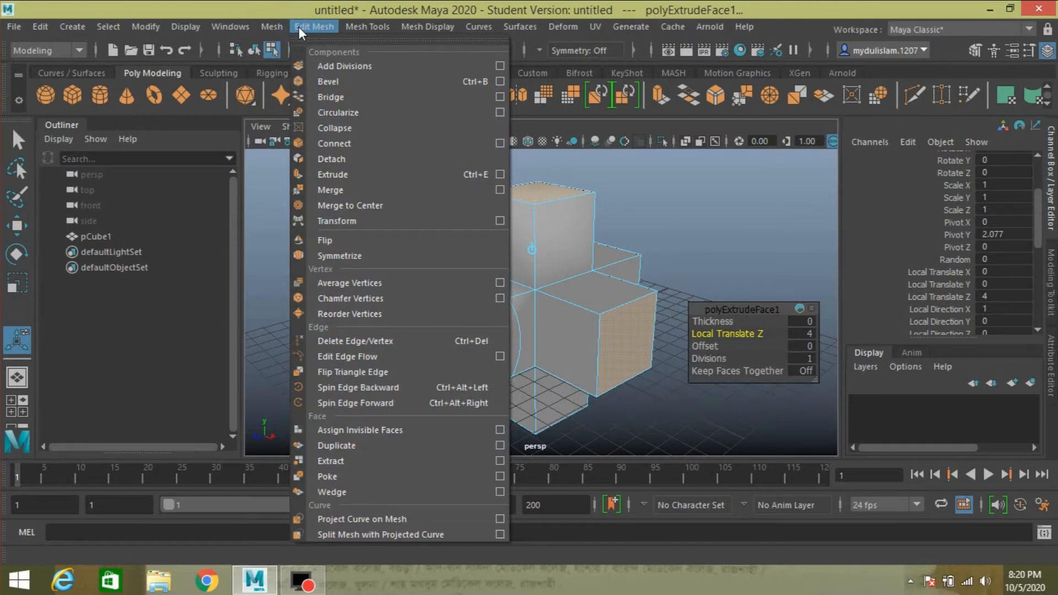
click(325, 177)
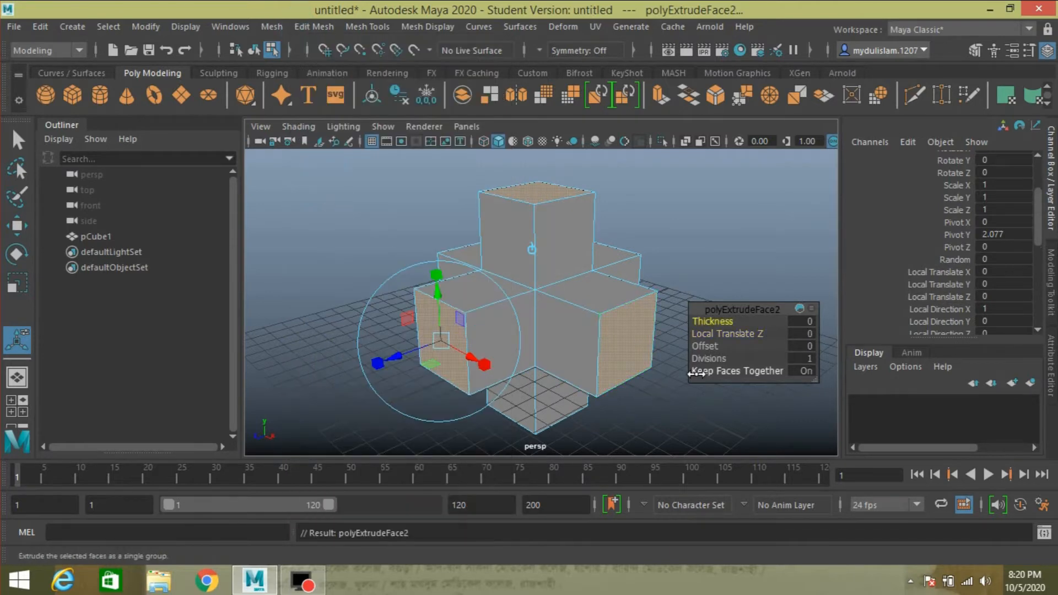
click(807, 333)
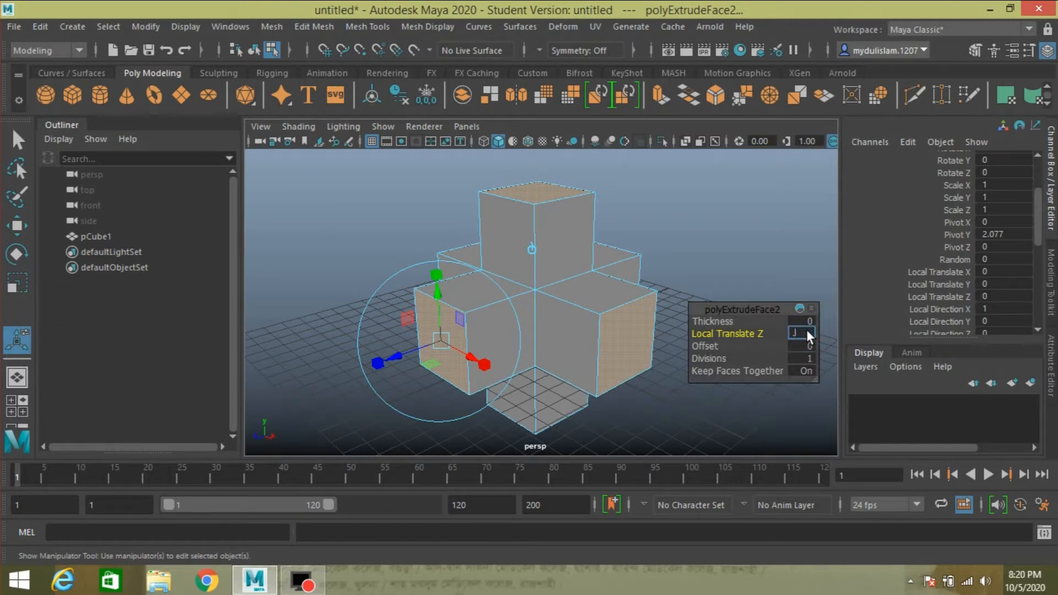
text(0.9)
key(Return)
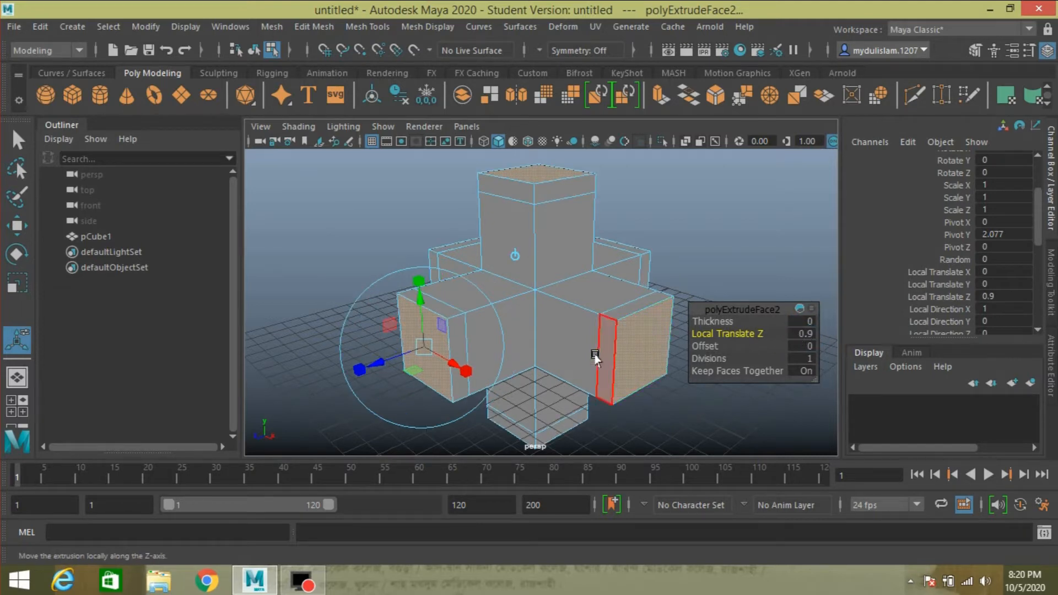
- Return to object selection mode and delete the construction history of the extruded cube
click(973, 51)
click(875, 182)
scroll(627, 278, down, 3)
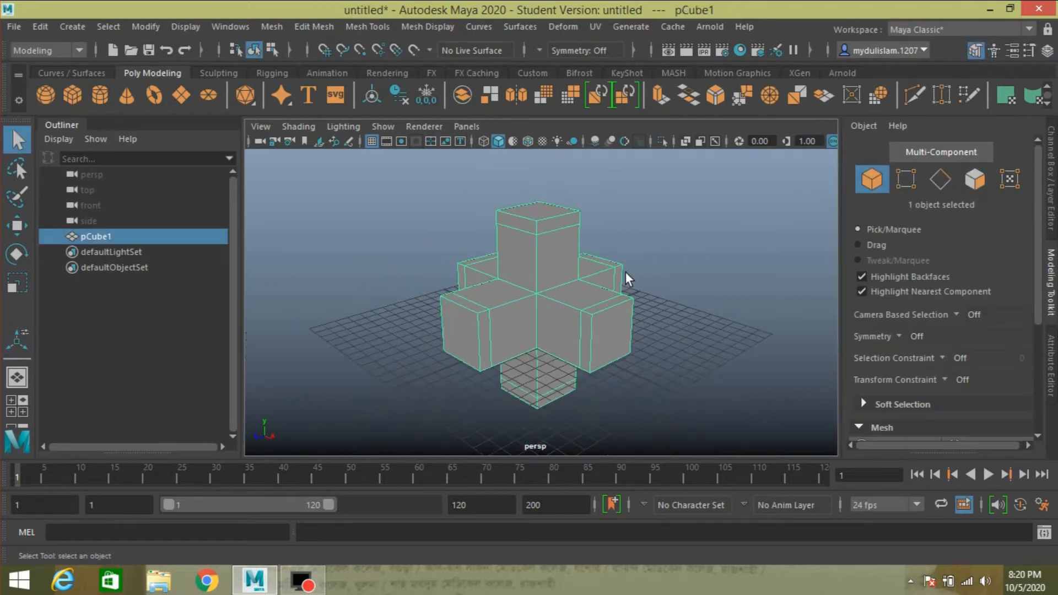
click(40, 27)
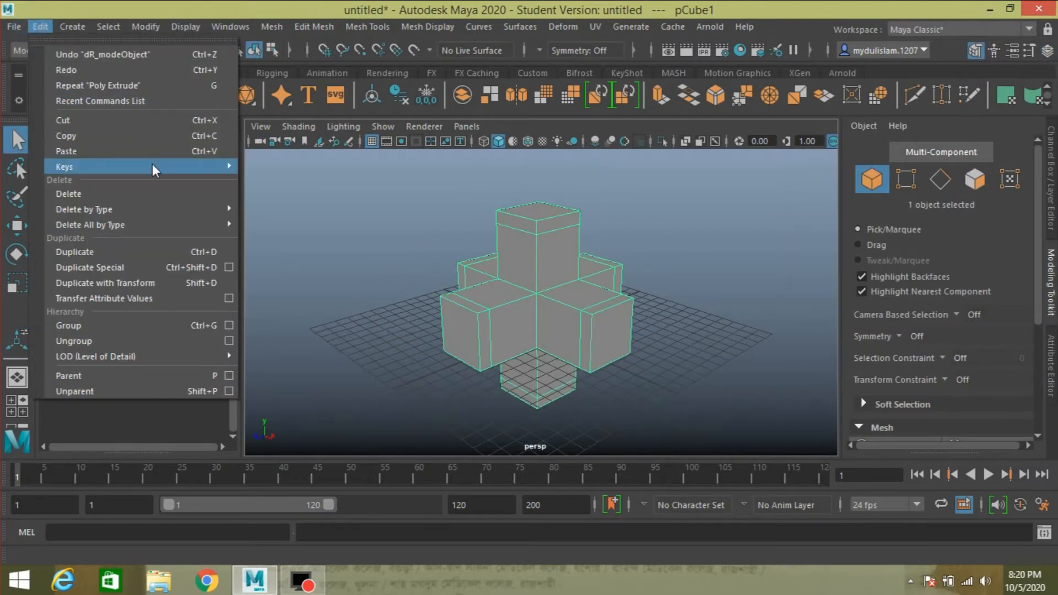
mouse_move(205, 212)
click(263, 210)
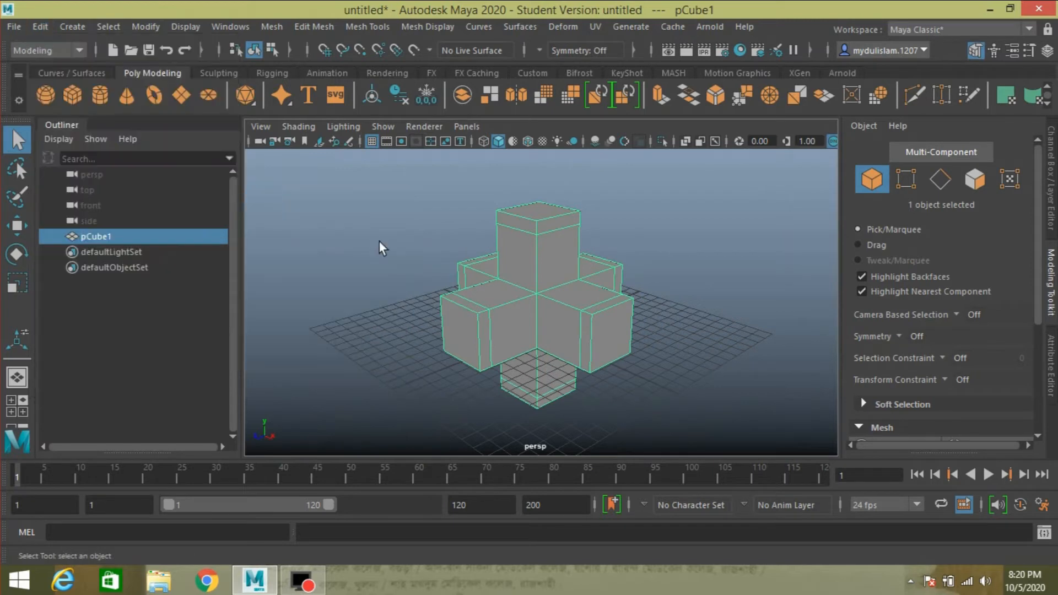
- Bridge one strip face at the upper arm's end to the strip face facing the same side on the adjacent horizontal arm
alt+drag(375, 259, 451, 260)
scroll(451, 256, up, 3)
scroll(451, 261, down, 3)
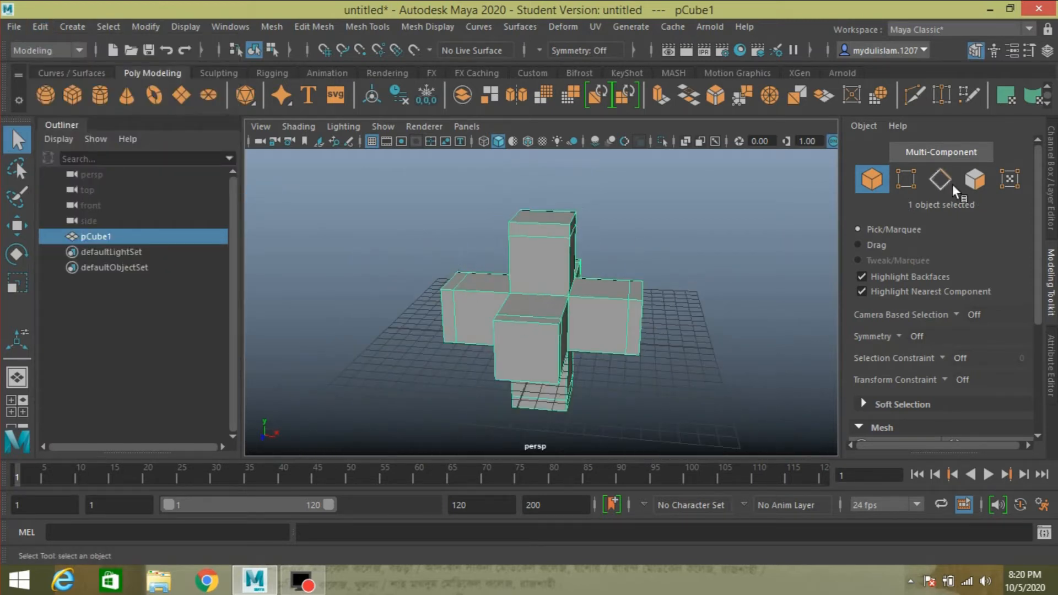
click(974, 179)
alt+drag(771, 231, 716, 238)
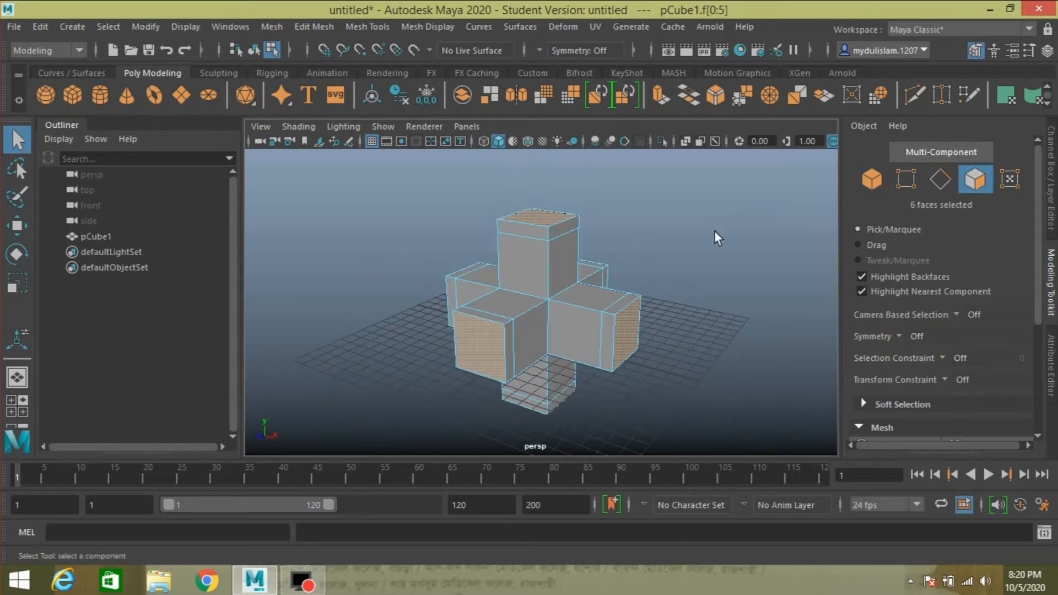
click(716, 237)
click(517, 222)
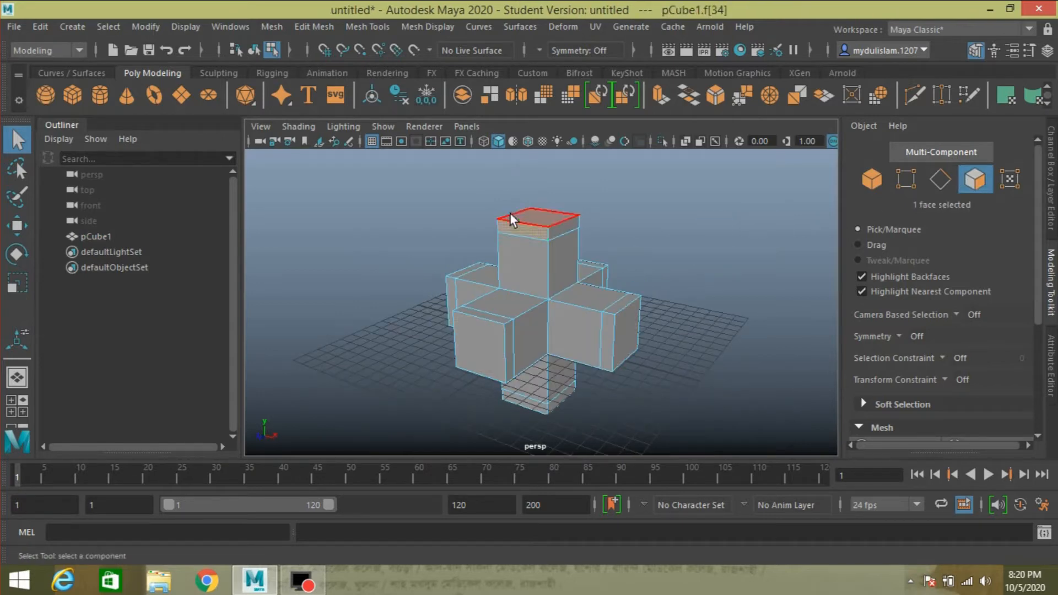
shift+click(608, 342)
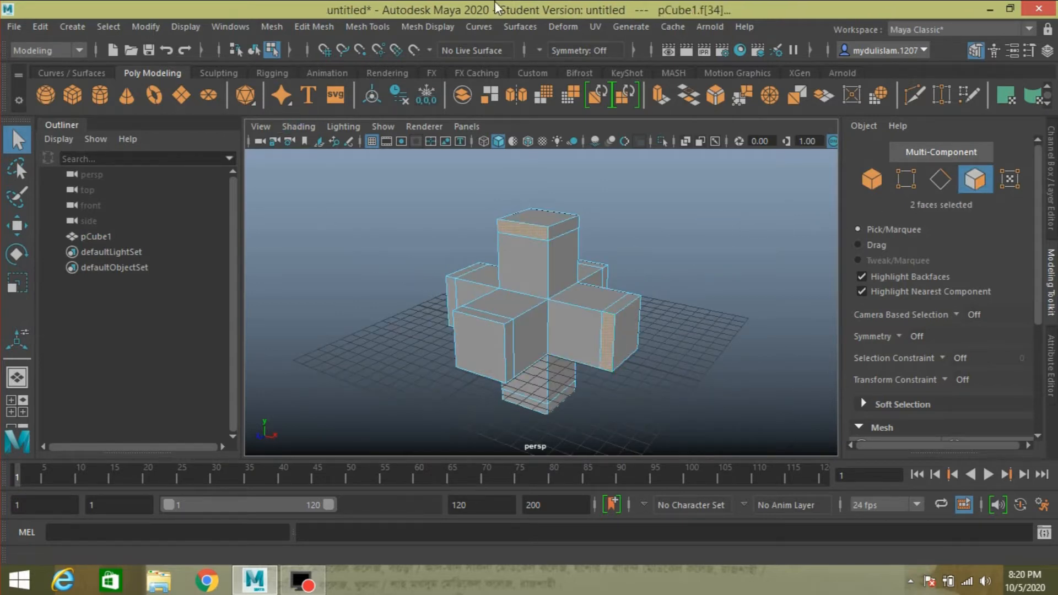
click(331, 26)
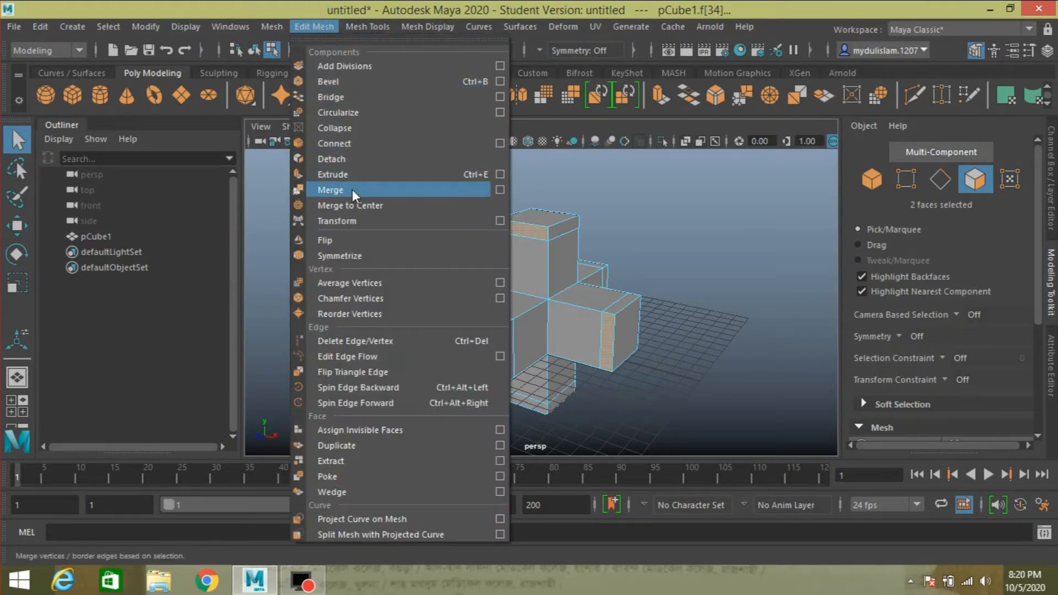
click(331, 97)
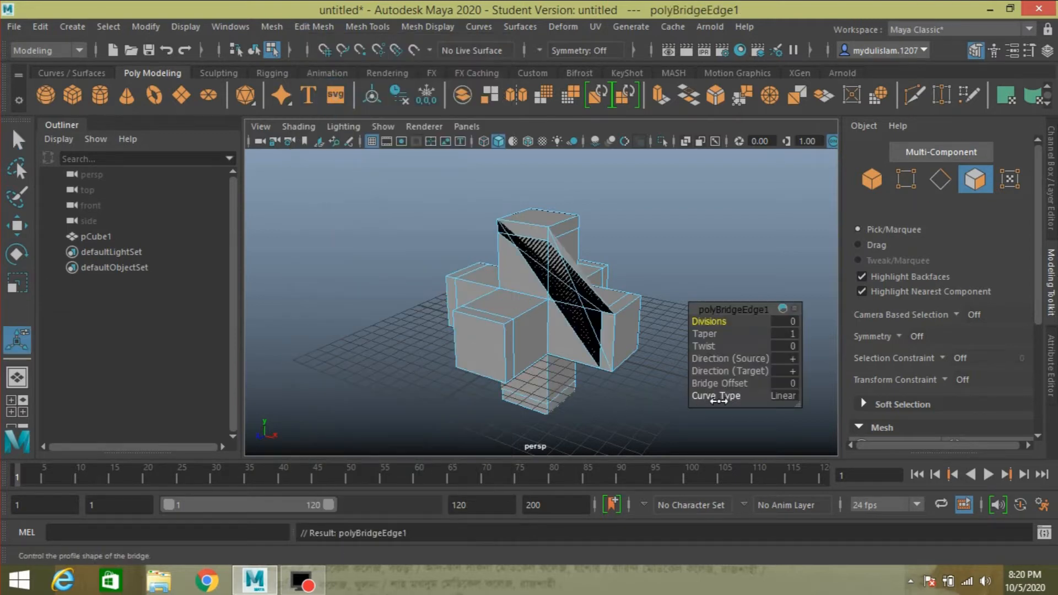
- Set the first bridge's curve type to Blend with 4 divisions
click(778, 397)
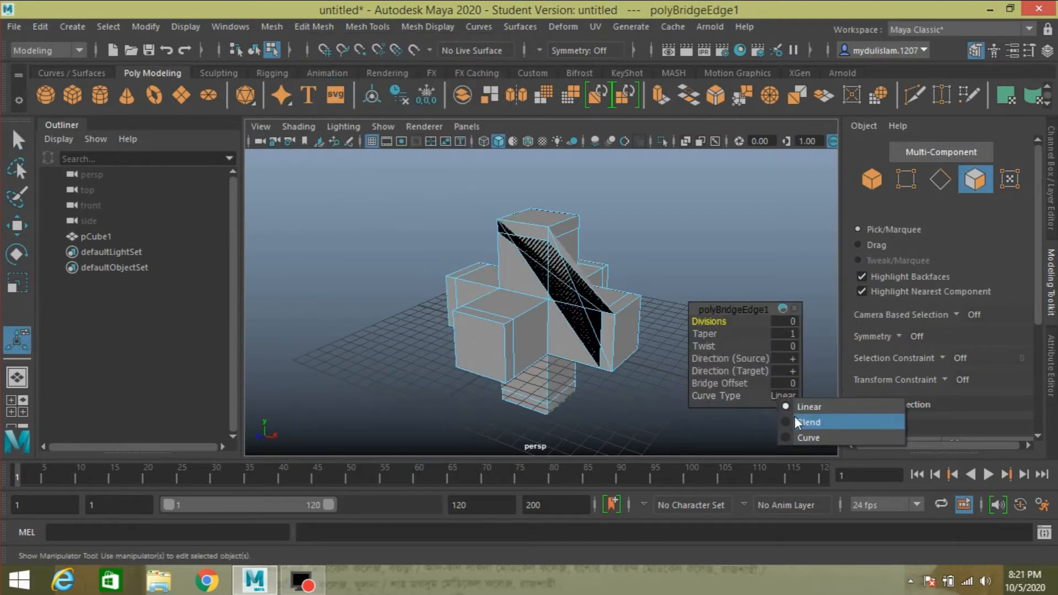
click(794, 416)
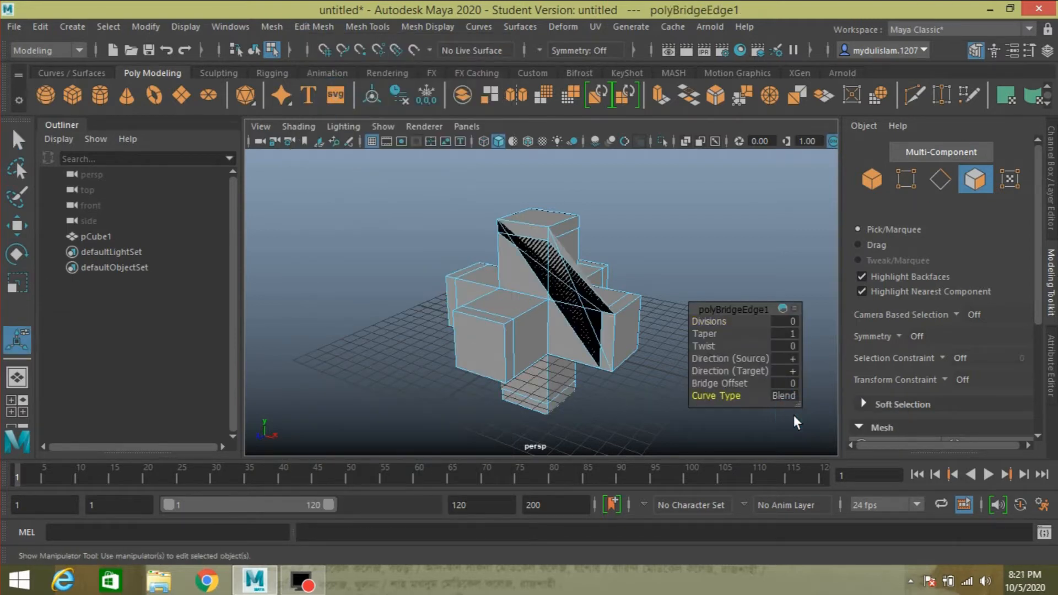
click(778, 324)
key(Return)
- Bridge the upper arm's next free strip face to the same-side strip face of the second horizontal arm
alt+drag(586, 401, 439, 404)
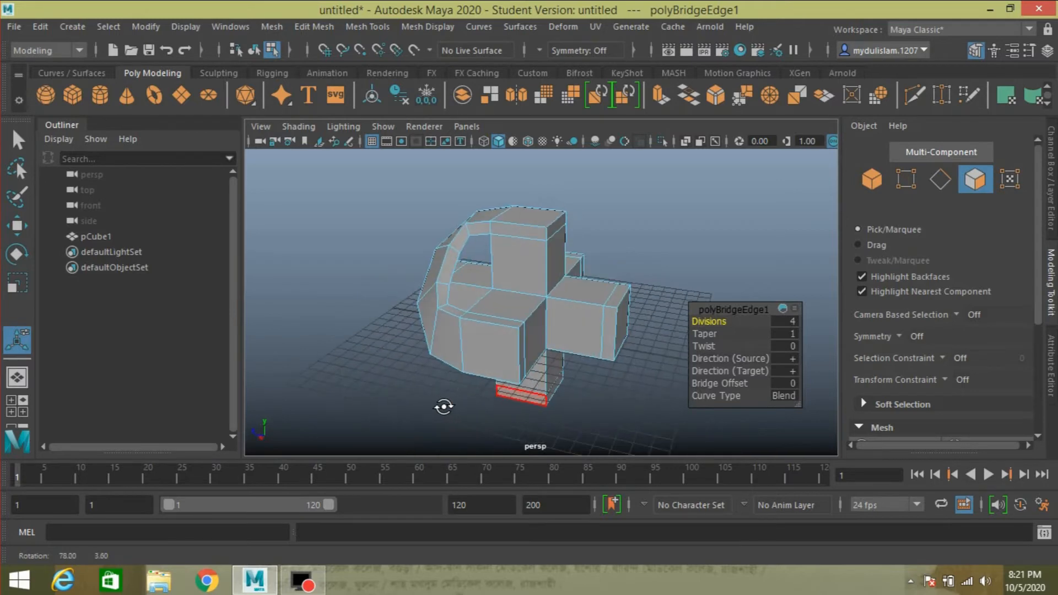
click(515, 234)
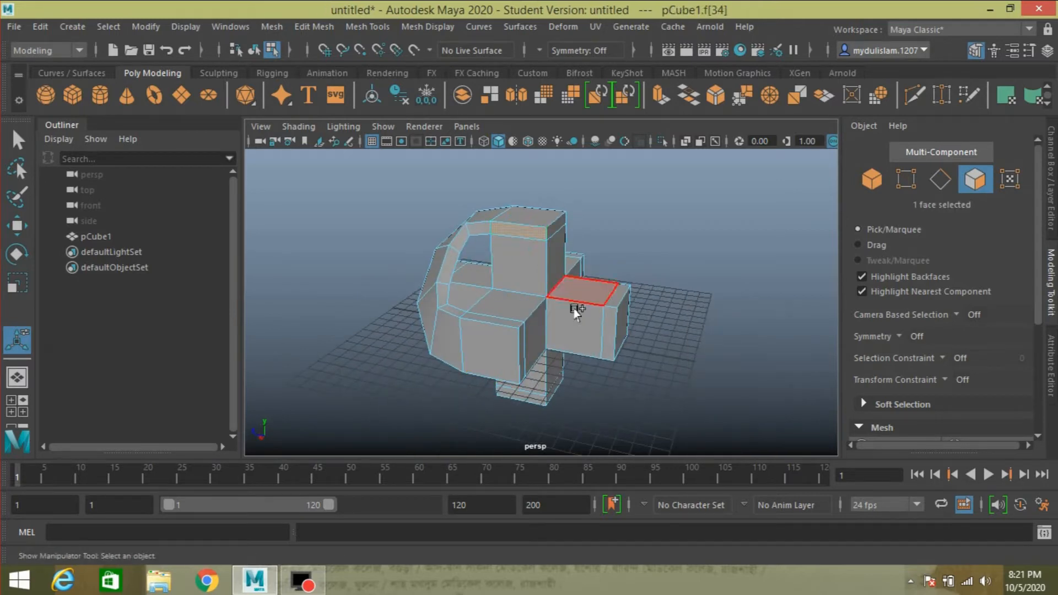
shift+click(609, 339)
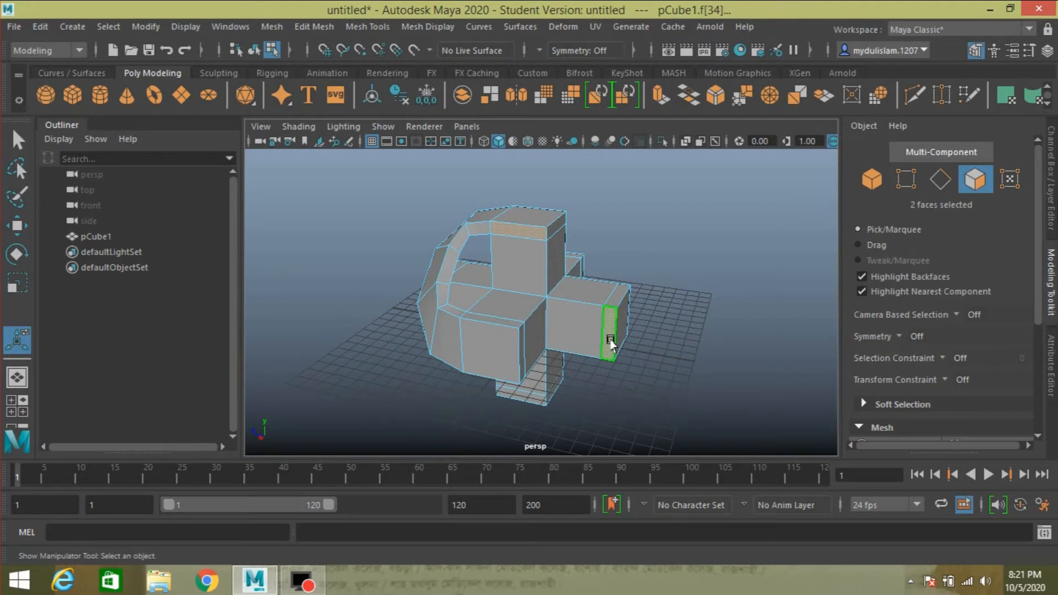
click(314, 27)
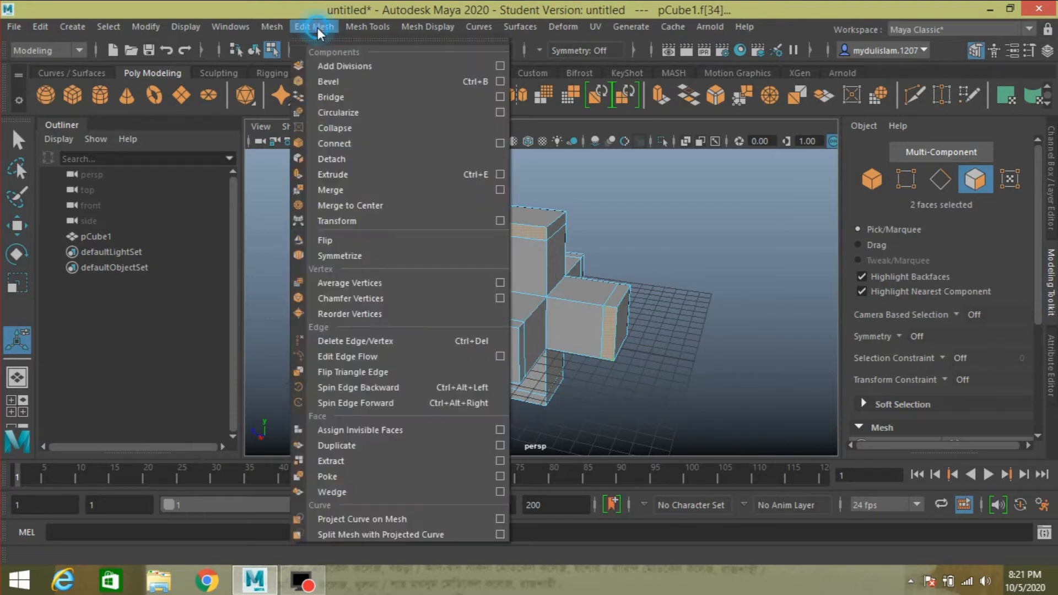
click(357, 100)
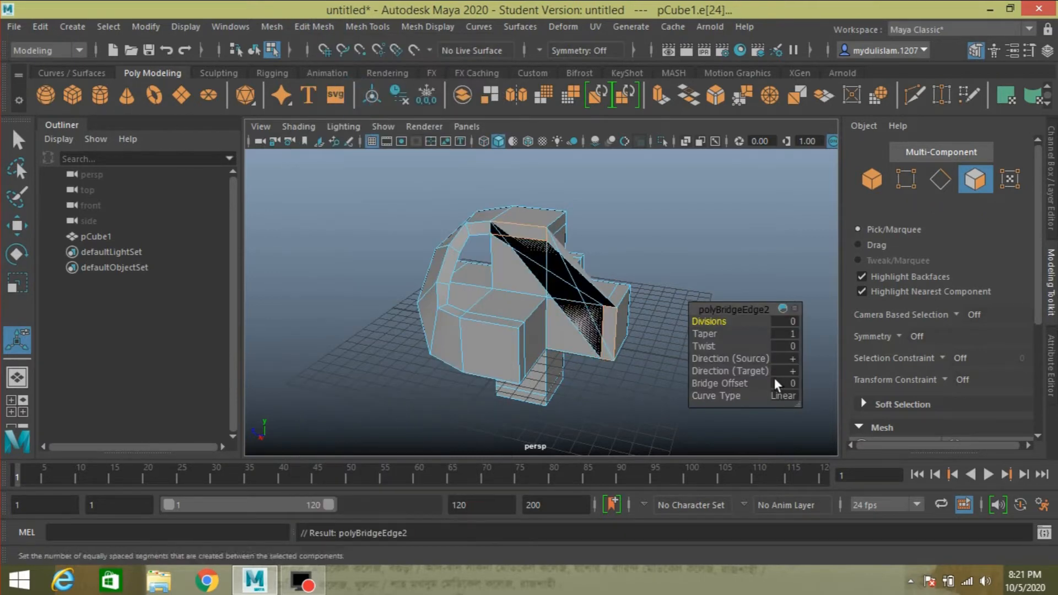
- Give the second bridge a Blend curve type and 4 divisions
click(785, 396)
click(801, 414)
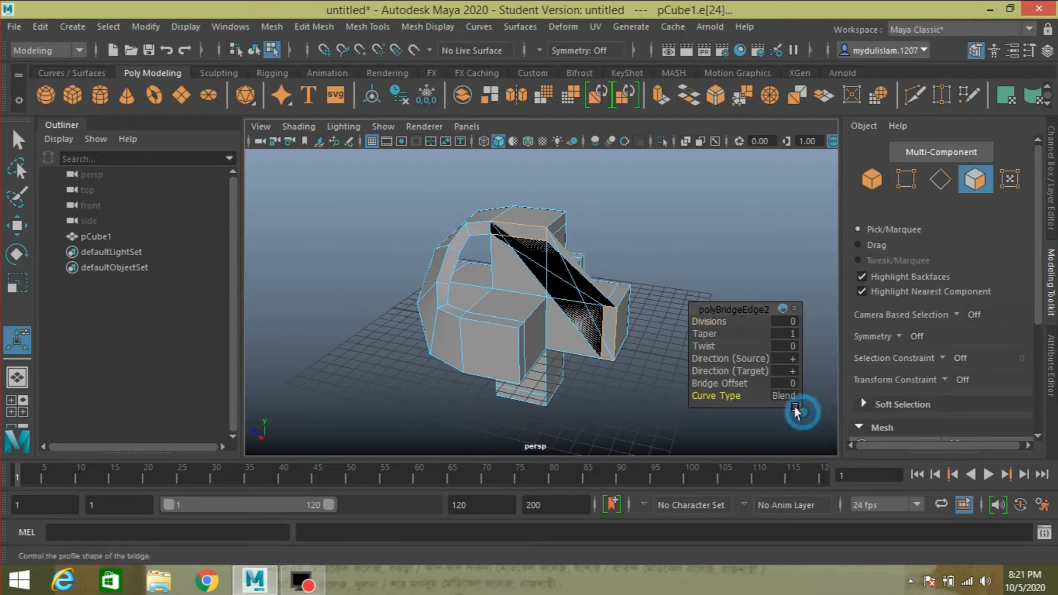
click(785, 321)
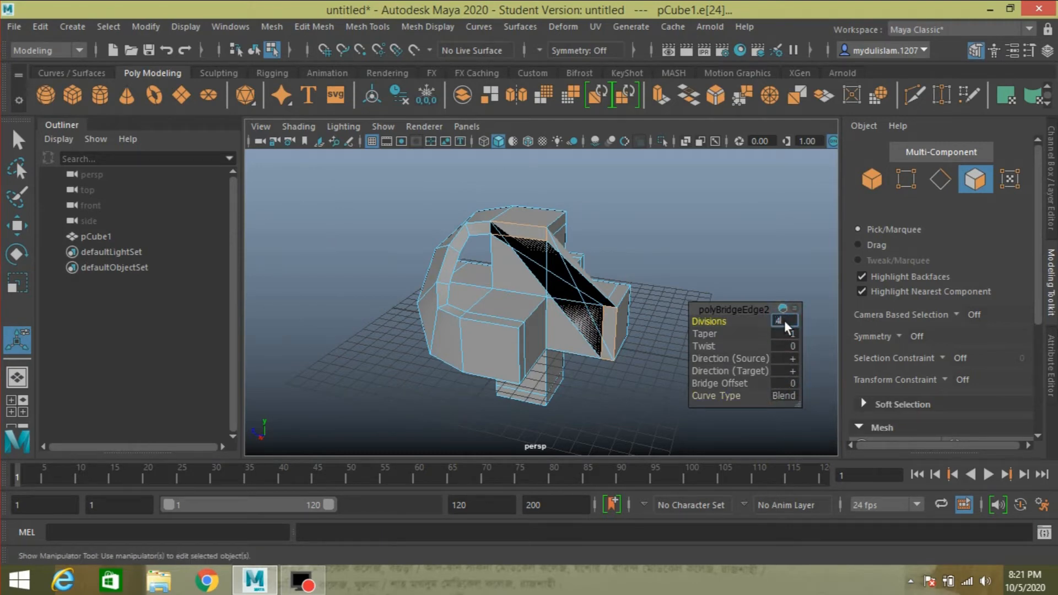
text(4)
key(Return)
- Bridge the upper arm's third strip face to the same-side strip face of the third horizontal arm
alt+drag(688, 258, 557, 266)
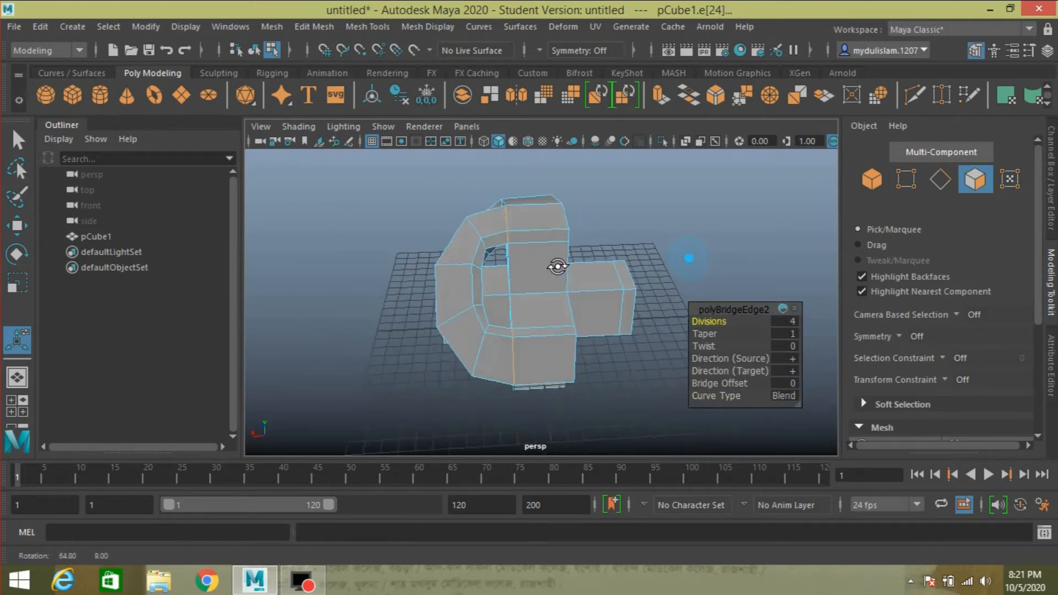
click(538, 228)
alt+drag(698, 243, 633, 250)
shift+click(599, 343)
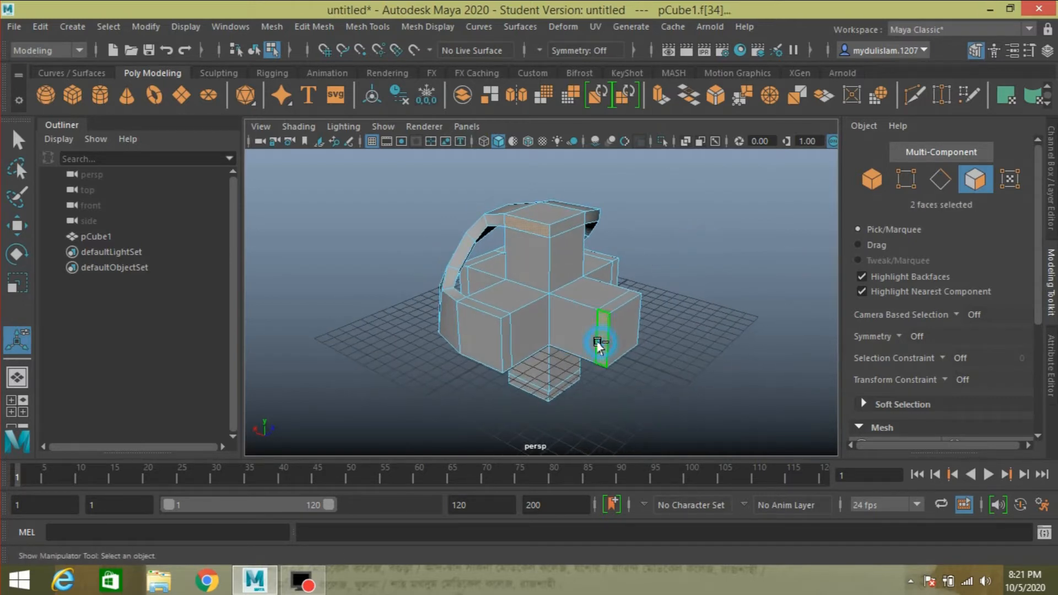
key(g)
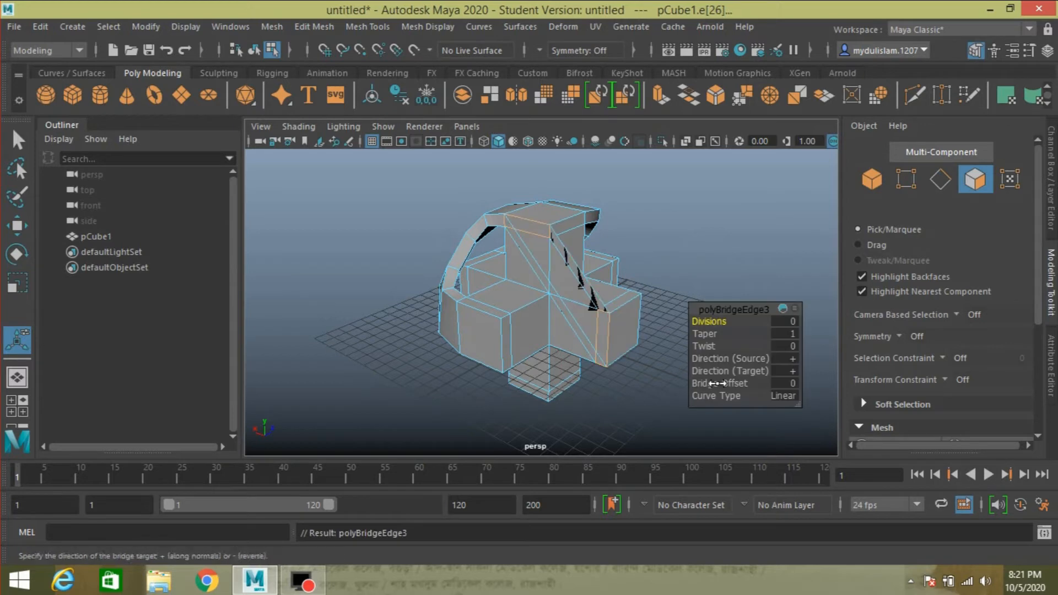
- Set the third bridge's curve type to Blend and its divisions to 4
click(787, 397)
click(810, 423)
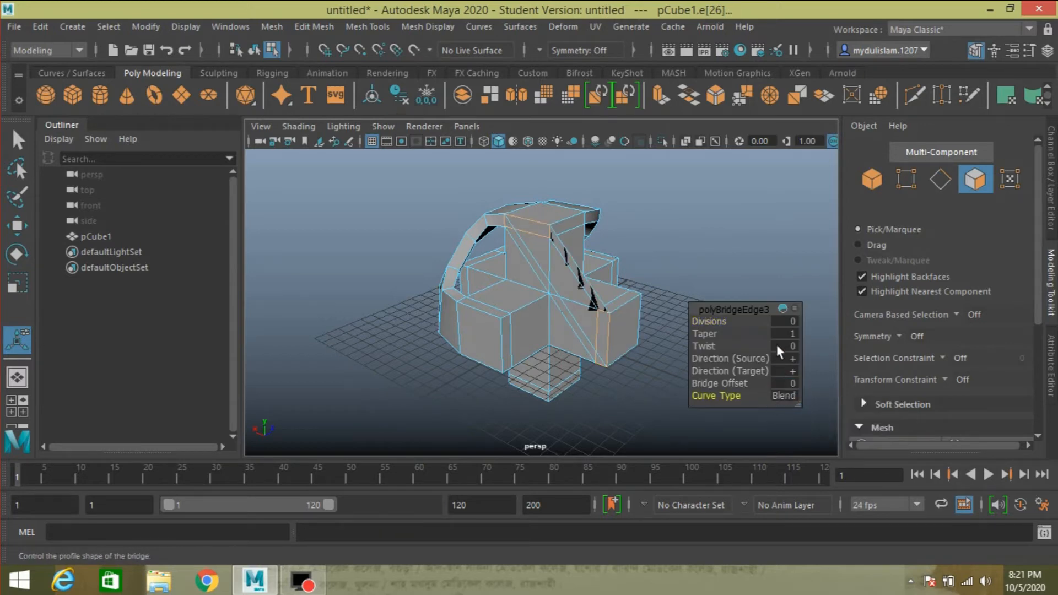
click(783, 322)
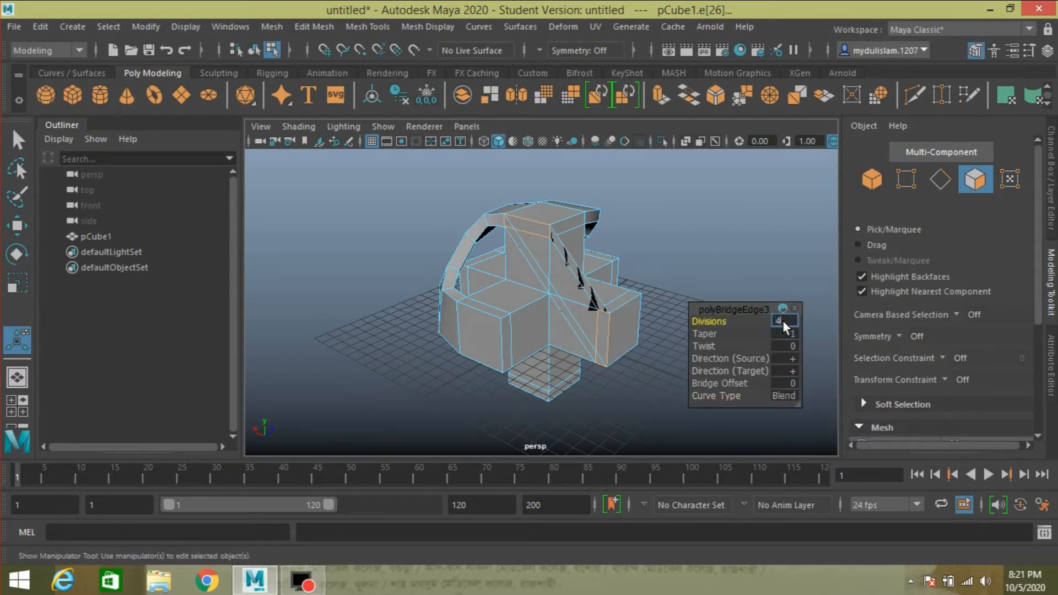
text(4)
key(Return)
- Bridge the upper arm's last free strip face to the same-side strip face of the remaining horizontal arm
alt+drag(642, 366, 554, 314)
click(528, 258)
shift+click(624, 343)
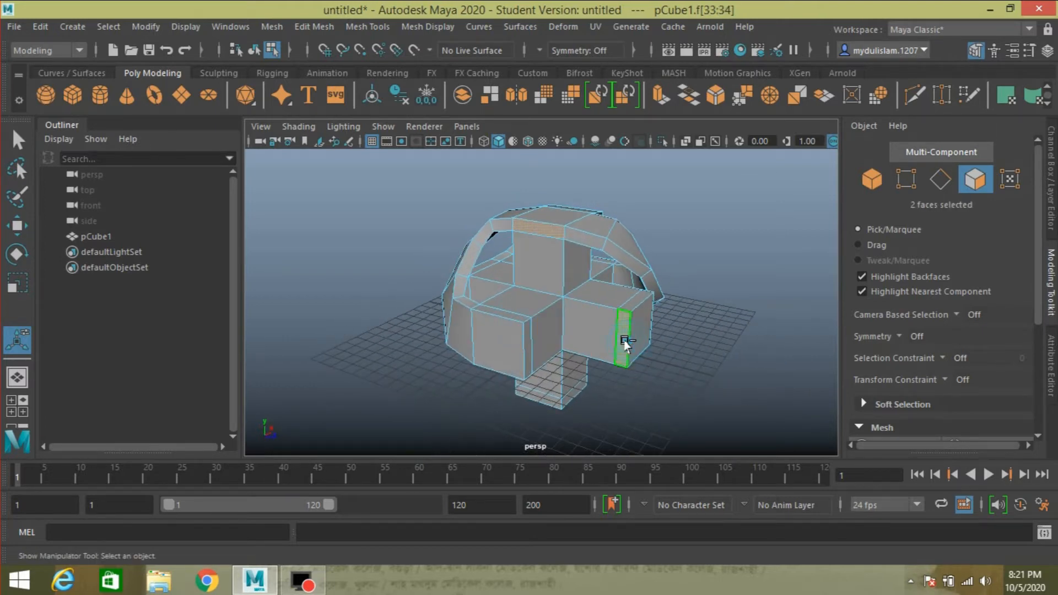
key(g)
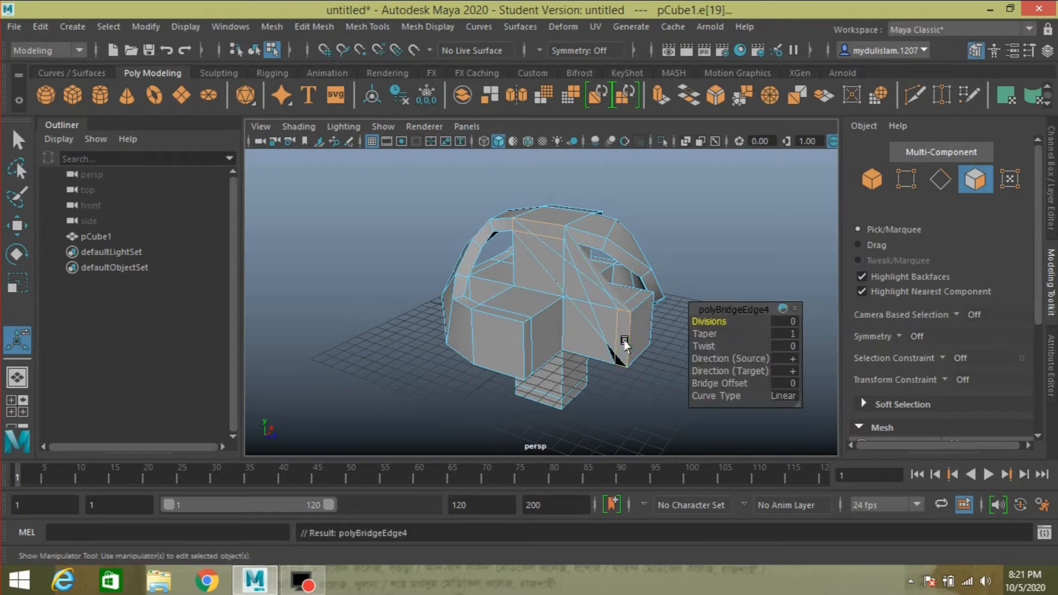
- Change the upper arm's fourth bridge to the Blend curve type with 4 divisions
click(774, 396)
click(807, 421)
click(785, 320)
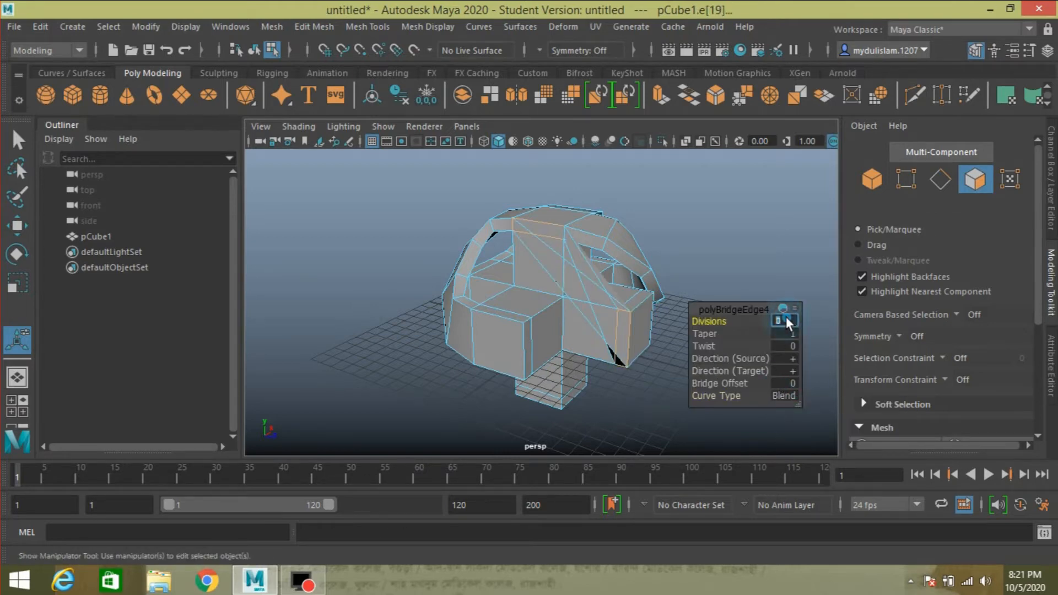
key(Return)
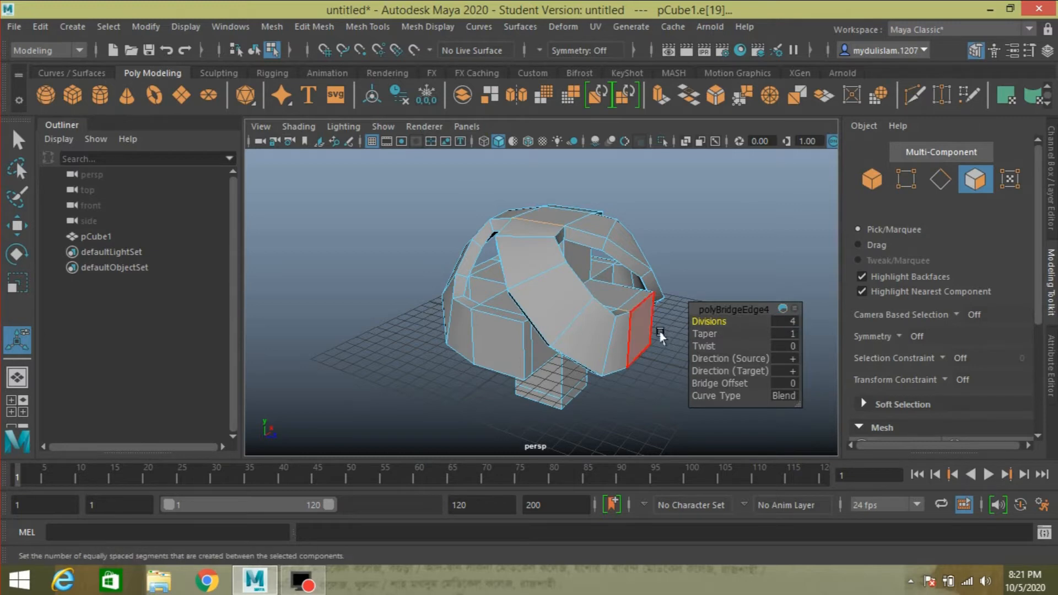
- Bridge one strip face at the opposite, still unbridged lower arm's end to the same-side strip face of an adjacent horizontal arm
alt+drag(642, 360, 586, 276)
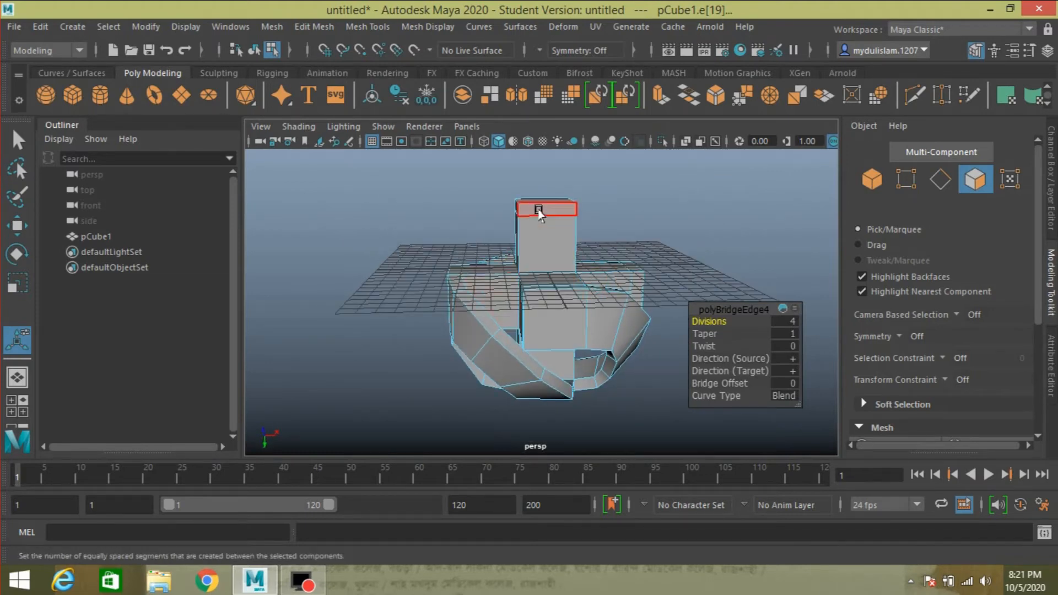
click(539, 208)
alt+drag(683, 245, 646, 295)
click(692, 302)
alt+drag(691, 324, 736, 332)
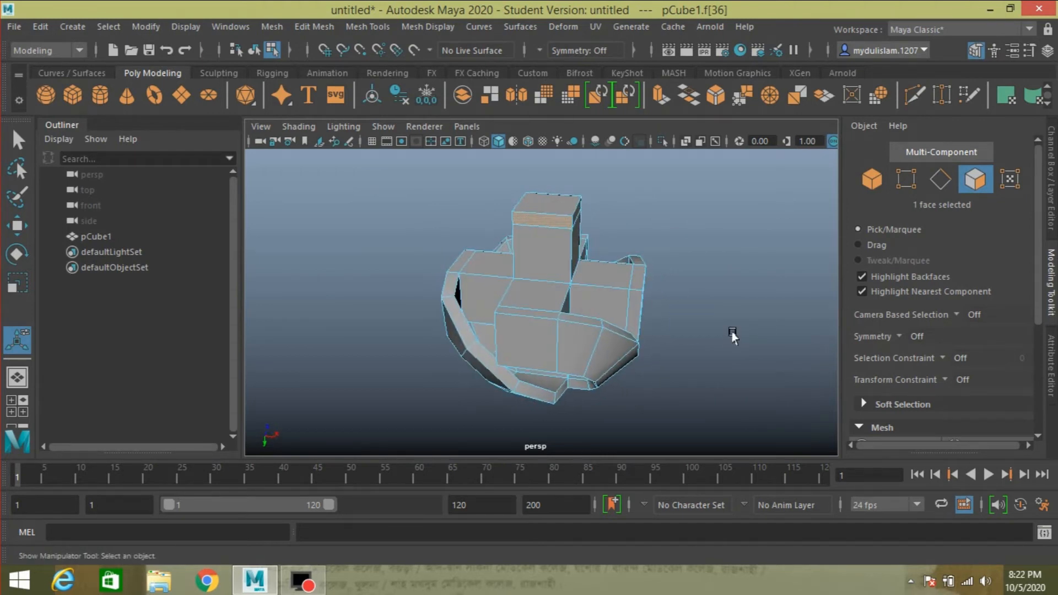
shift+click(633, 310)
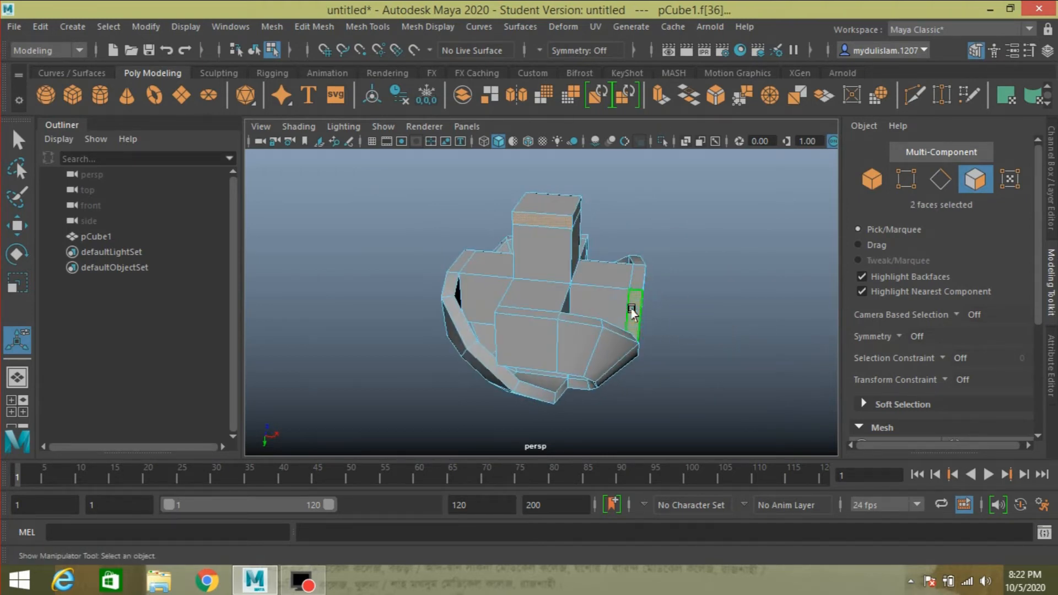
key(g)
- Set the lower arm's first bridge to a Blend curve type with 4 divisions
click(789, 393)
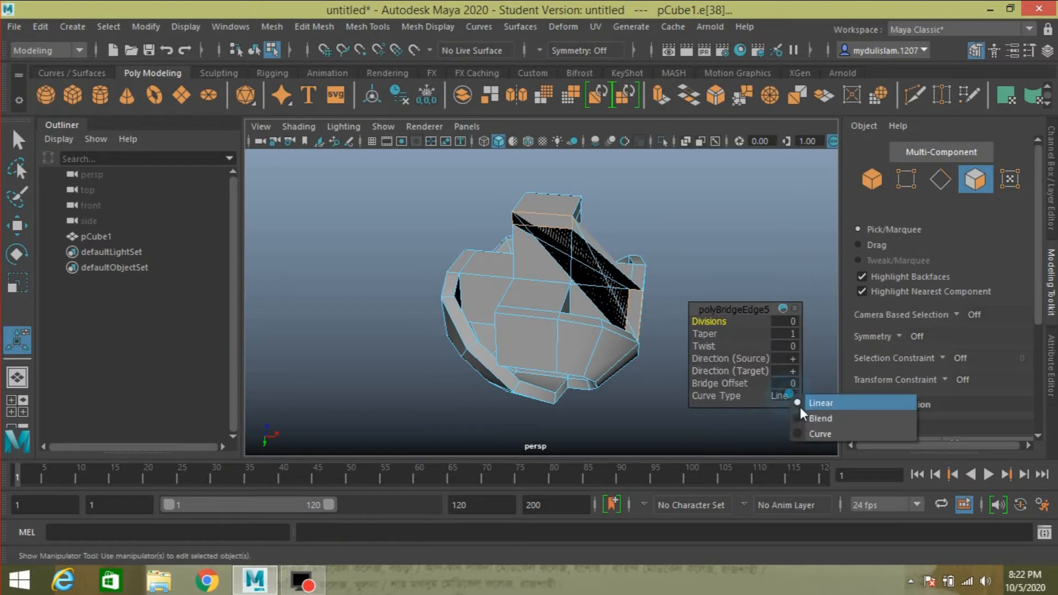
click(810, 418)
click(782, 321)
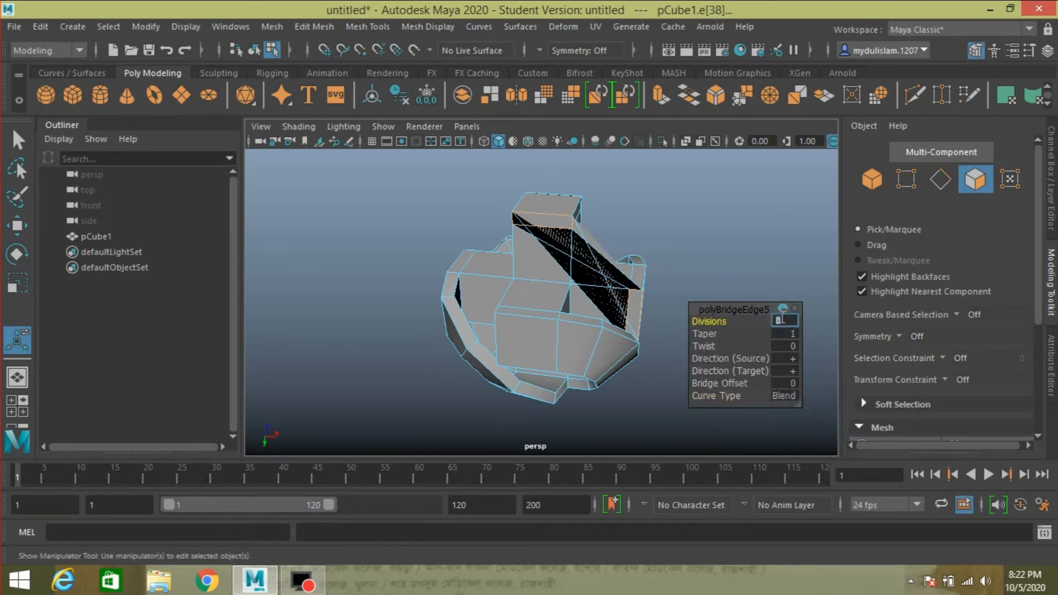
key(Return)
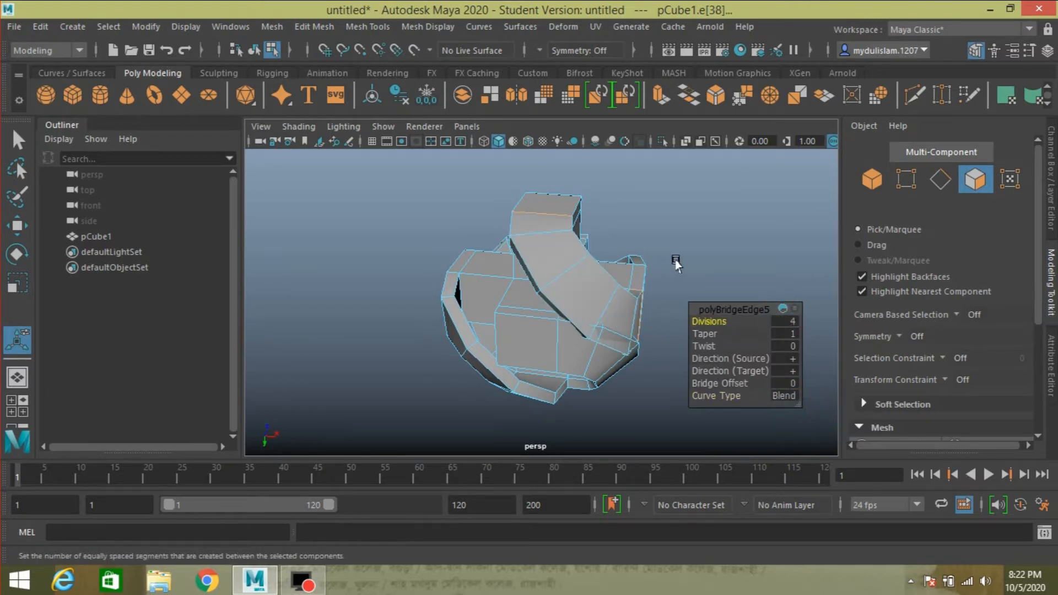
- Bridge the lower arm's next free strip face to the same-side strip face of the neighbouring horizontal arm
alt+drag(699, 261, 488, 231)
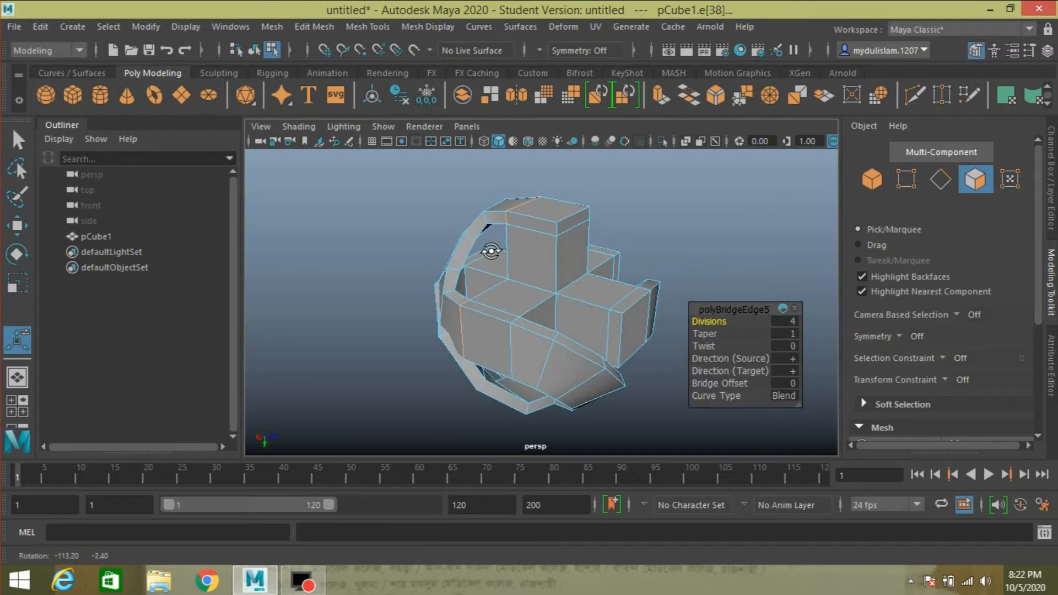
click(539, 223)
shift+click(610, 330)
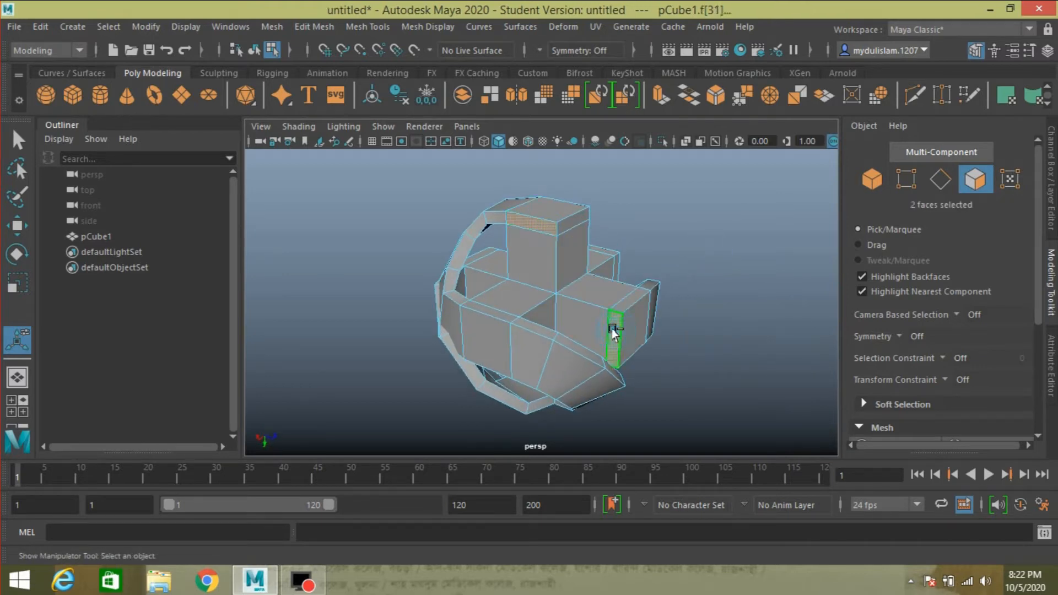
key(g)
- Give the lower arm's second bridge a Blend curve type and 4 divisions
click(774, 393)
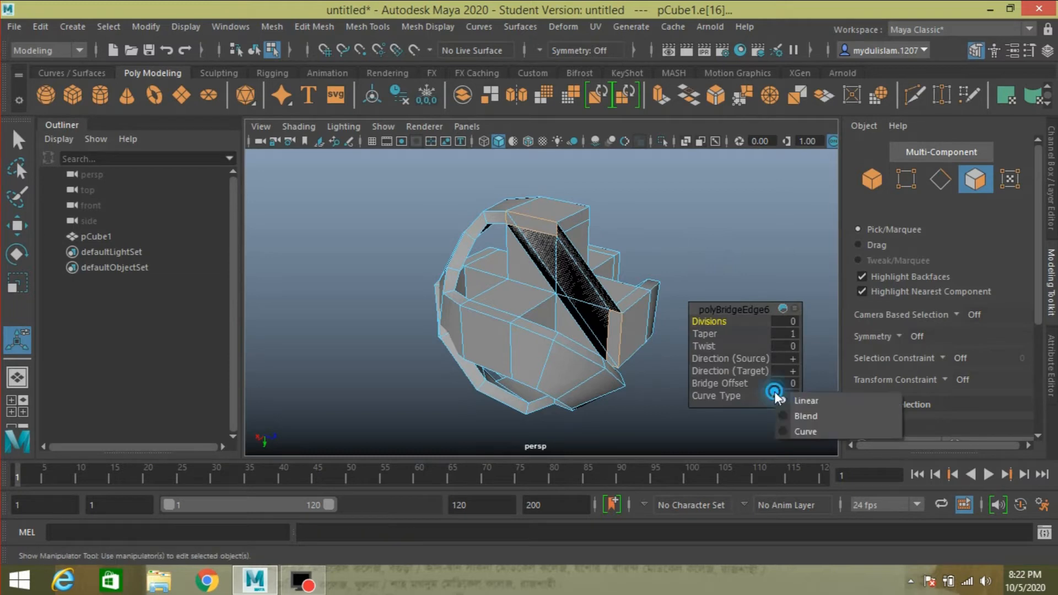
click(792, 419)
click(777, 322)
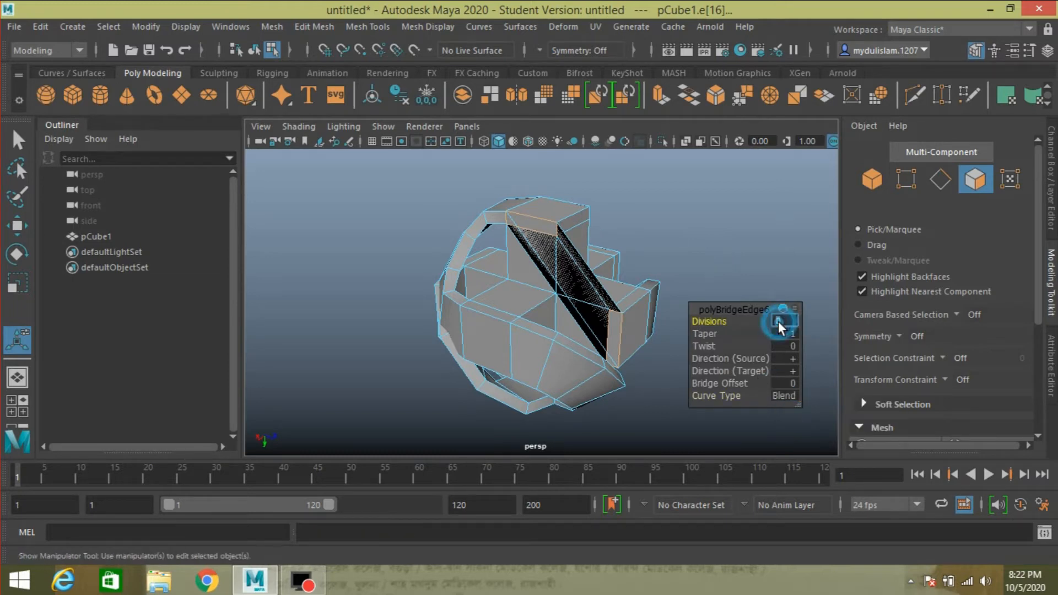
text(4)
key(Return)
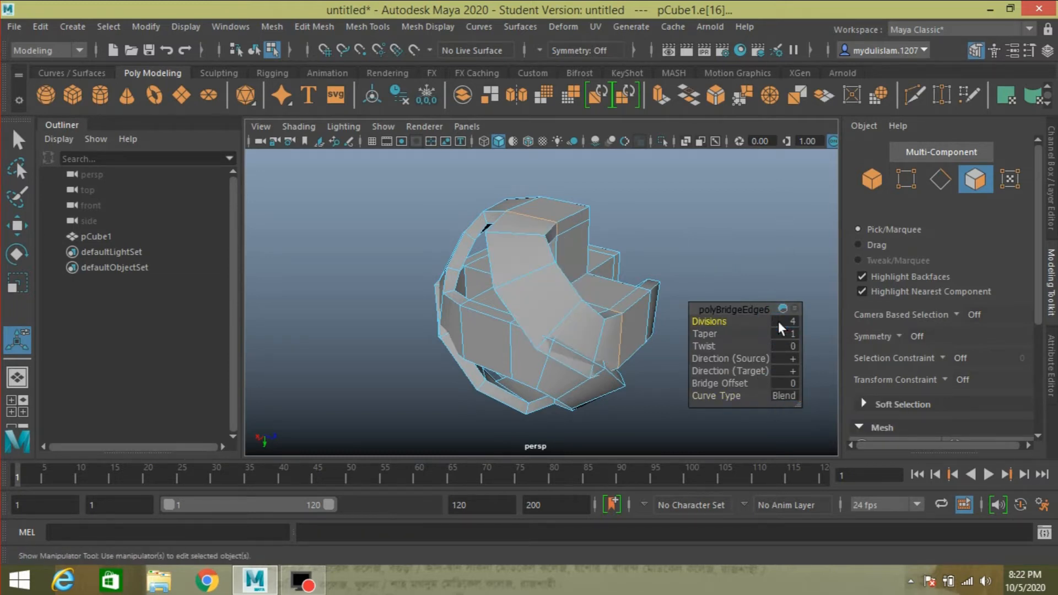
- Bridge a free strip face at the upper arm's end to the same-side strip face of the adjacent horizontal arm
alt+drag(706, 247, 529, 237)
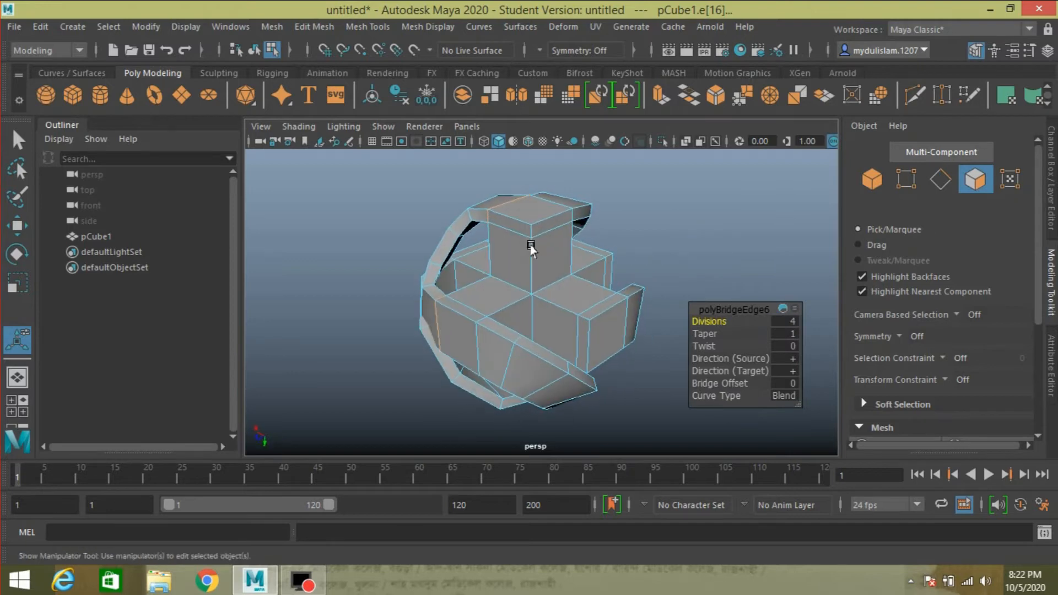
click(513, 230)
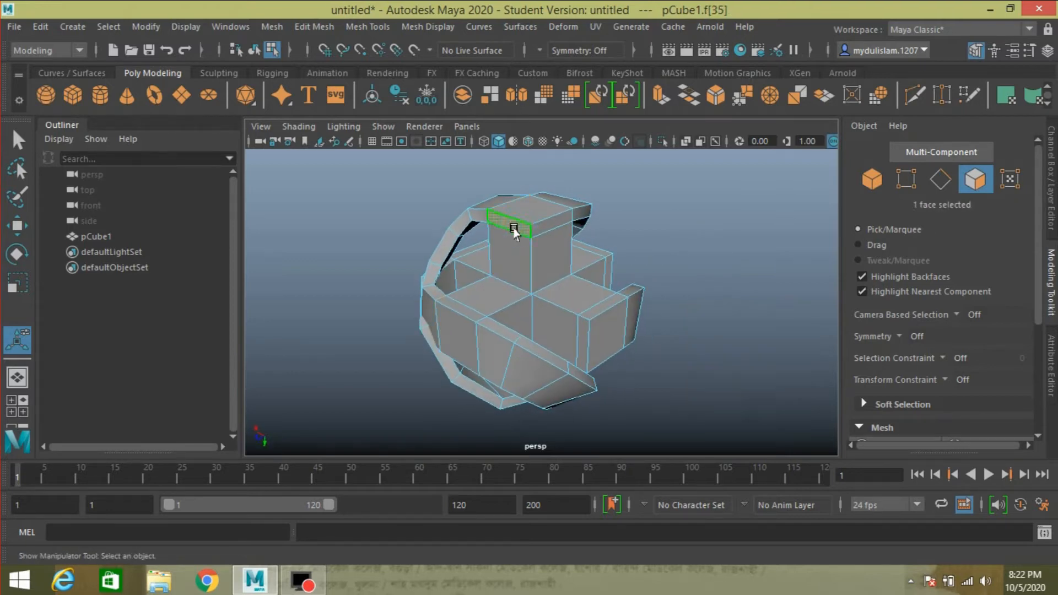
shift+click(585, 346)
key(g)
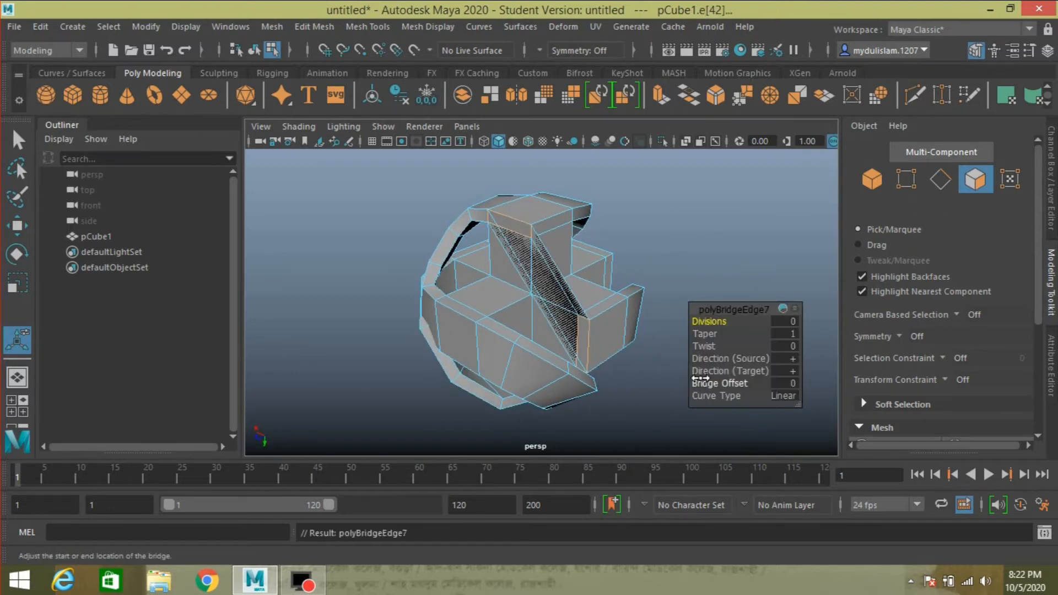
- Set the upper arm's new bridge to a Blend curve type with 4 divisions
click(783, 394)
click(796, 411)
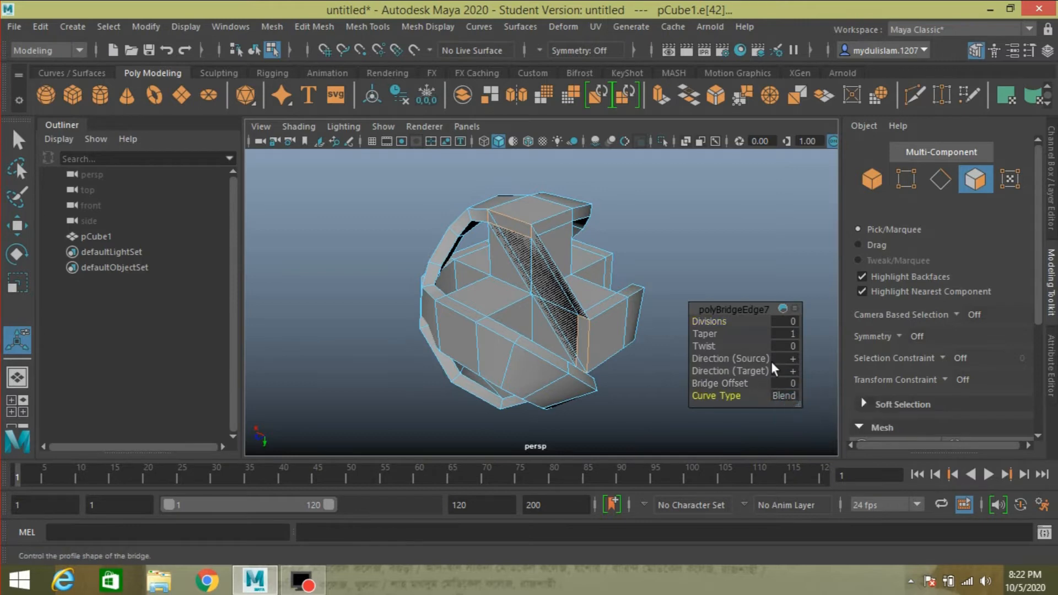
click(784, 321)
text(4)
key(Return)
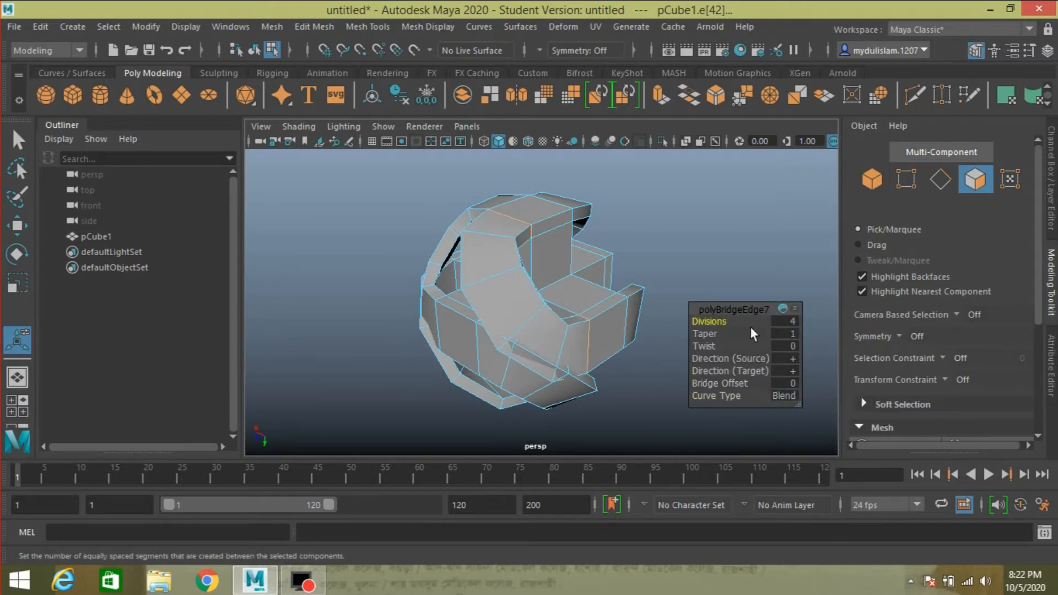
- Bridge the upper arm's last free strip face to the same-side strip face of the remaining unbridged horizontal arm
alt+drag(724, 249, 574, 231)
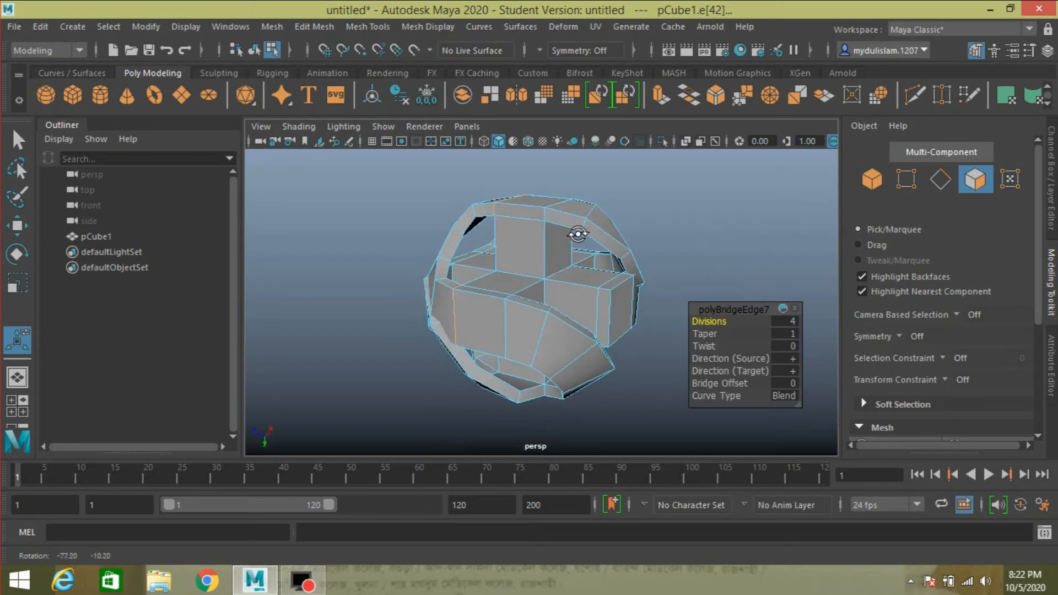
click(541, 228)
click(603, 329)
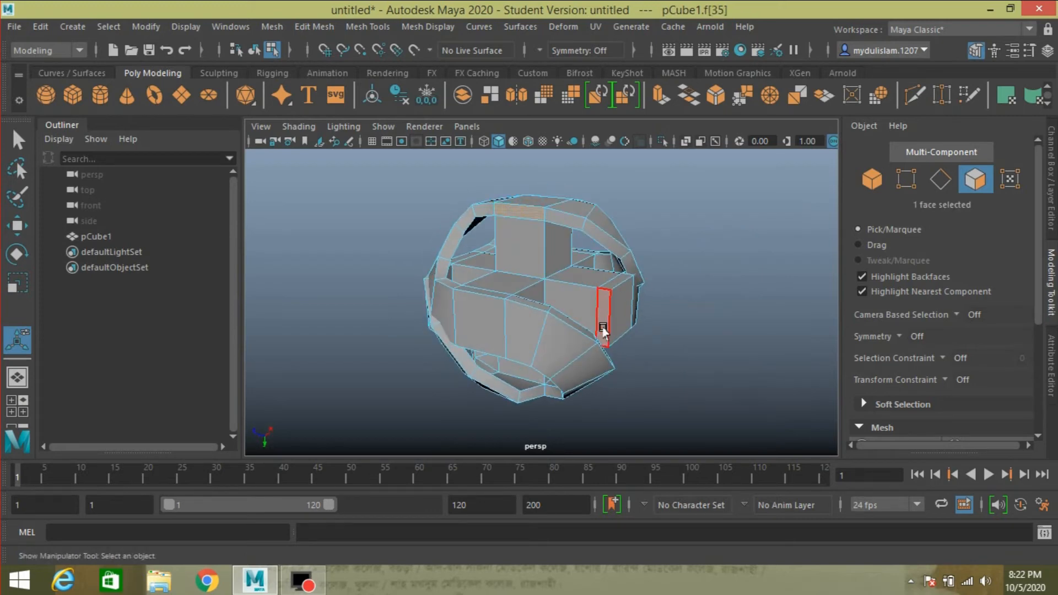
shift+click(604, 329)
key(g)
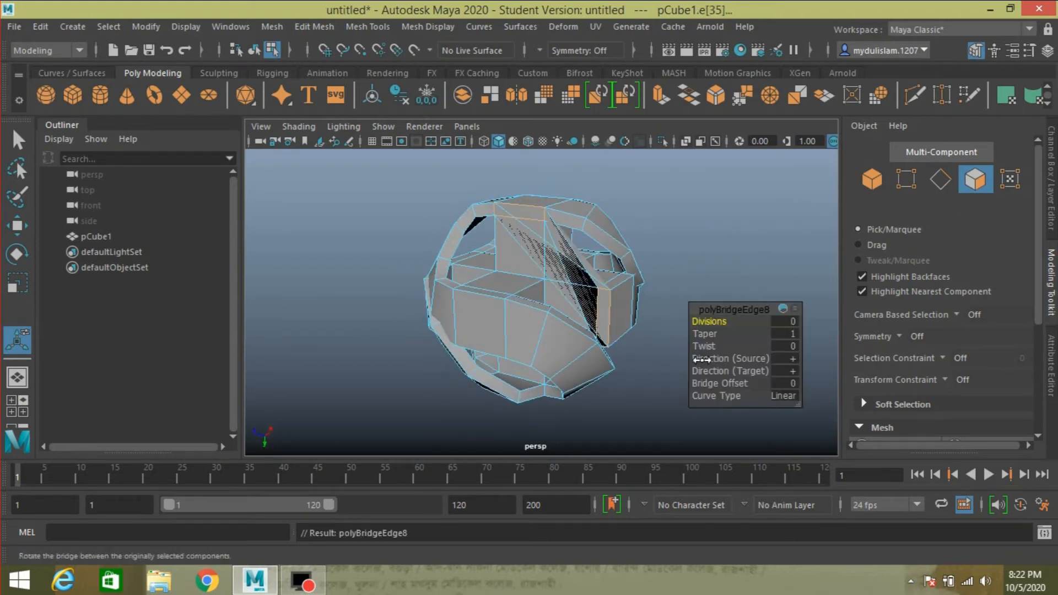
- Give the upper arm's last bridge a Blend curve type and 4 divisions
click(771, 395)
click(785, 416)
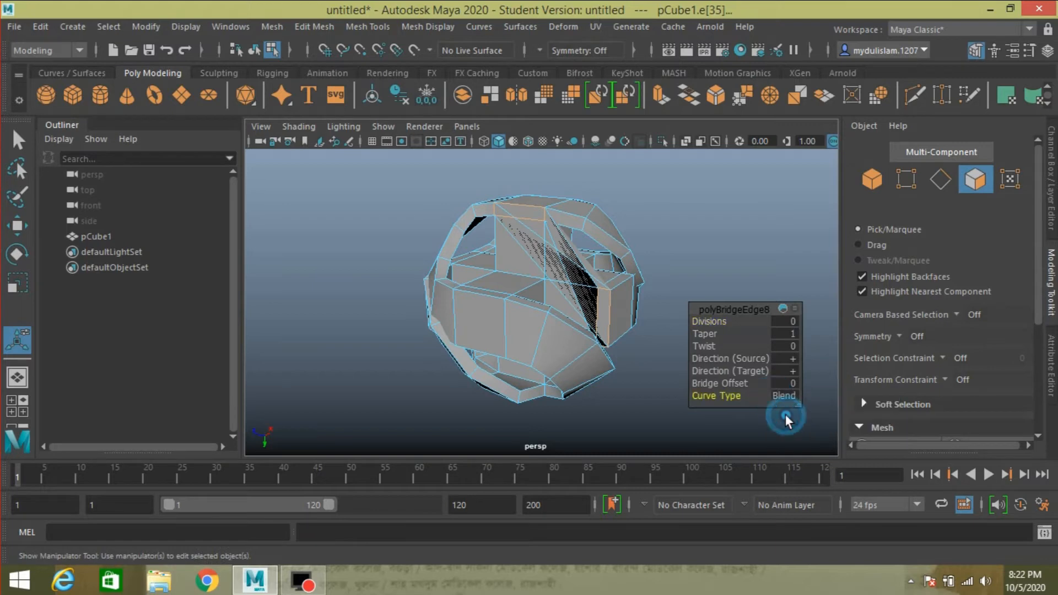
click(783, 320)
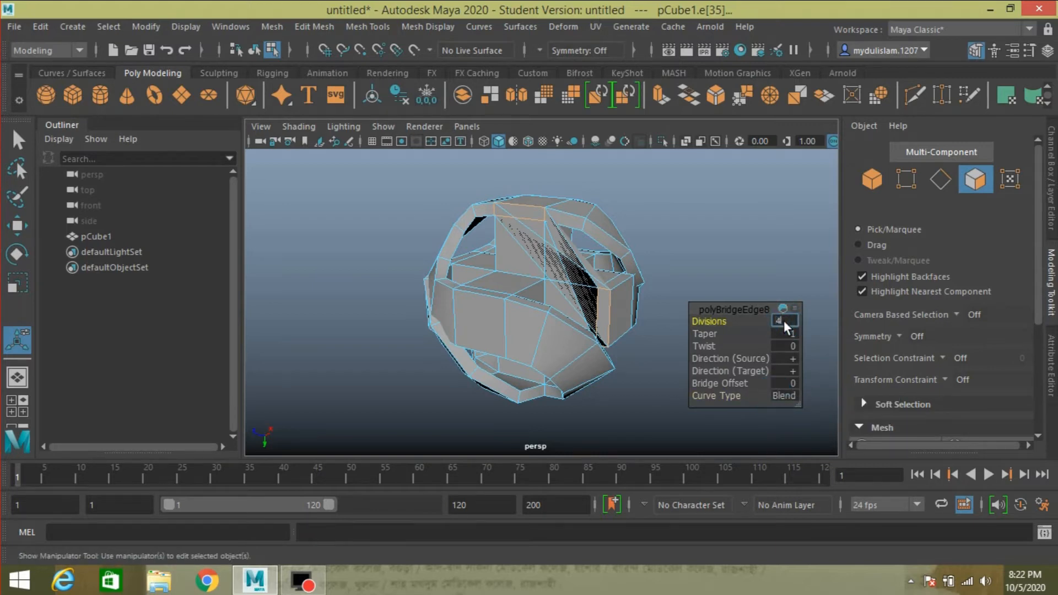
key(Return)
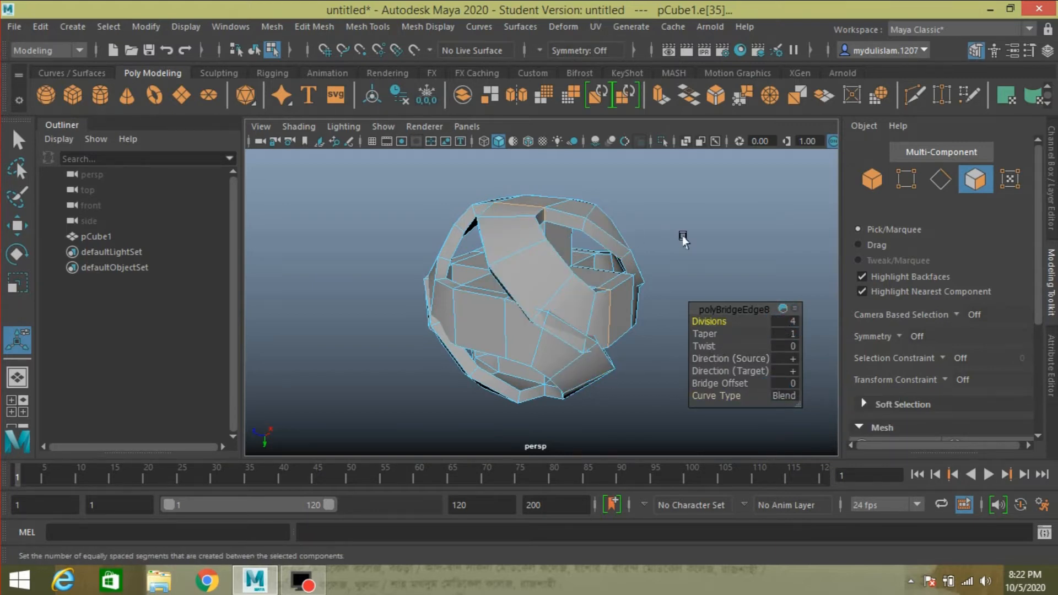
- Return to object selection and delete the construction history of pCube1
click(870, 180)
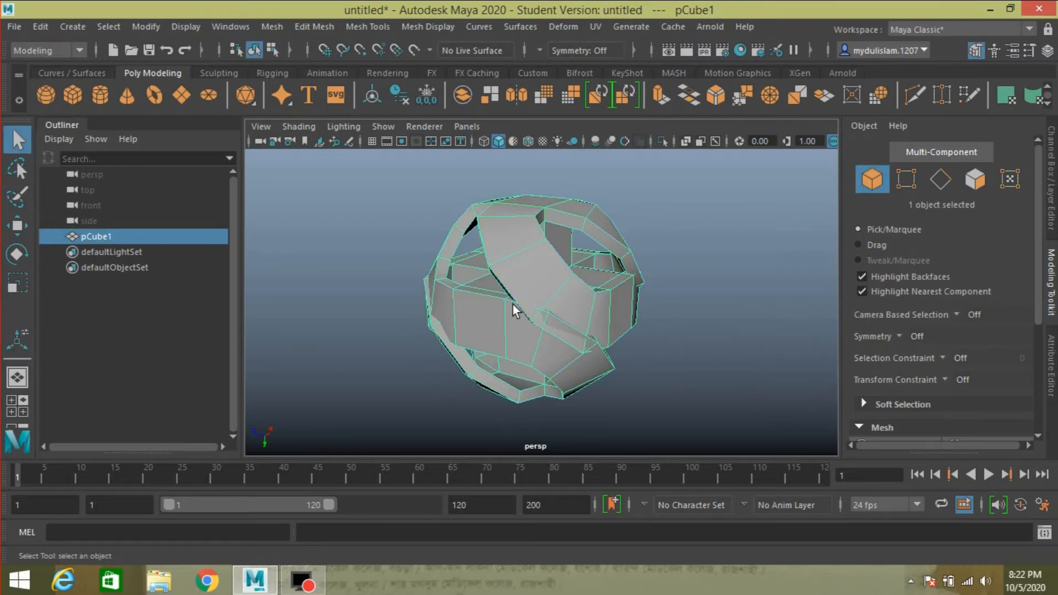
click(48, 23)
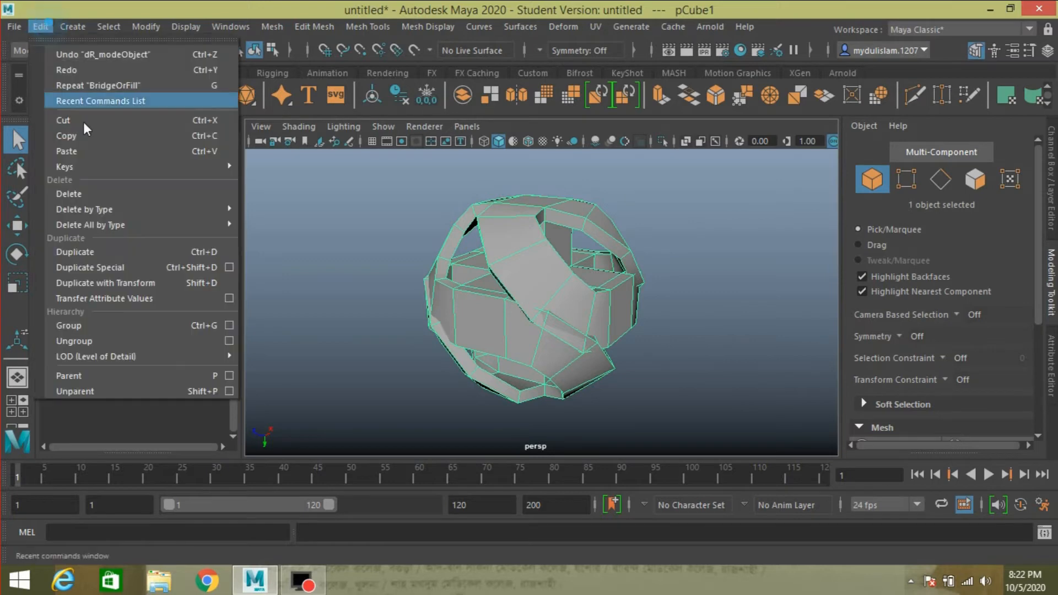
mouse_move(207, 210)
click(247, 208)
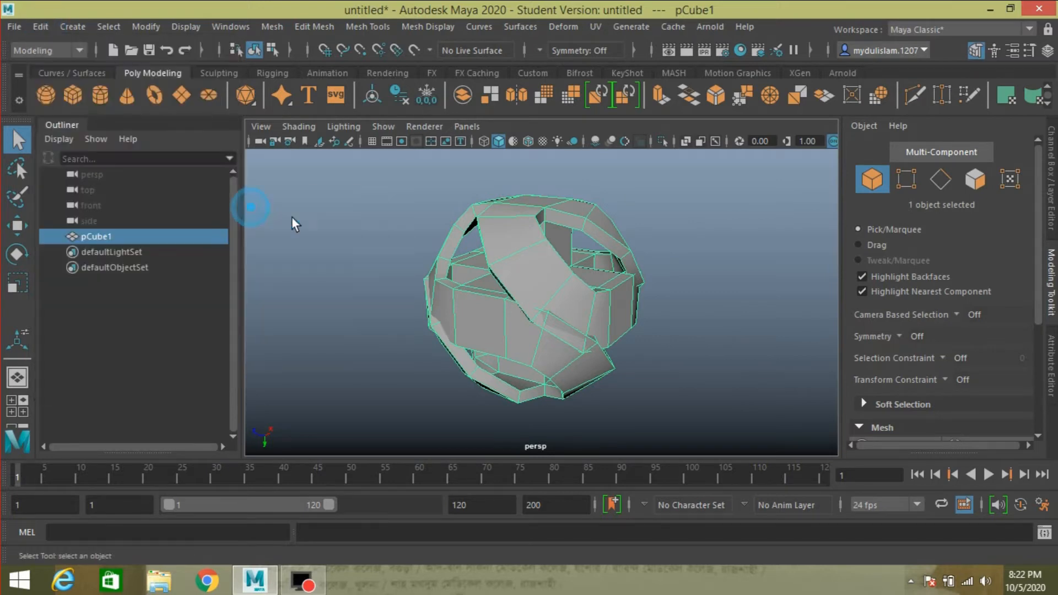
- Select all outer faces of the interwoven bands by picking their complete face loops
alt+drag(376, 217, 450, 281)
click(974, 179)
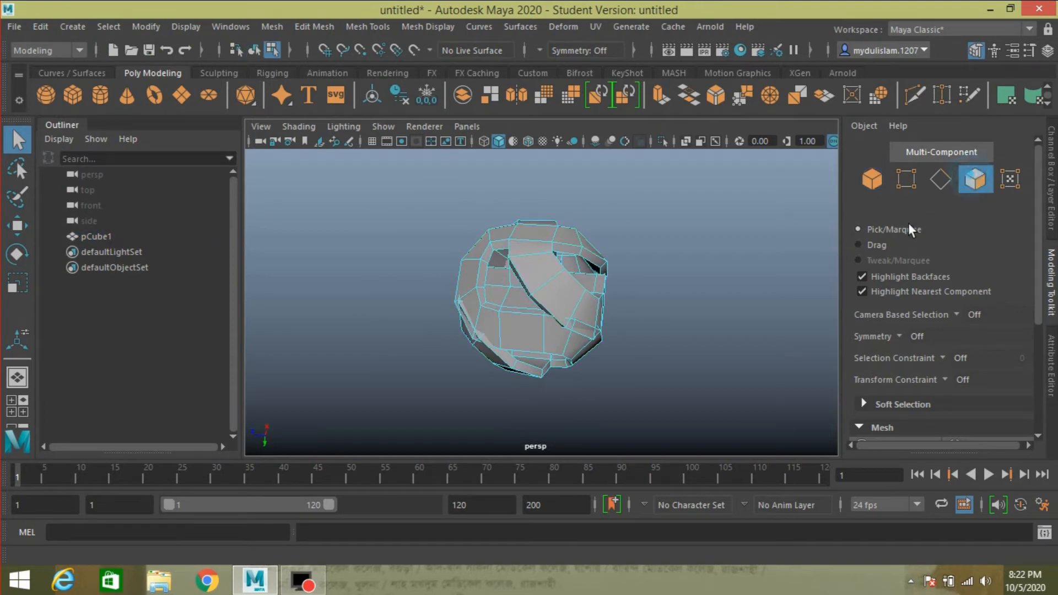
alt+drag(663, 384, 685, 302)
click(534, 266)
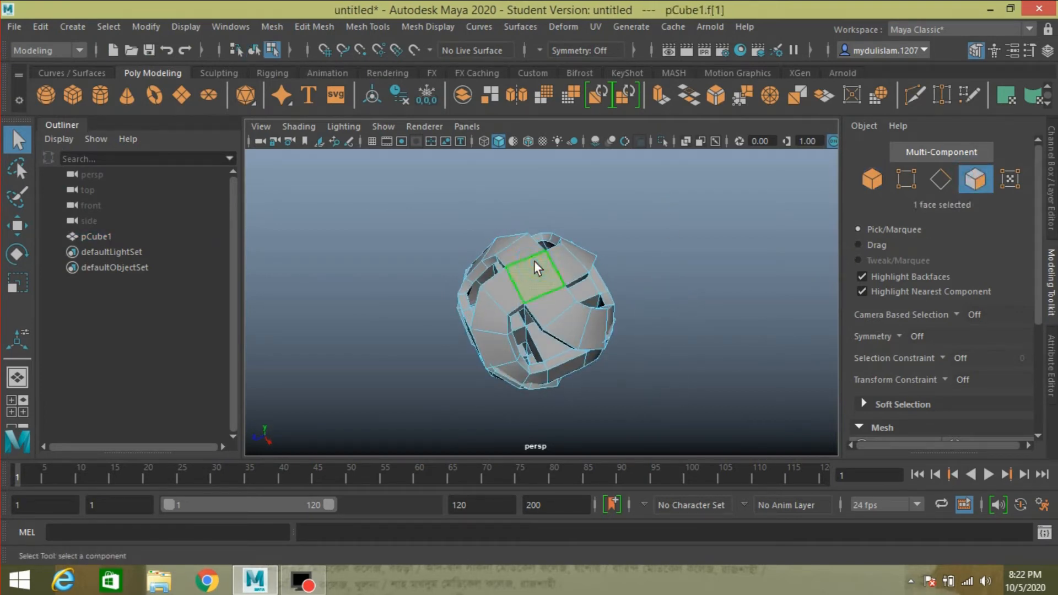
double_click(557, 299)
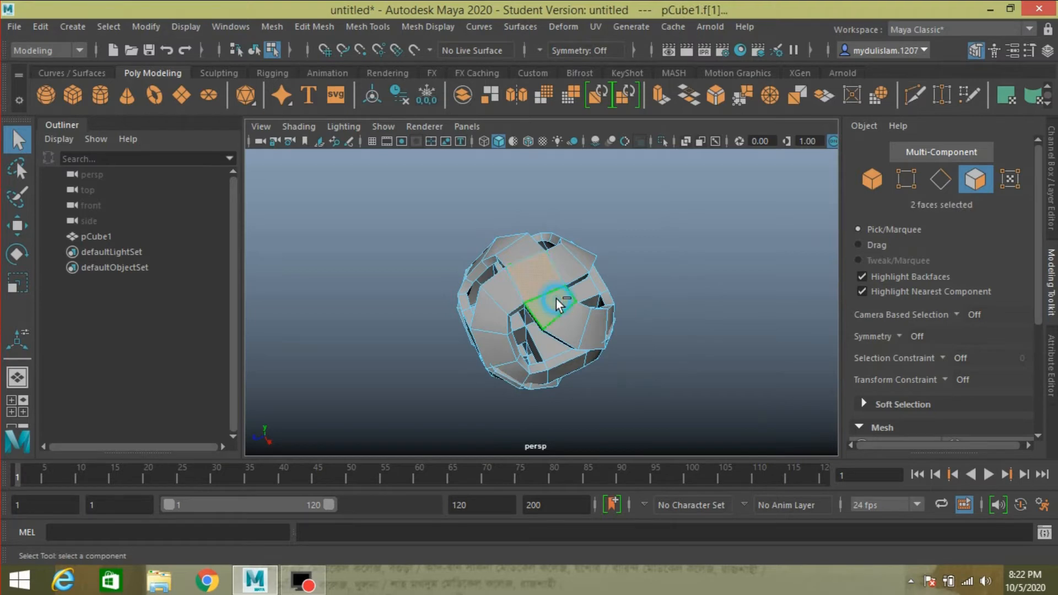
shift+click(563, 261)
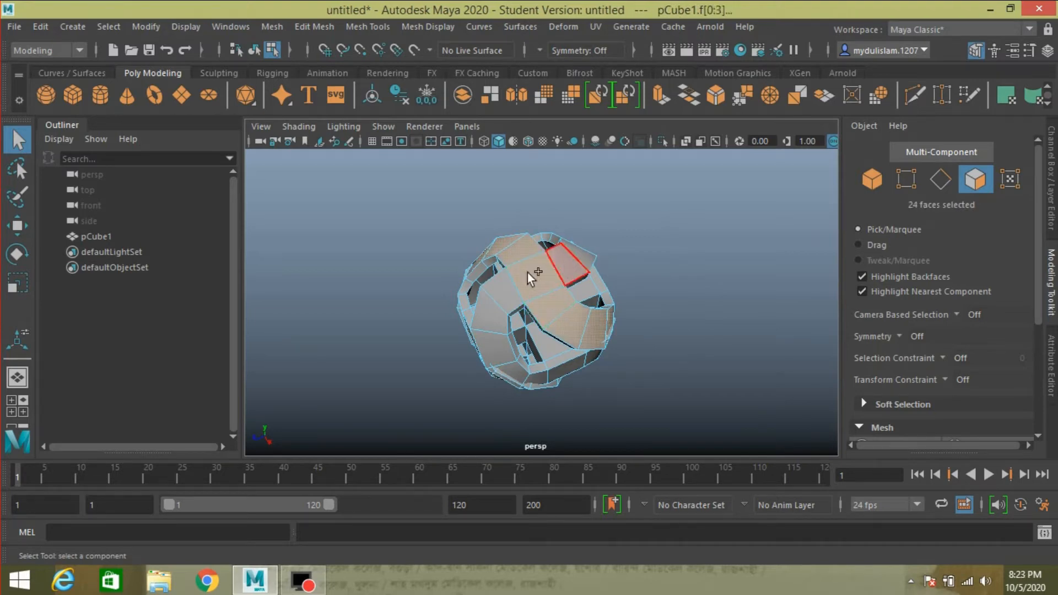
shift+click(496, 312)
shift+double_click(496, 313)
alt+drag(639, 308, 666, 274)
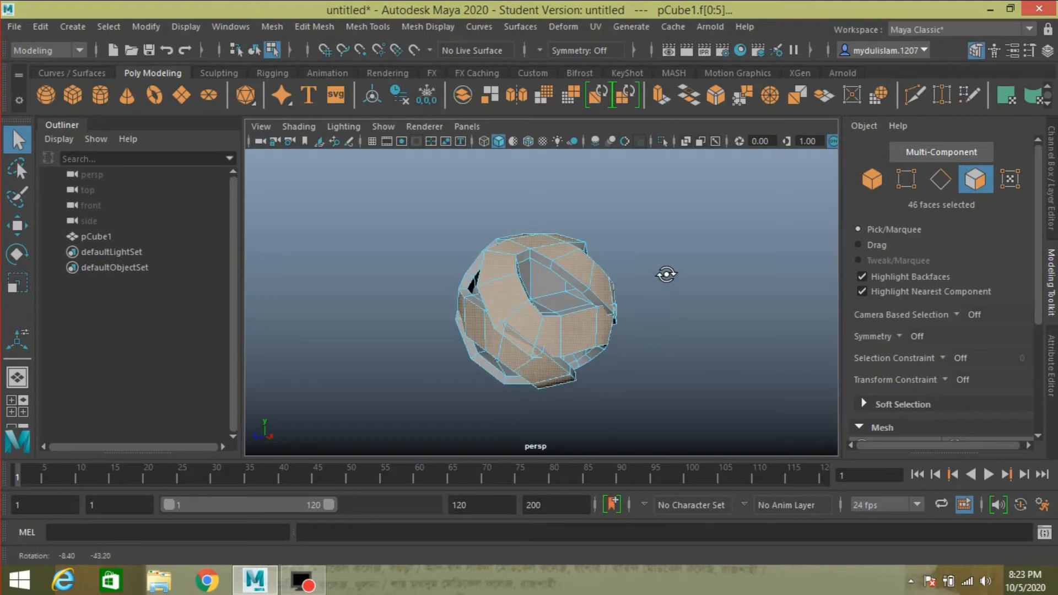
- Invert the face selection and delete the inner and side faces, leaving only the outer band surfaces
click(103, 28)
click(145, 111)
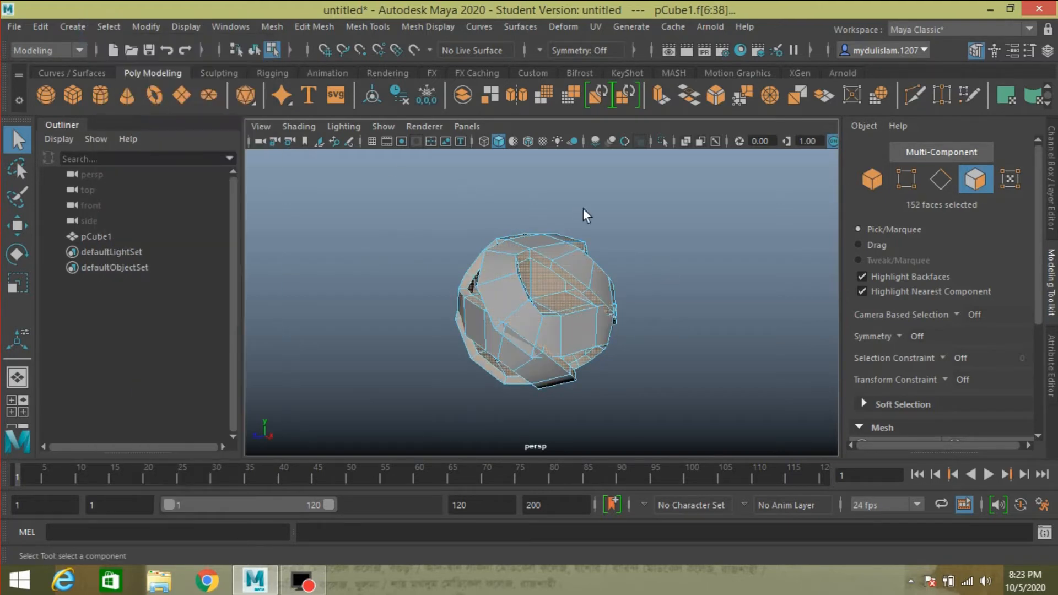
alt+drag(583, 207, 677, 300)
key(Delete)
alt+drag(683, 258, 659, 246)
- Insert two lengthwise edge loops along one outer band, one near each of its borders
click(354, 25)
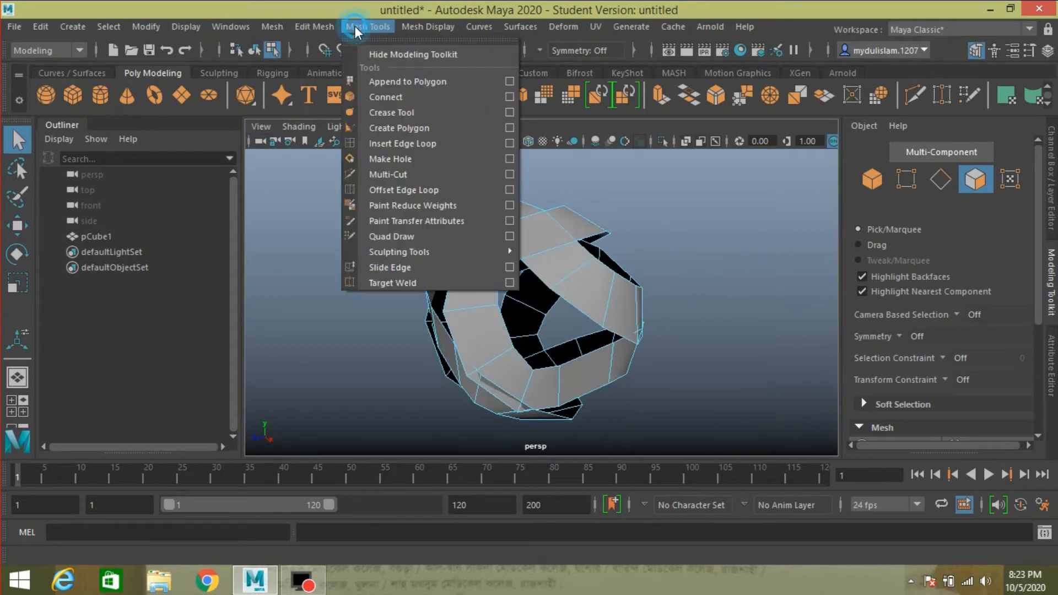
click(441, 143)
alt+drag(565, 203, 606, 246)
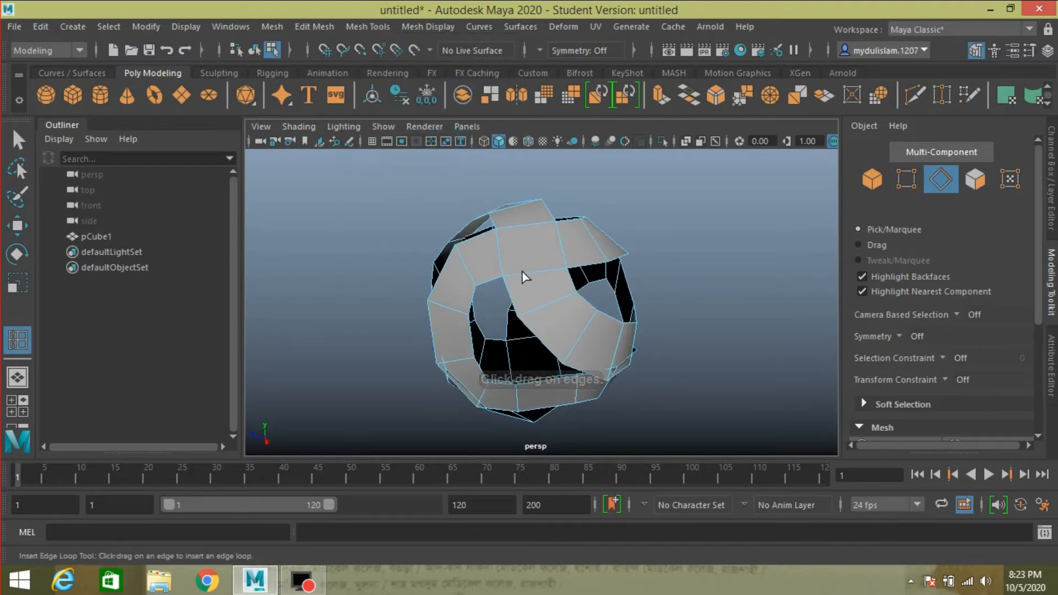
drag(521, 275, 606, 255)
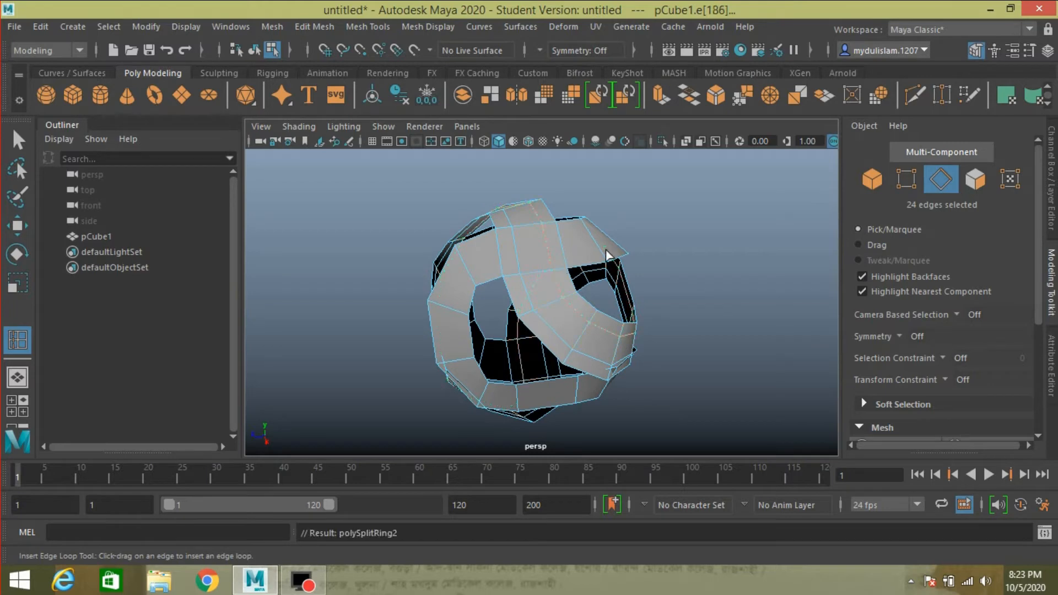
- Insert two lengthwise edge loops along the crossing band, one near each of its borders
alt+drag(672, 234, 508, 243)
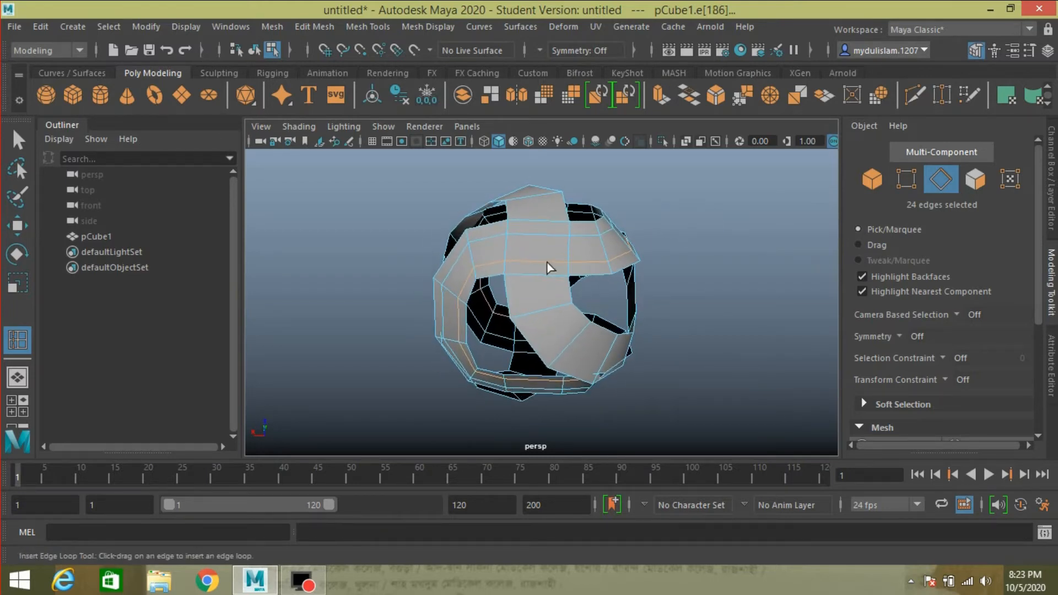
drag(549, 267, 551, 265)
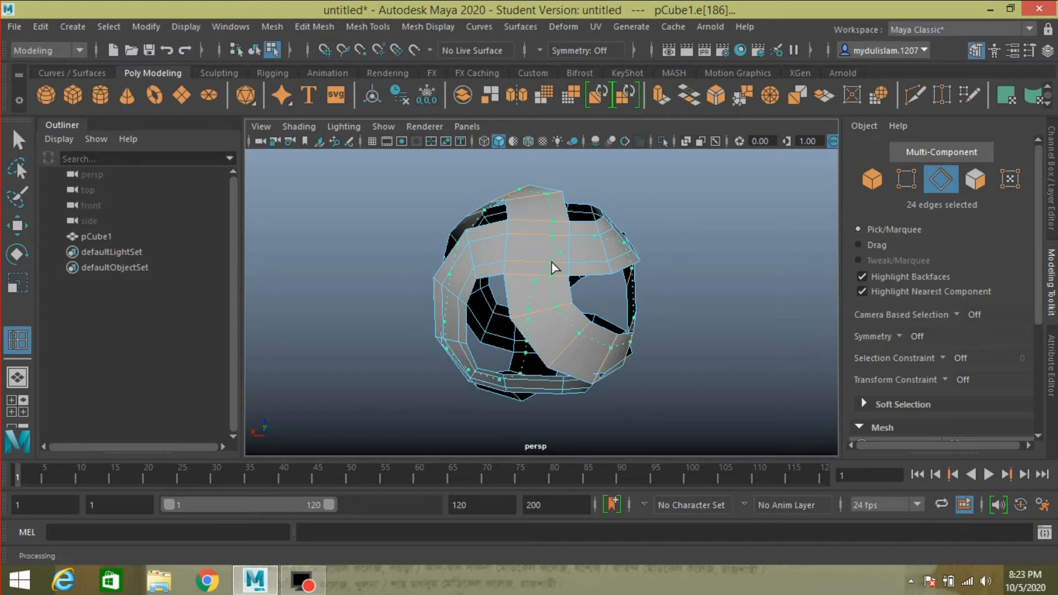
drag(554, 267, 521, 263)
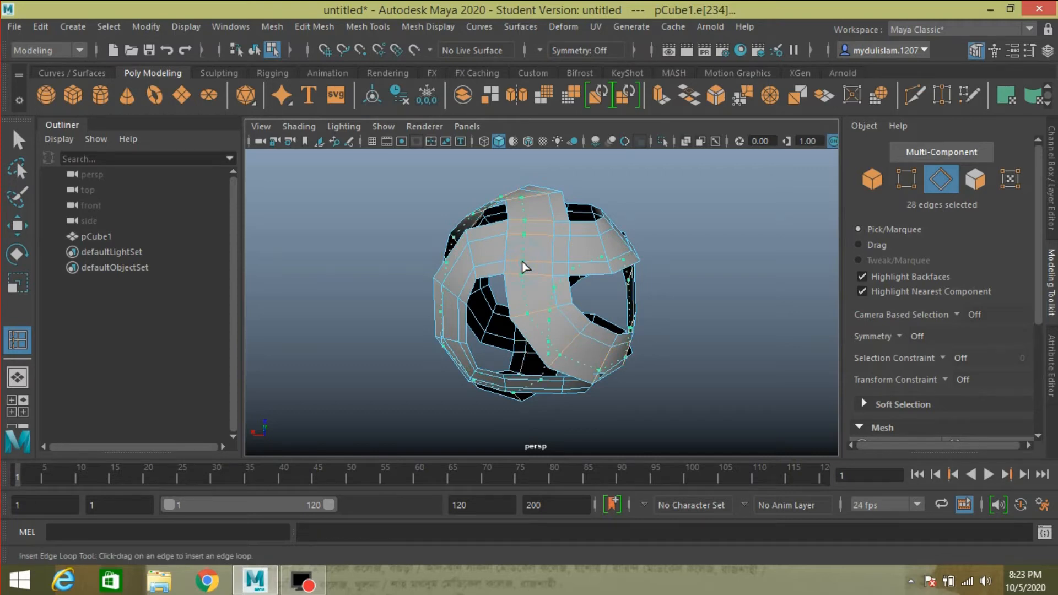
drag(522, 262, 661, 253)
- Select the middle face loops running along both bands, leaving the central squares at their crossings unselected
click(18, 142)
click(974, 179)
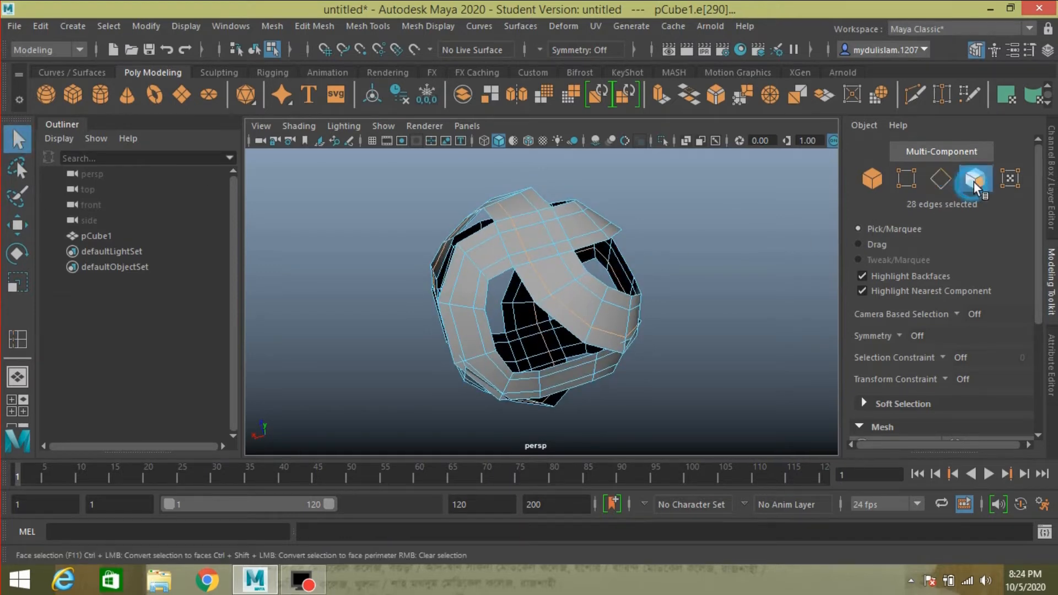
alt+drag(748, 250, 698, 278)
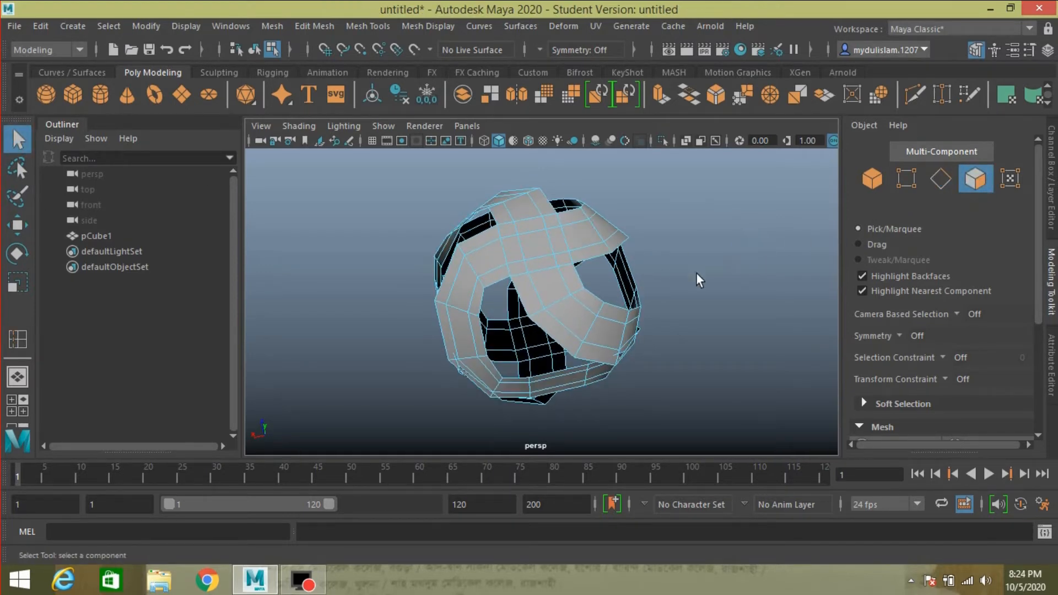
click(540, 243)
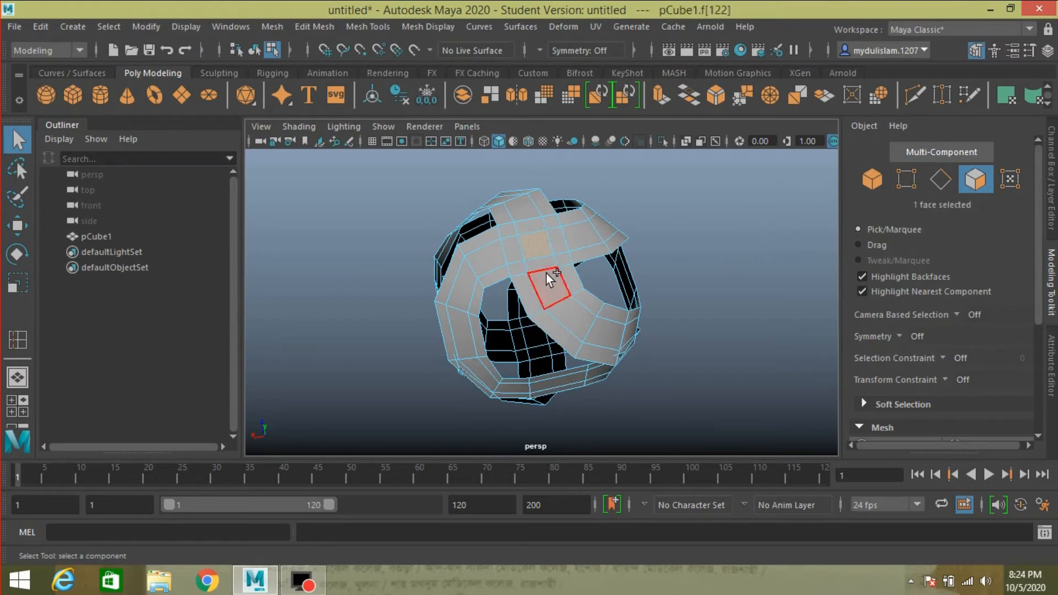
shift+double_click(543, 263)
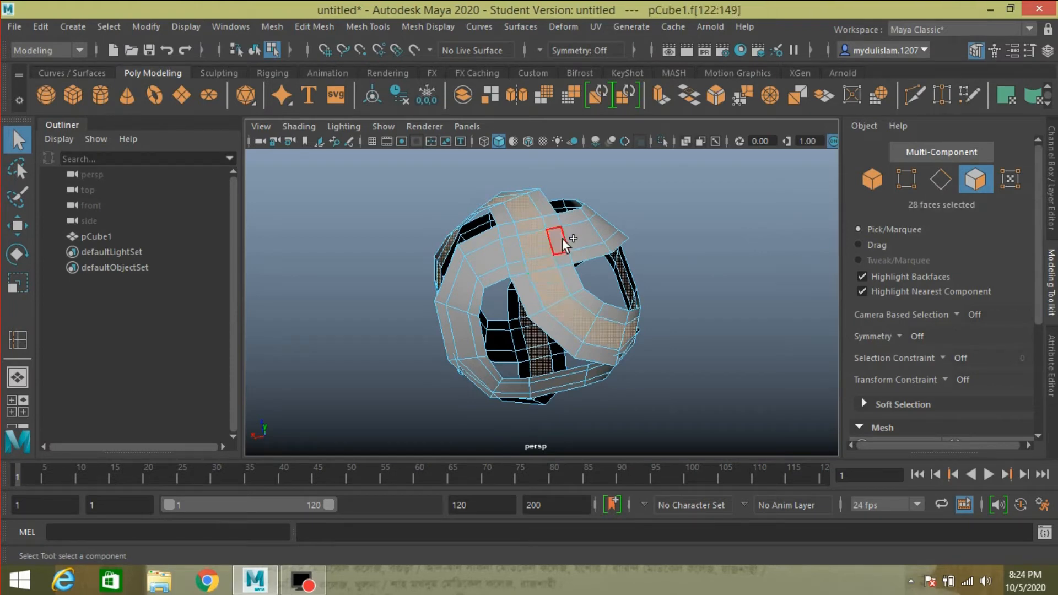
shift+double_click(584, 231)
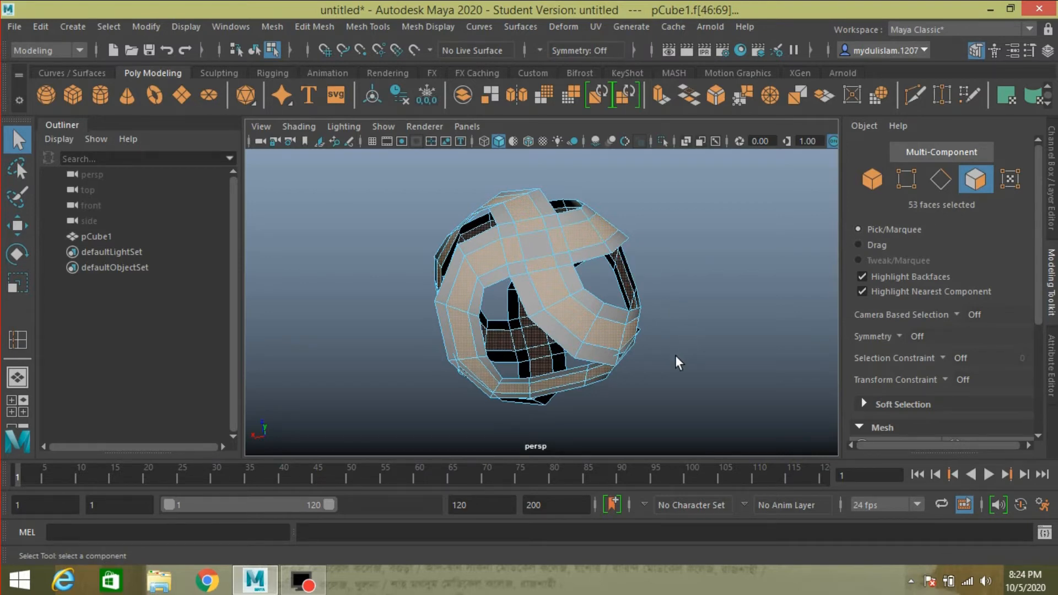
alt+drag(675, 362, 694, 248)
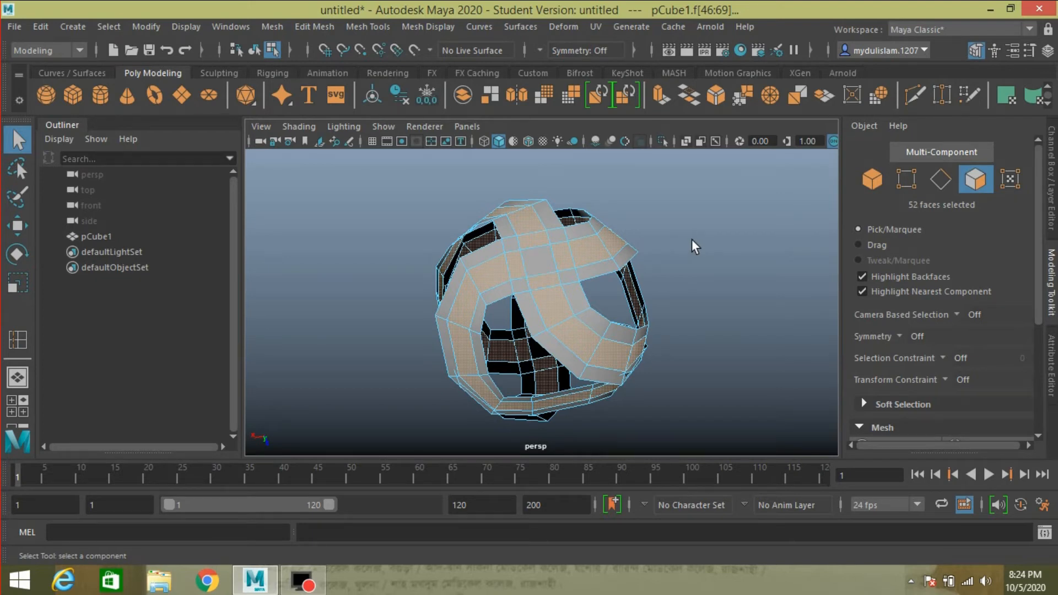
- Invert the face selection and delete the band borders and crossing squares, keeping only the narrow middle strips
click(113, 24)
click(153, 120)
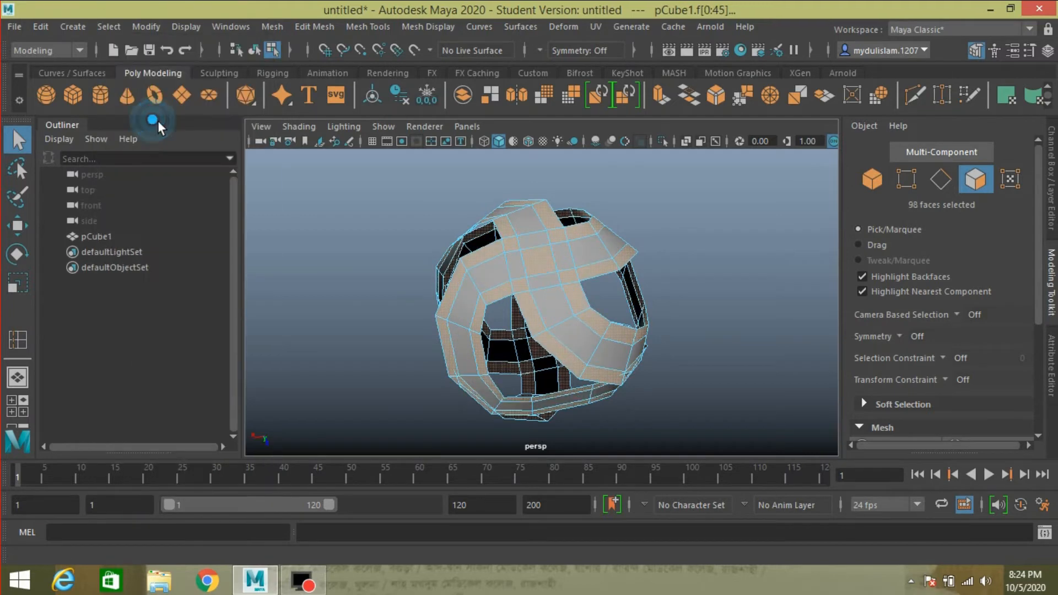
key(Delete)
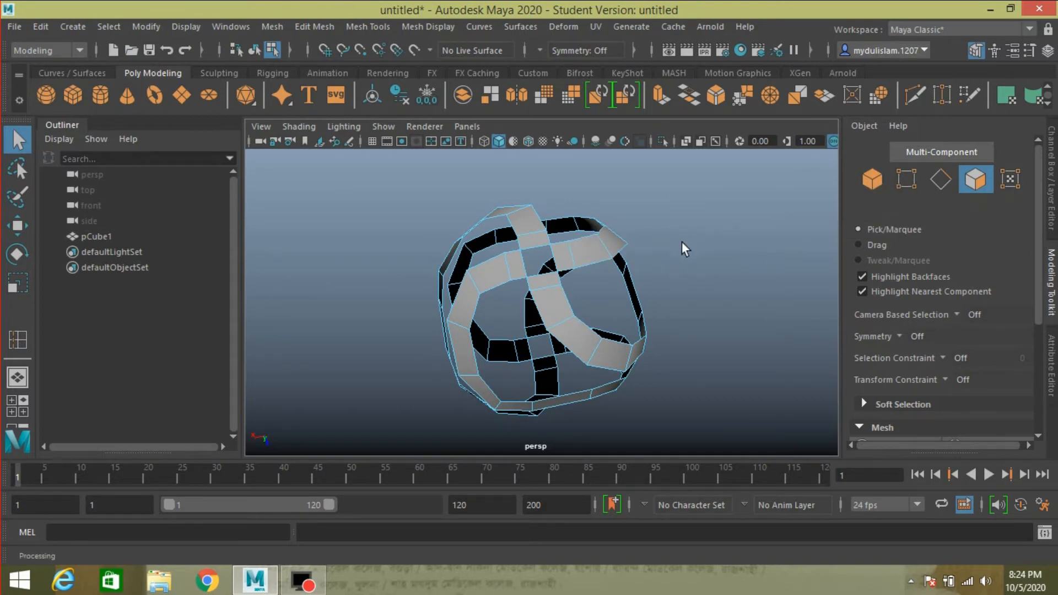
alt+drag(685, 243, 649, 243)
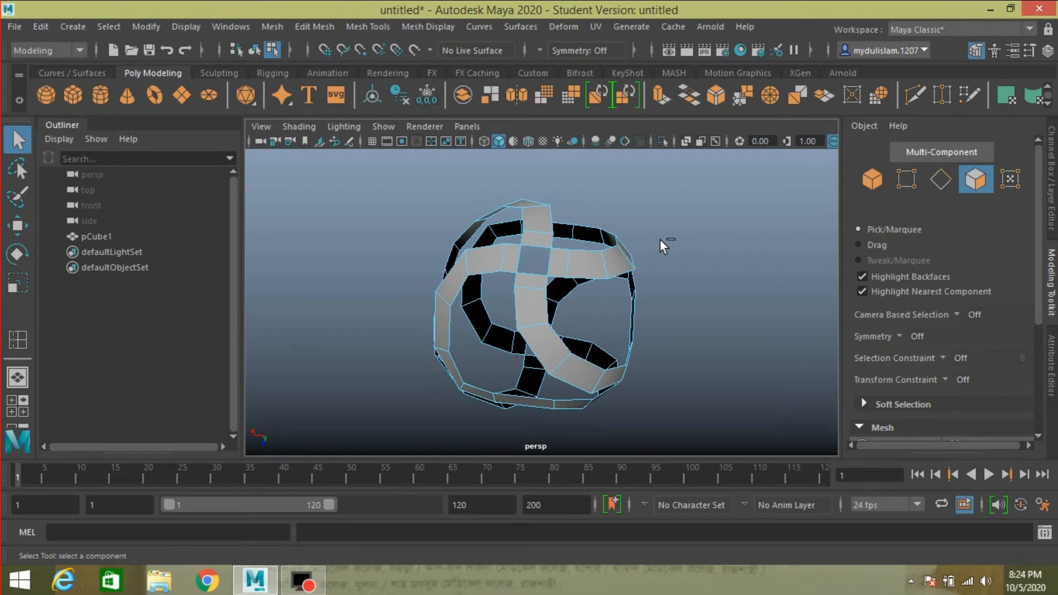
- Undo the last deletion and redo it with both crossing squares among the kept faces, leaving only the complete middle strips
key(ctrl+z)
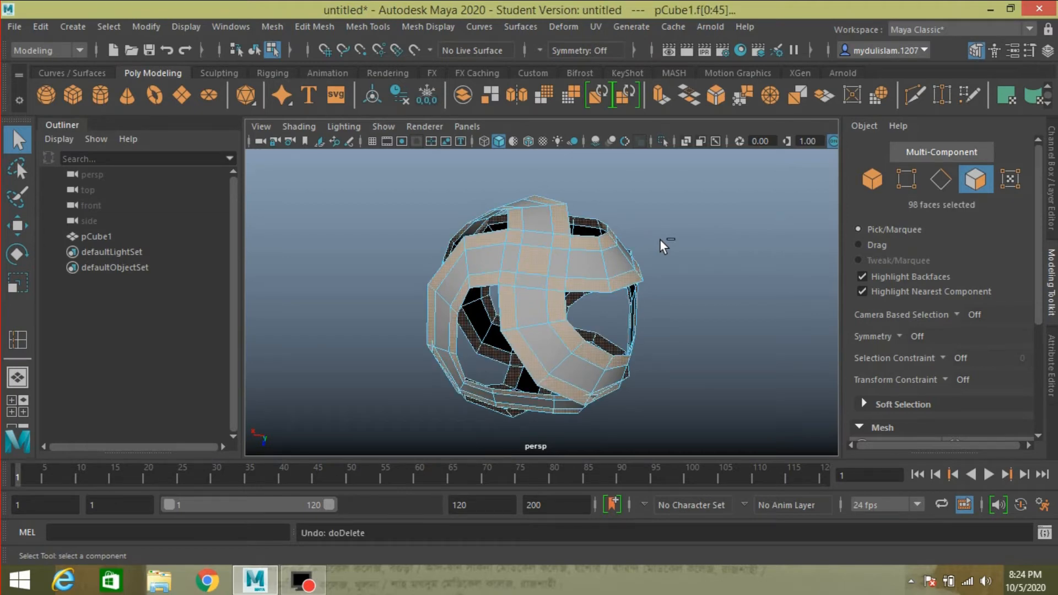
key(ctrl+z)
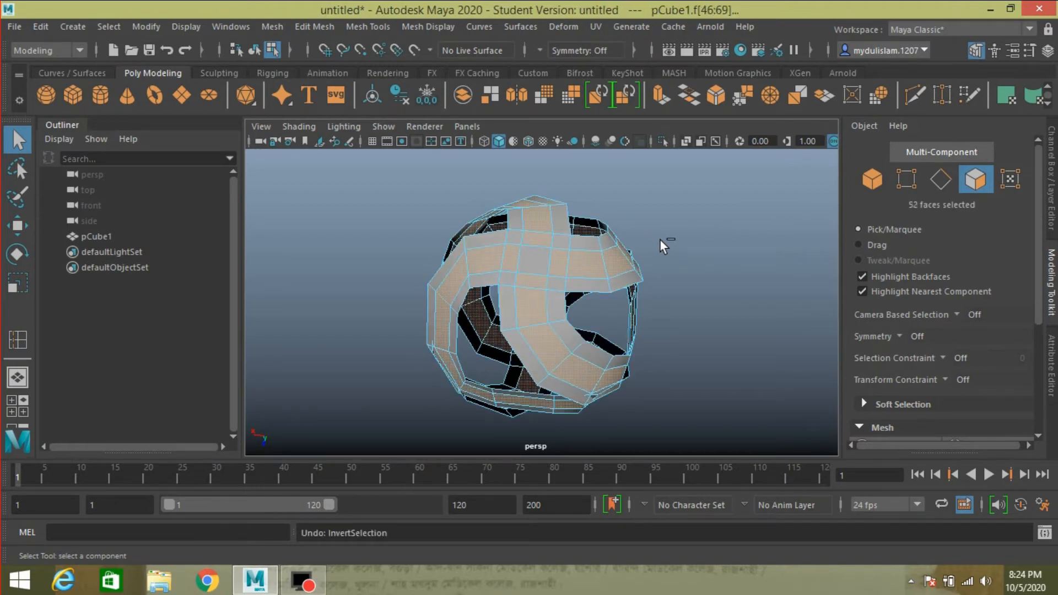
shift+click(531, 264)
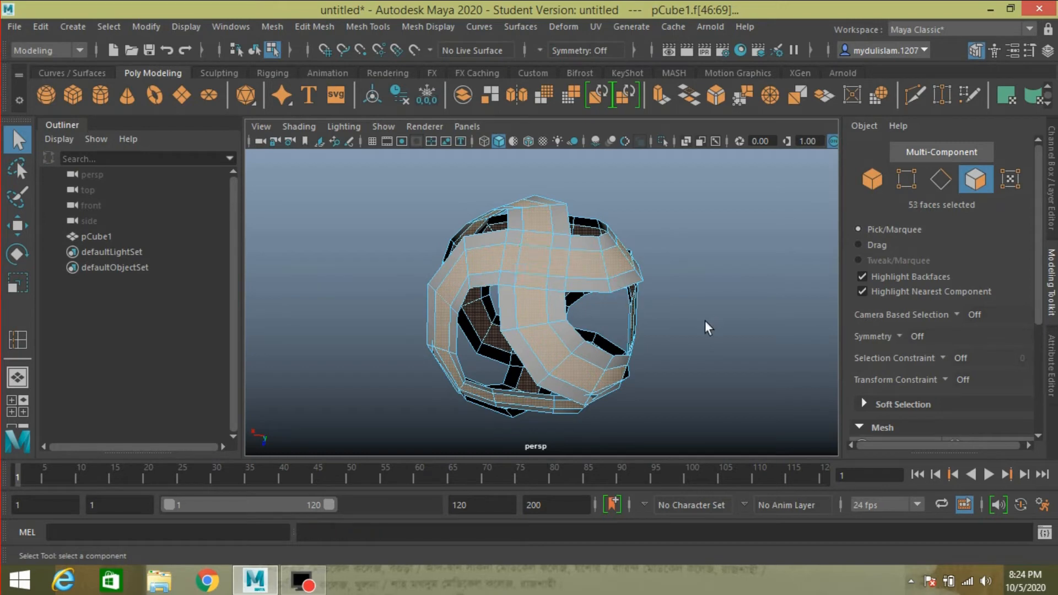
alt+drag(672, 314, 543, 304)
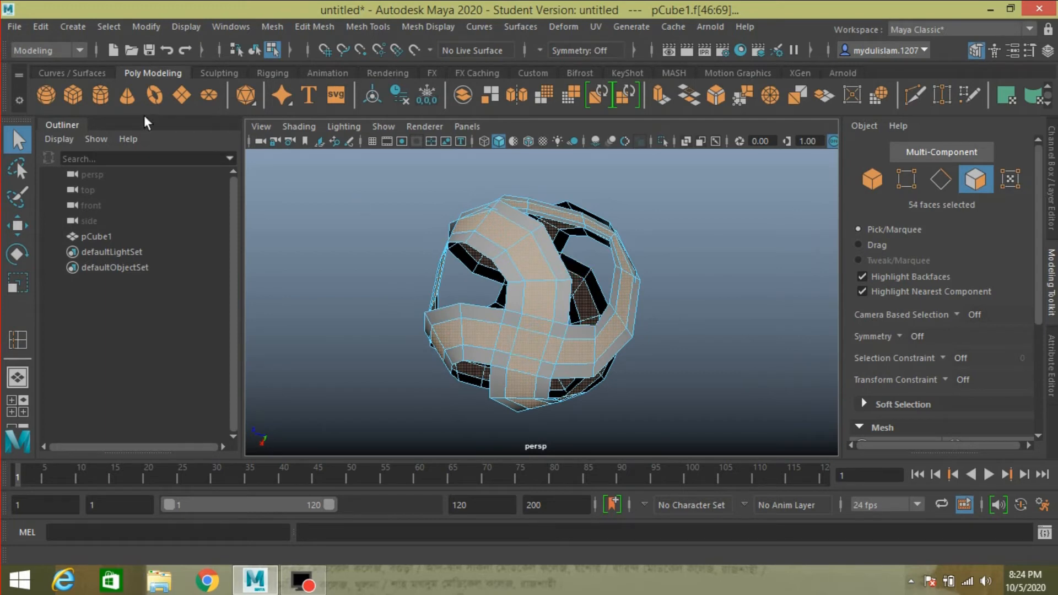
click(109, 26)
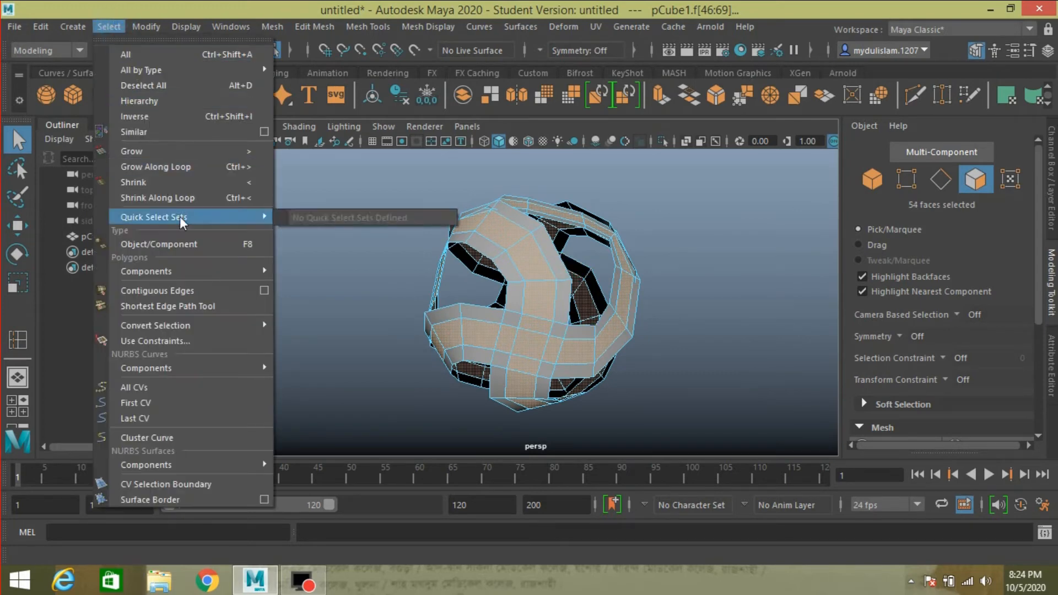
click(132, 131)
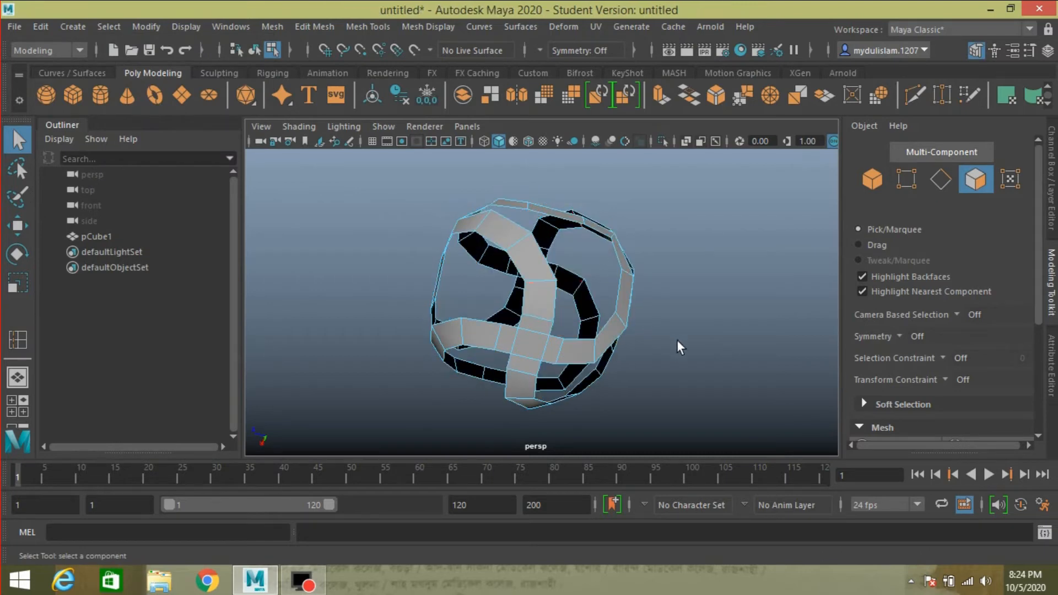
- Delete the two central square faces where the strips cross on opposite sides of the sphere
alt+drag(692, 355, 621, 282)
click(521, 280)
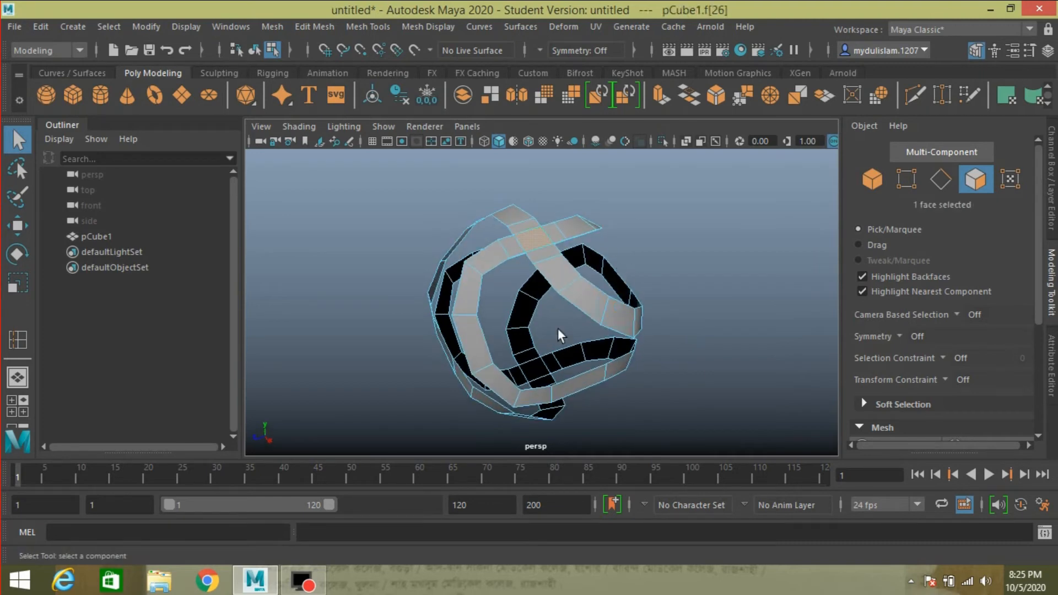
shift+click(537, 368)
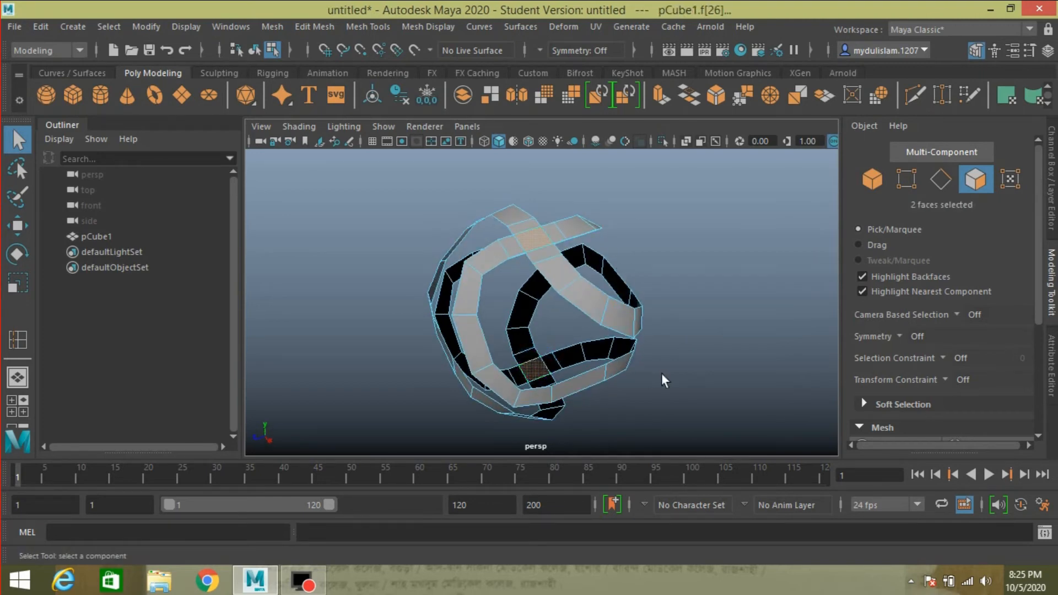
key(Delete)
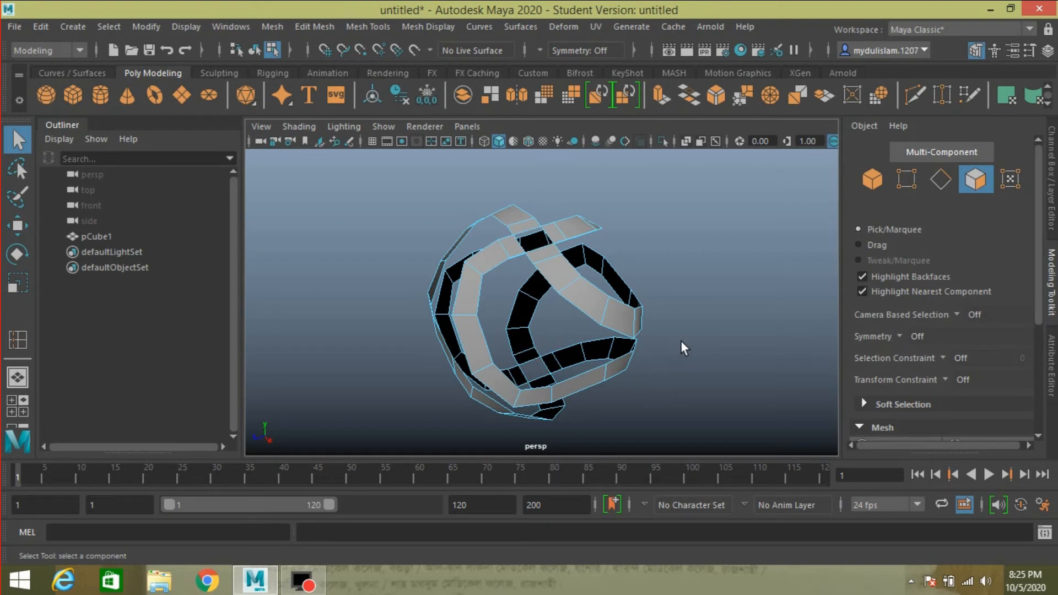
- Try deleting the four strip faces that border one of the open crossings, and undo the deletion
alt+drag(682, 347, 545, 373)
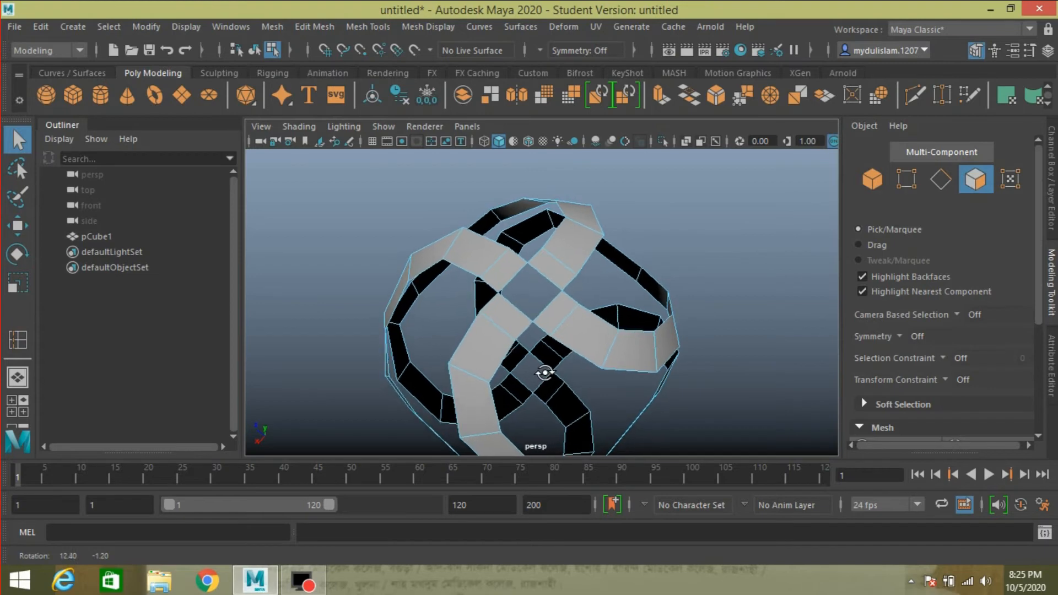
click(902, 184)
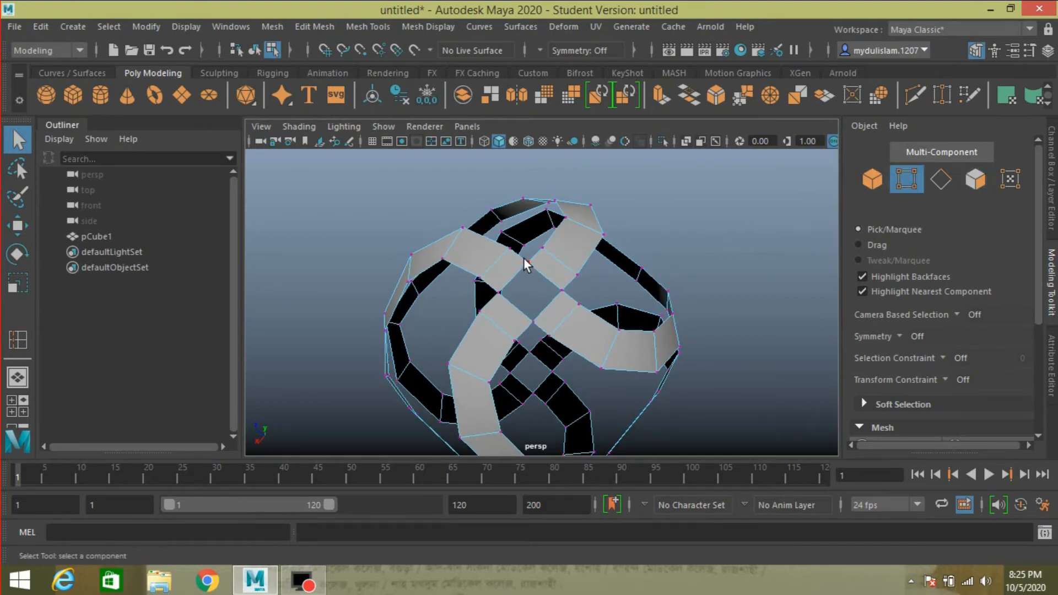
alt+drag(609, 283, 643, 285)
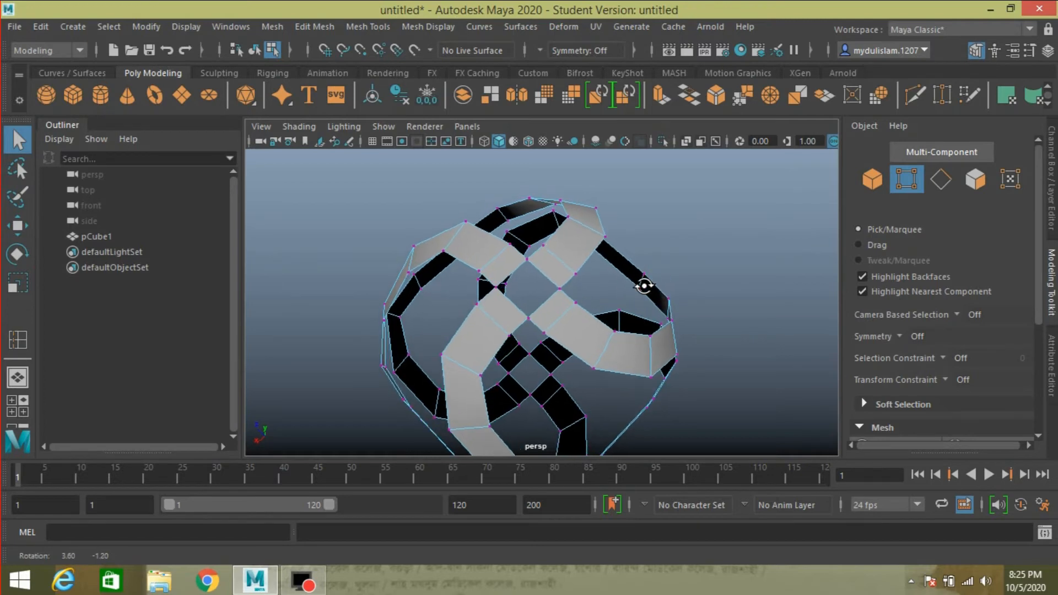
click(972, 185)
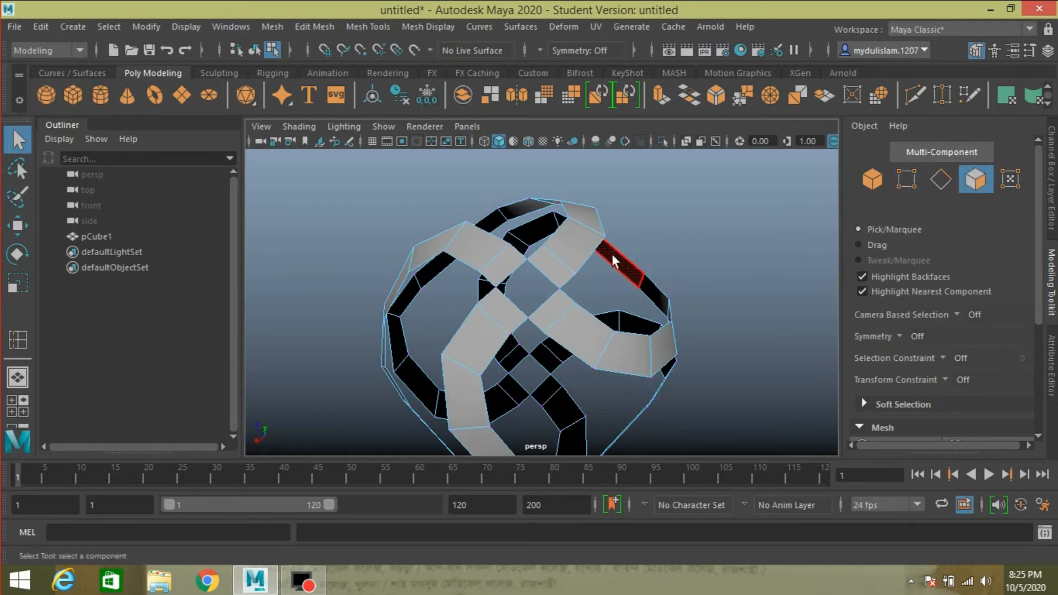
click(556, 271)
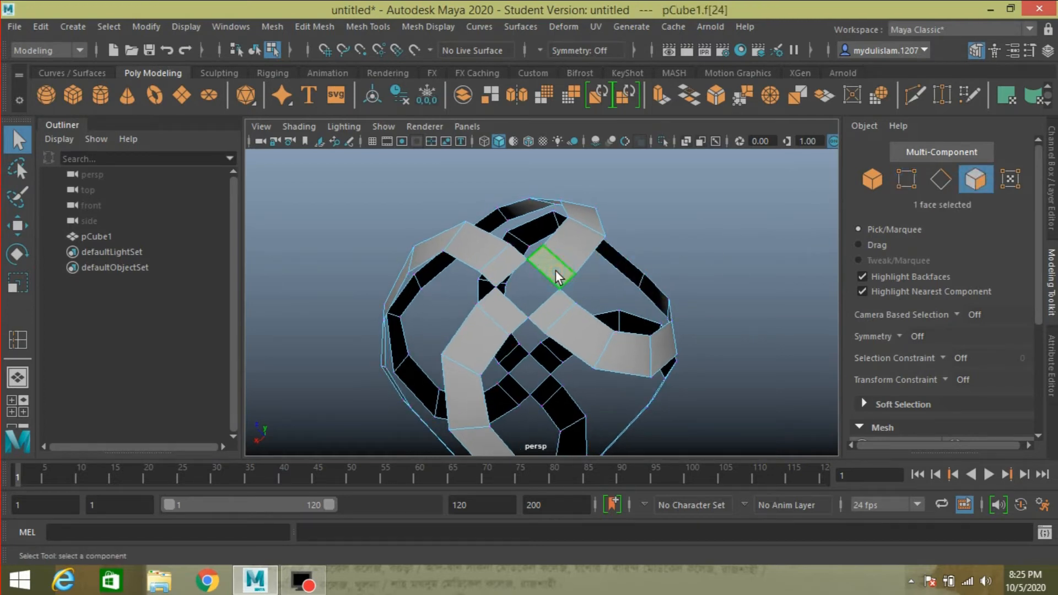
shift+click(496, 272)
shift+click(503, 312)
shift+click(547, 309)
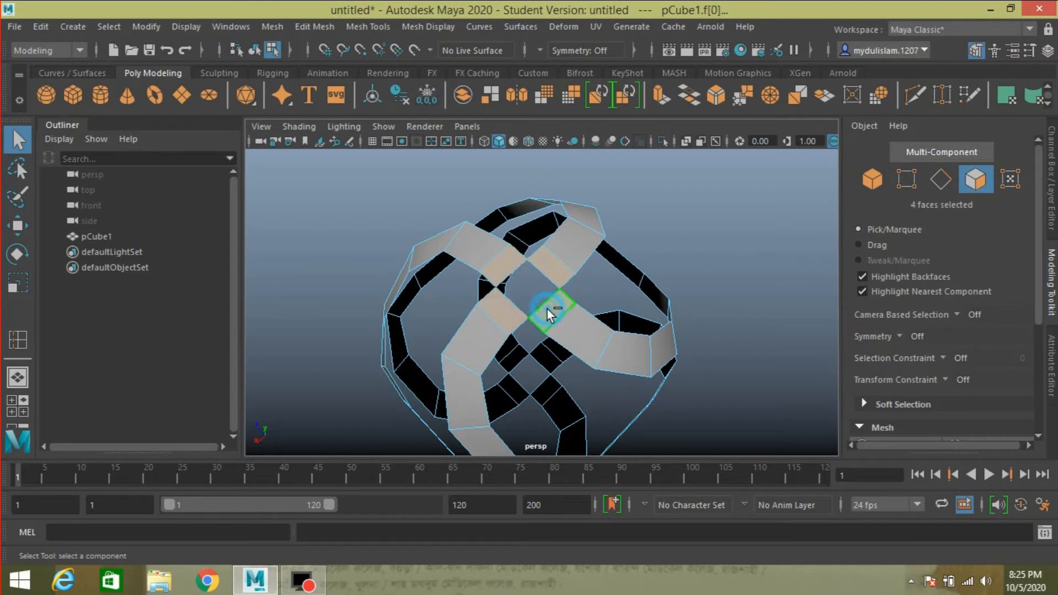
key(Delete)
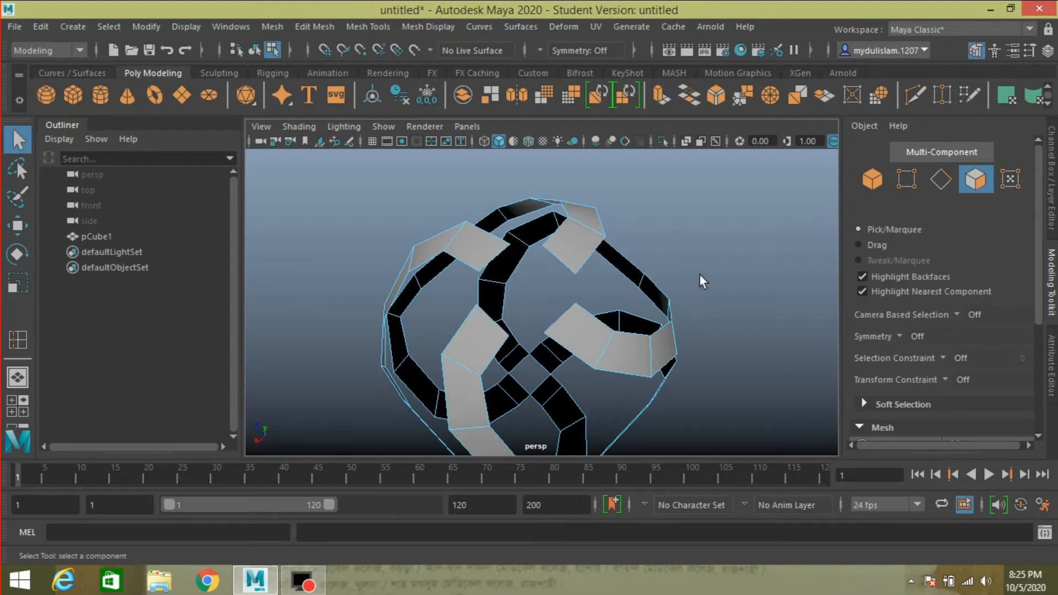
alt+drag(717, 285, 536, 266)
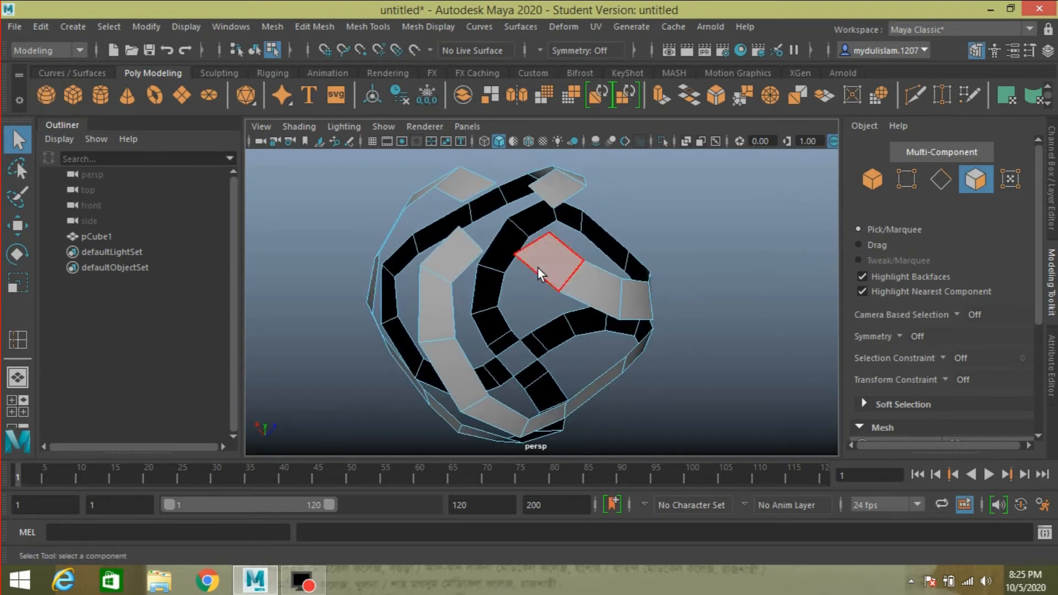
key(ctrl+z)
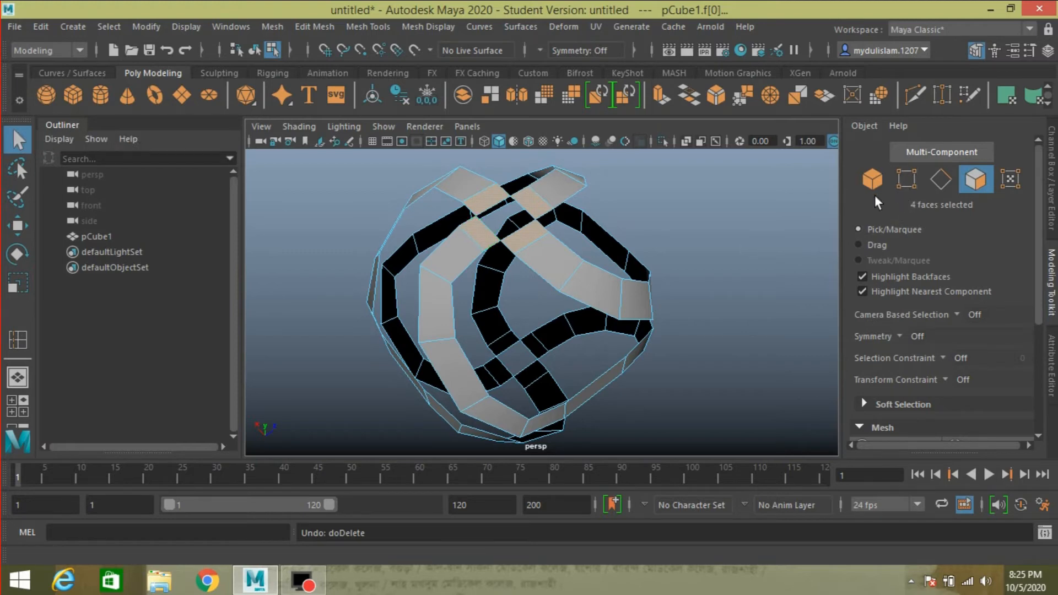
- Try scaling a single corner vertex at the open crossing, and undo the scaling
click(761, 225)
click(911, 189)
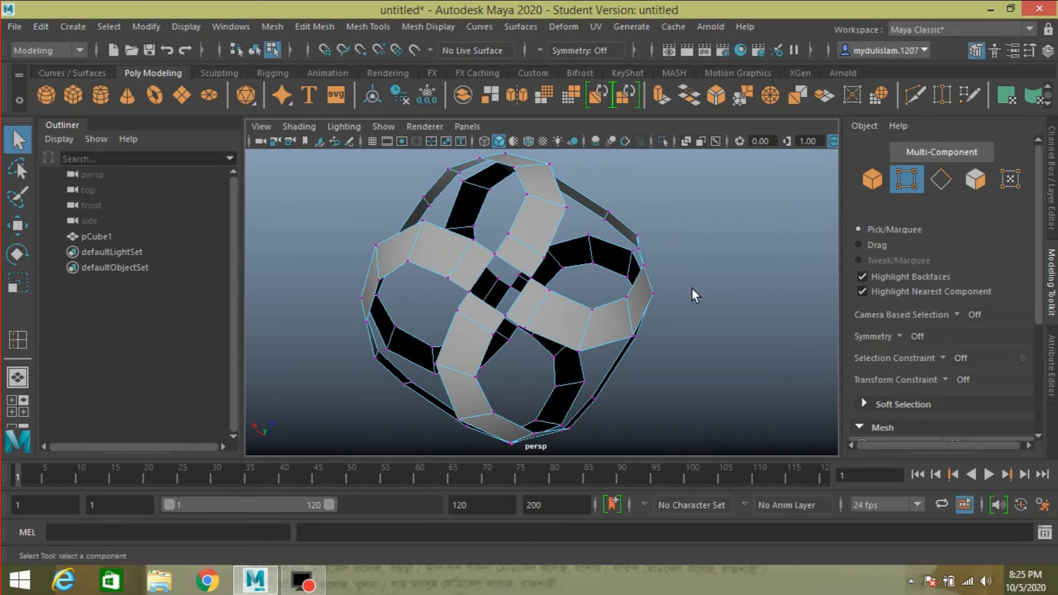
scroll(556, 270, up, 3)
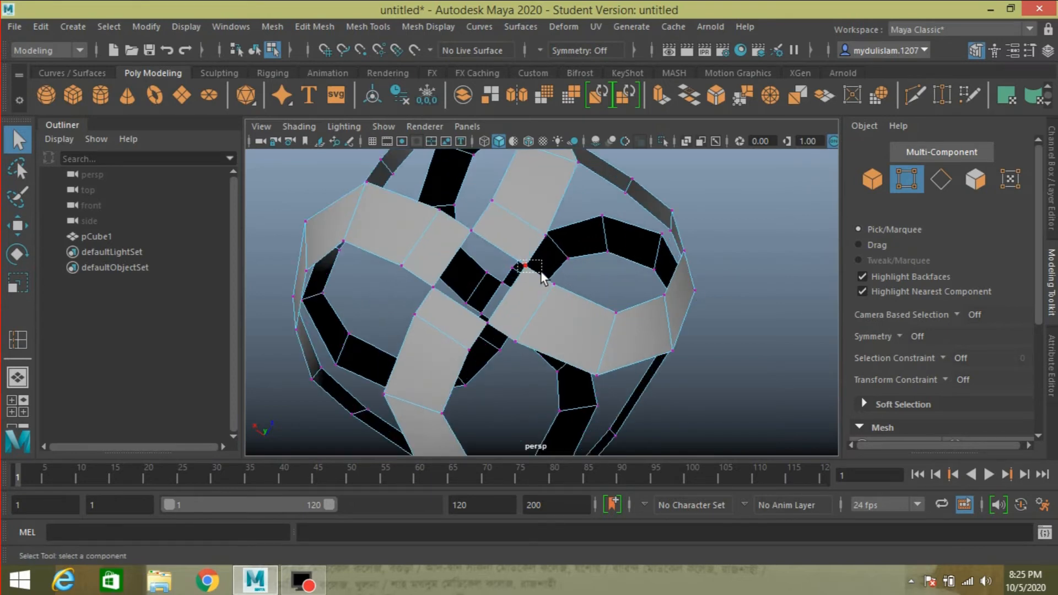
click(541, 270)
alt+drag(581, 275, 582, 261)
click(28, 281)
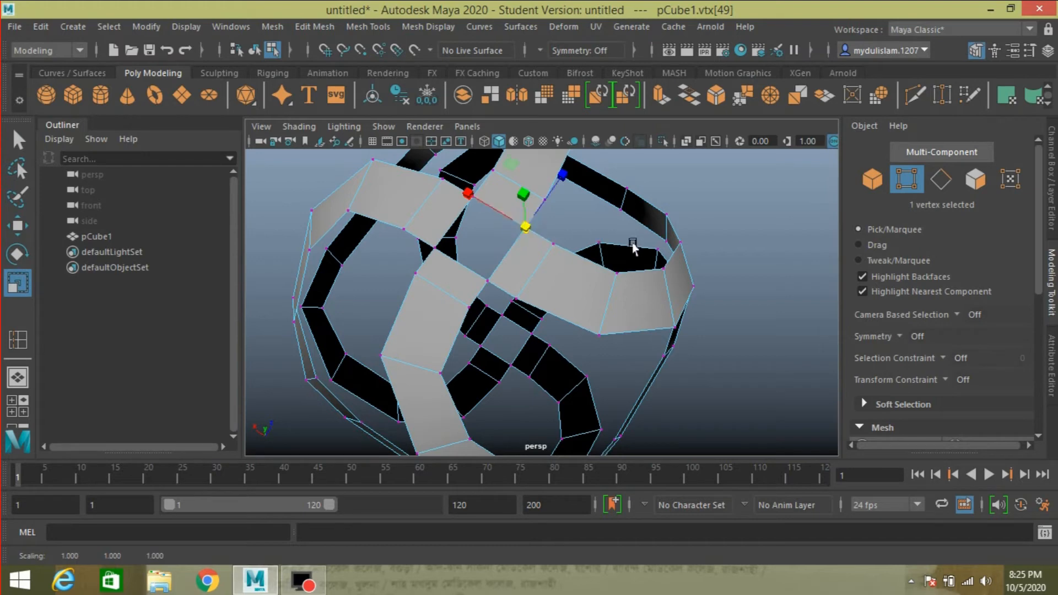
alt+drag(633, 242, 621, 229)
scroll(619, 228, down, 3)
key(ctrl+z)
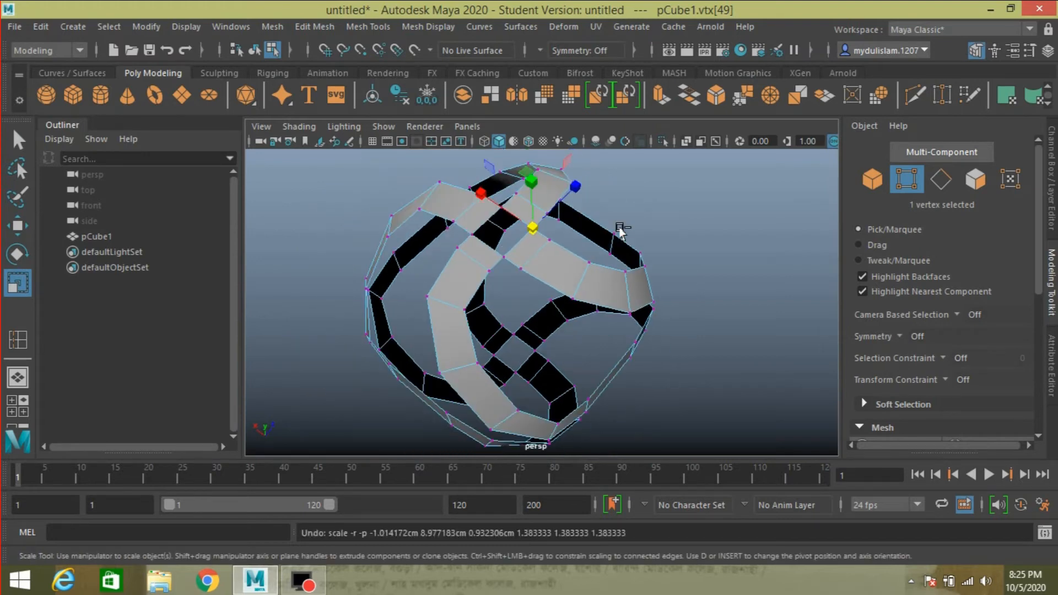
click(18, 140)
- Preview the whole strip object in smoothed display from several angles and return it to unsmoothed display
alt+drag(534, 251, 627, 268)
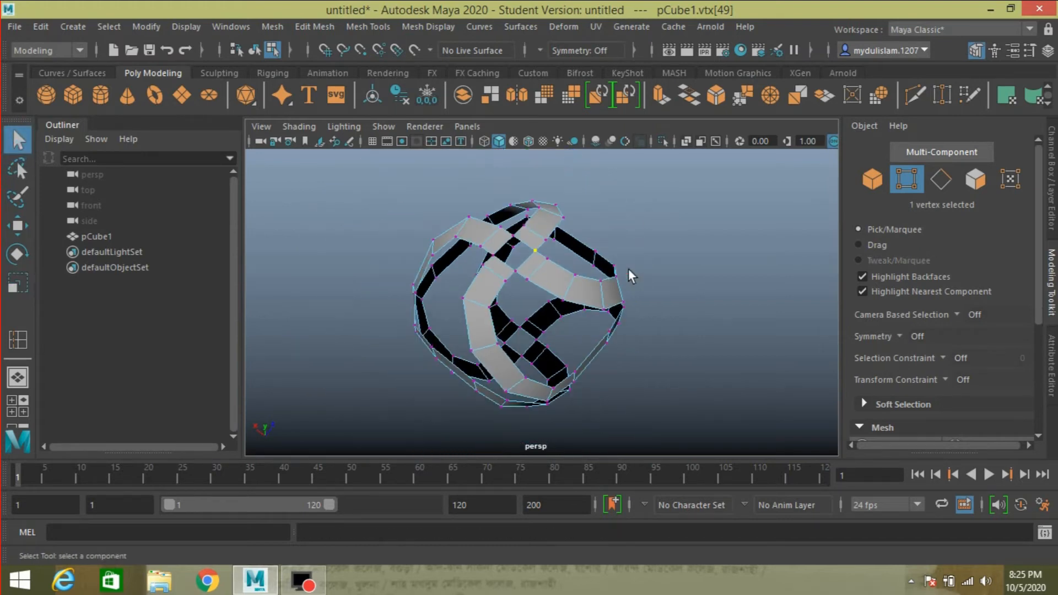
alt+drag(661, 299, 736, 272)
alt+drag(595, 319, 645, 371)
scroll(638, 354, up, 3)
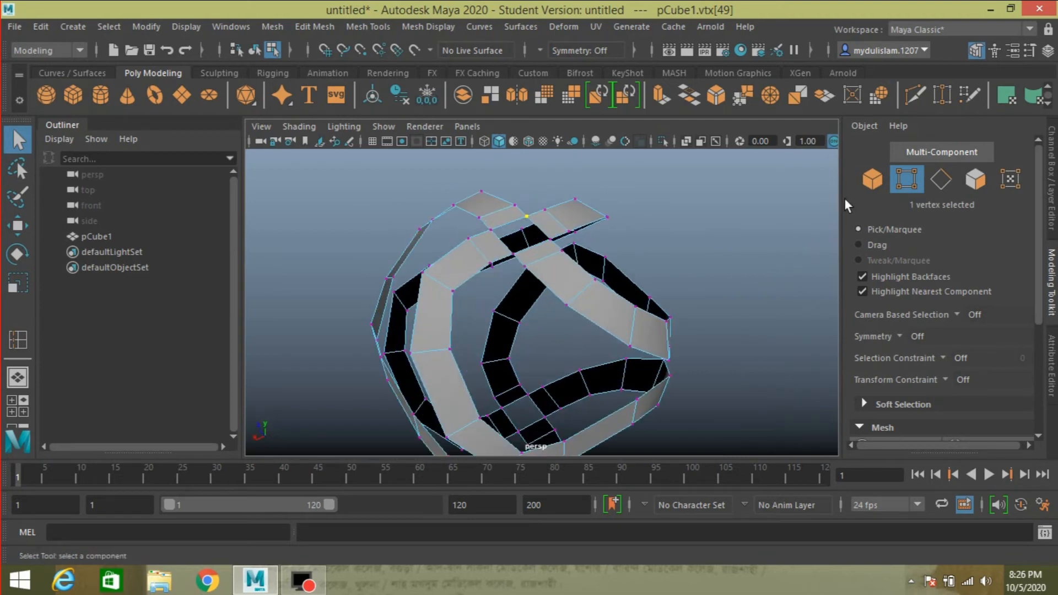
click(869, 179)
scroll(678, 273, down, 3)
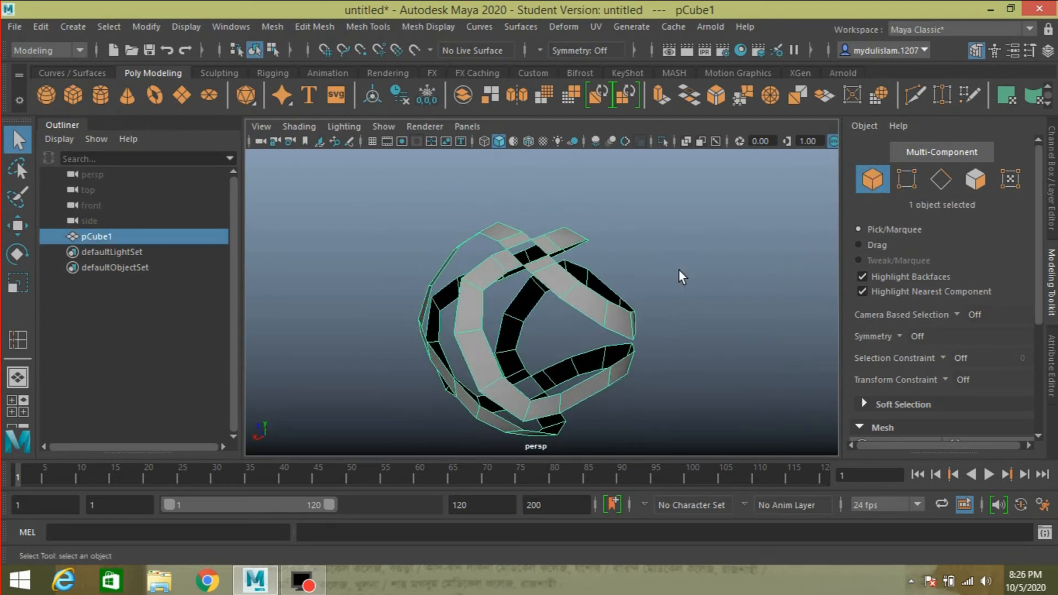
key(3)
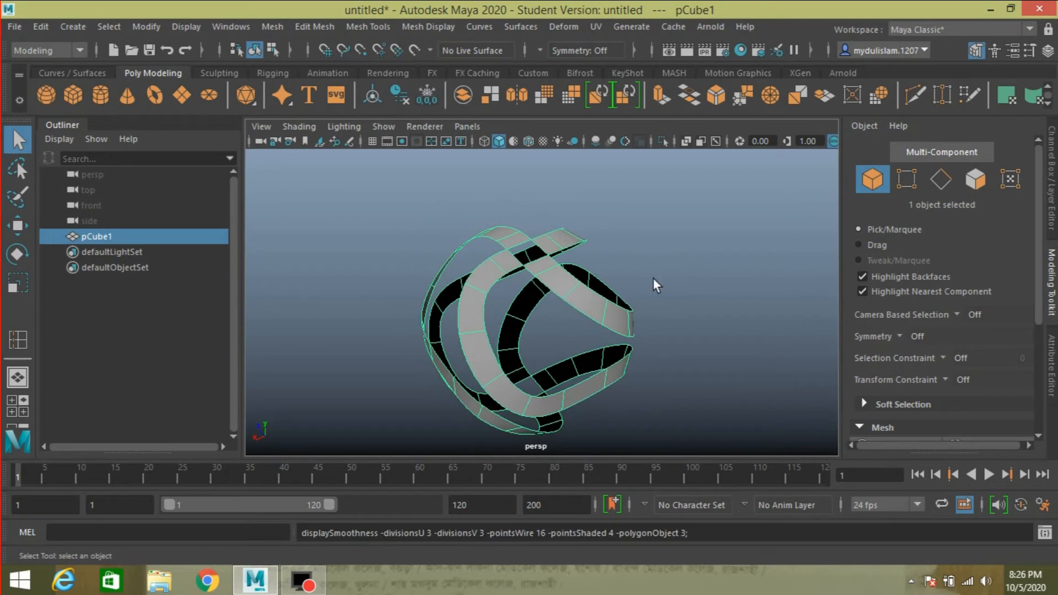
alt+drag(653, 277, 617, 300)
scroll(655, 293, up, 3)
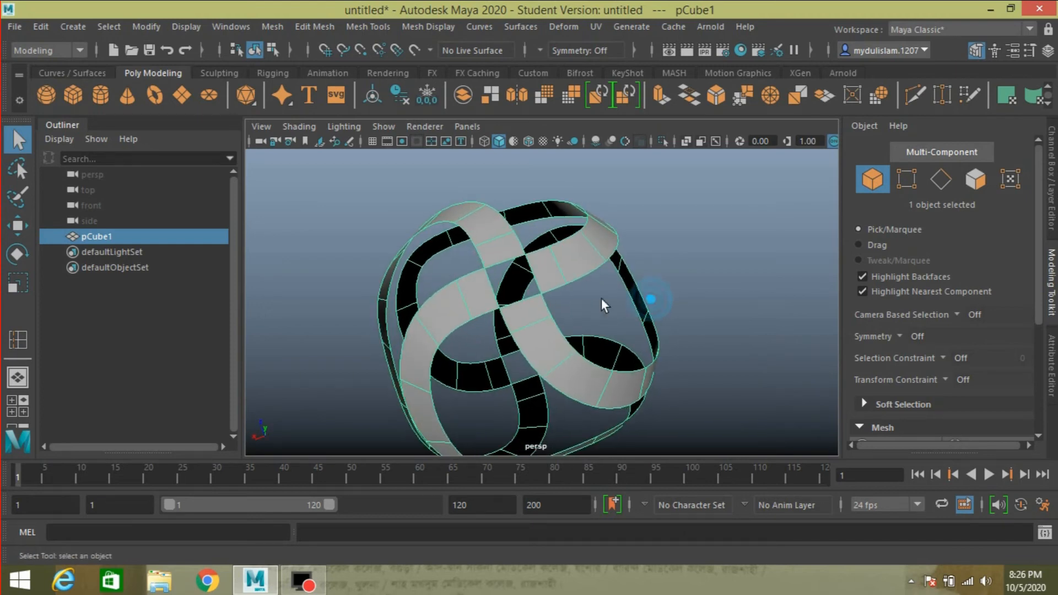
alt+drag(521, 276, 597, 274)
key(1)
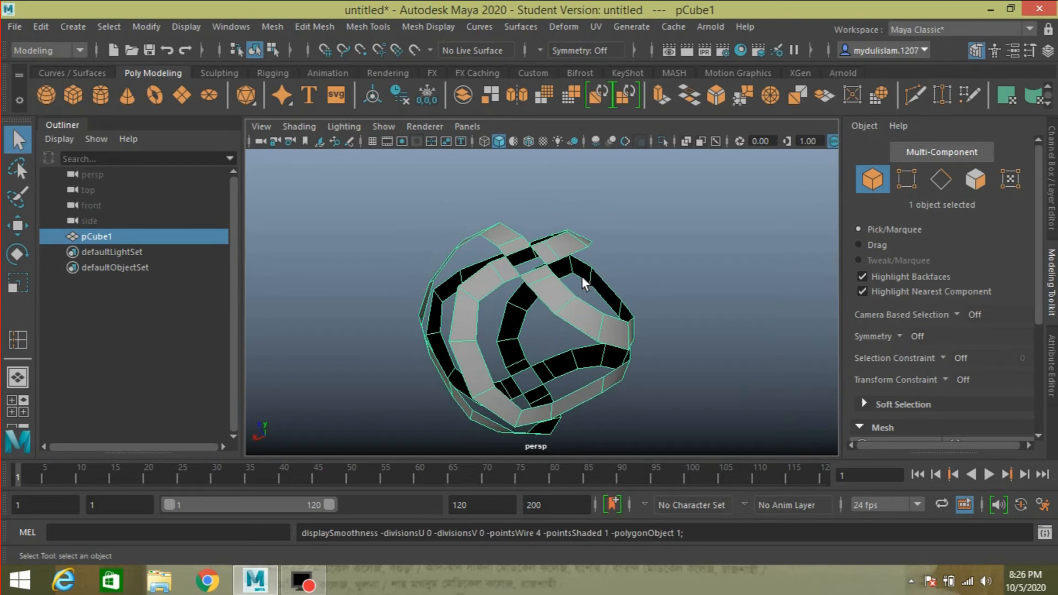
alt+drag(597, 278, 554, 303)
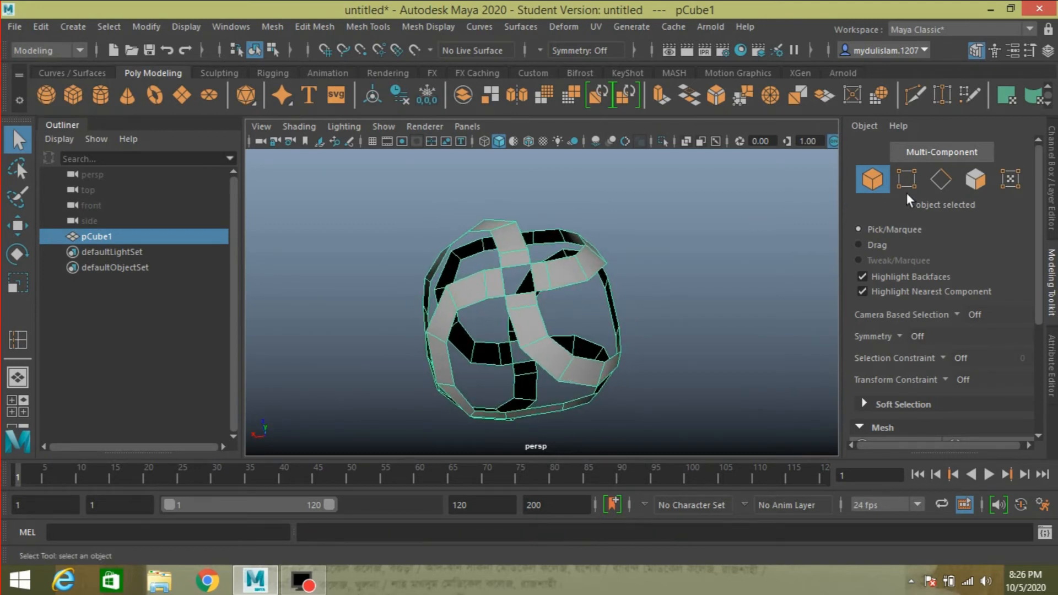
- Delete the four strip faces bordering each of the two open crossings to widen the gaps between strip ends
click(975, 179)
click(545, 278)
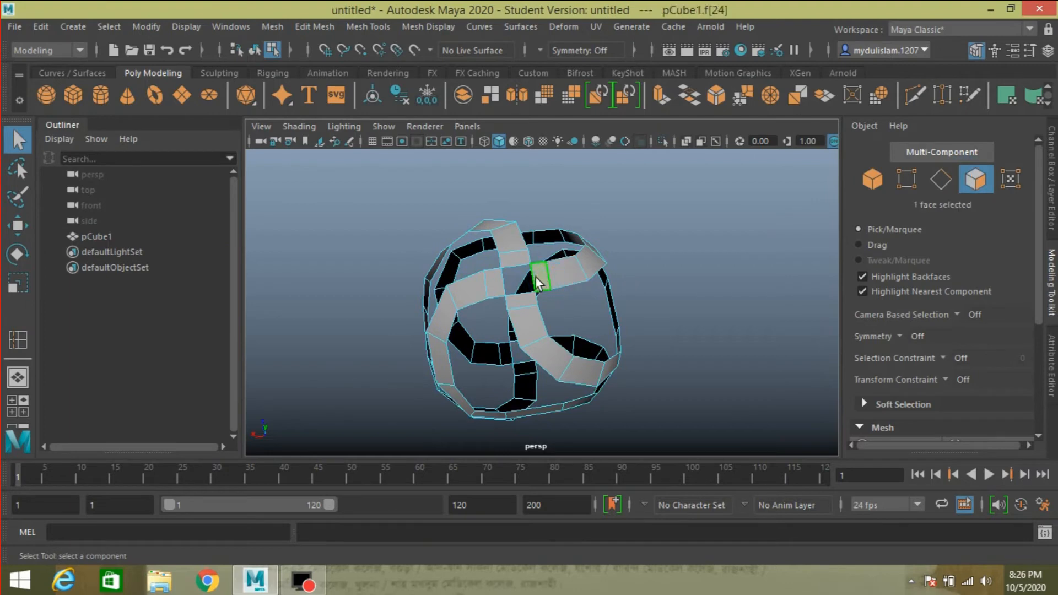
shift+click(507, 259)
shift+click(494, 275)
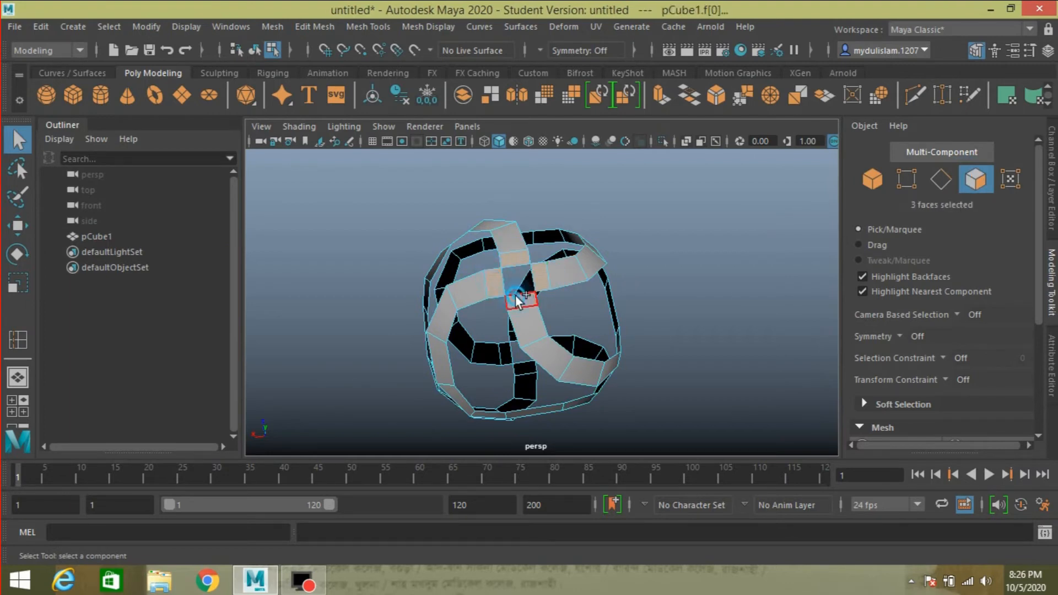
alt+drag(667, 325, 627, 259)
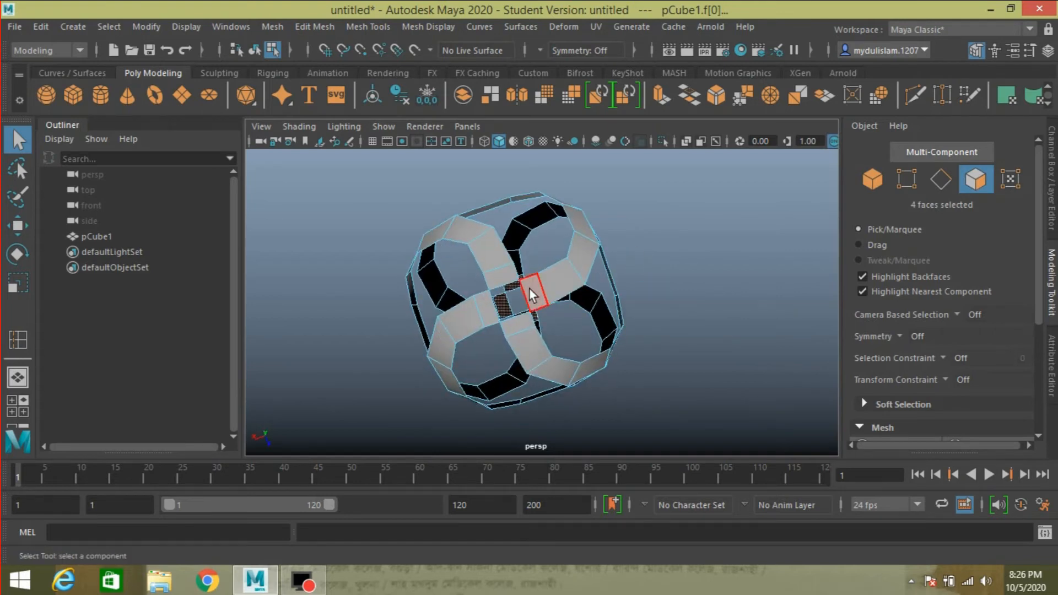
shift+click(530, 292)
shift+click(498, 305)
key(Delete)
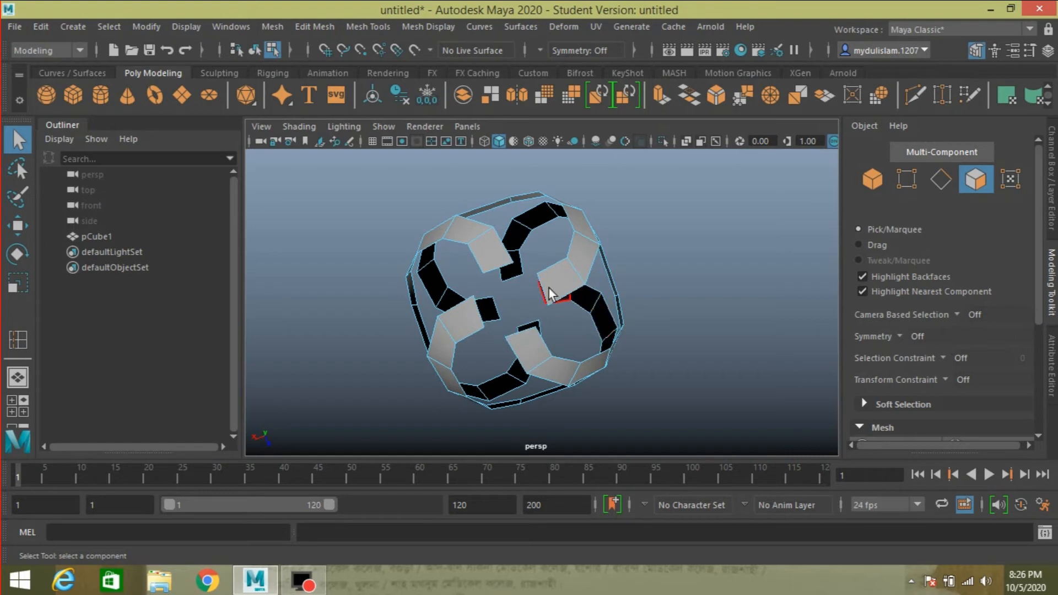
- Extrude the eight open end edges of the strips around the two opposite crossings
click(941, 179)
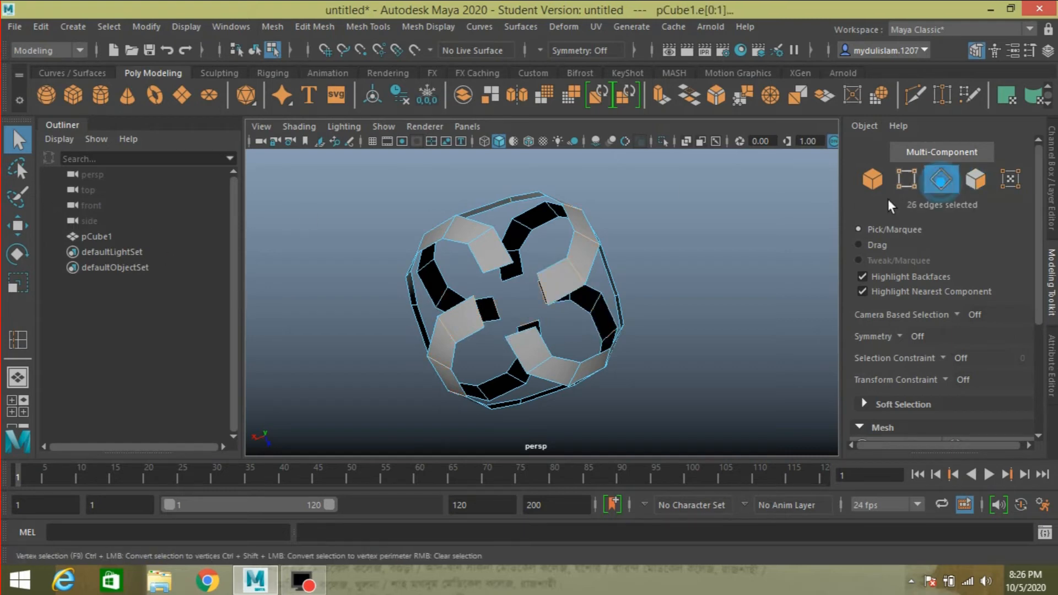
click(726, 240)
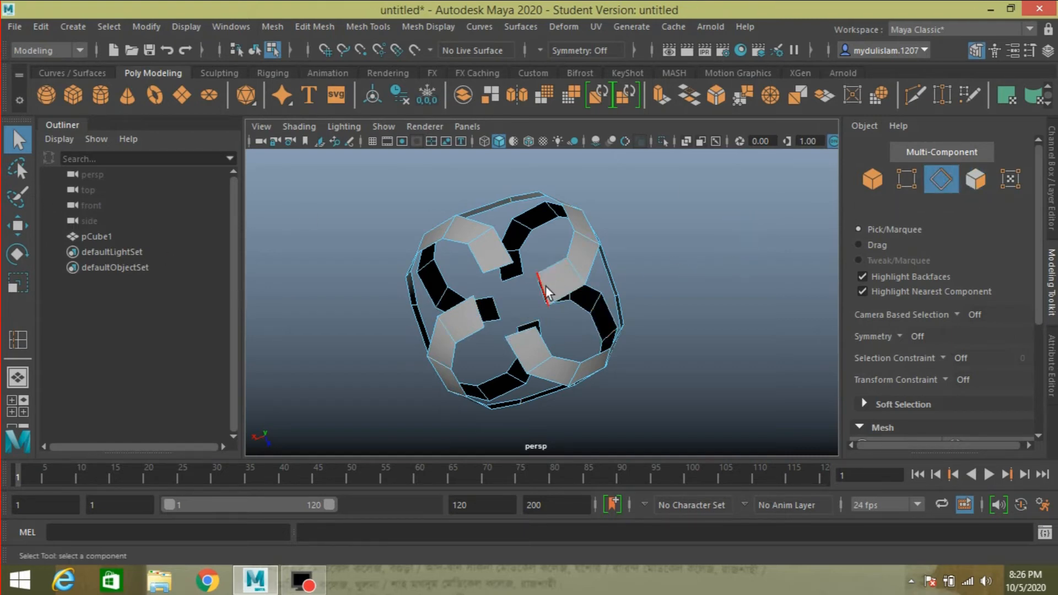
click(540, 287)
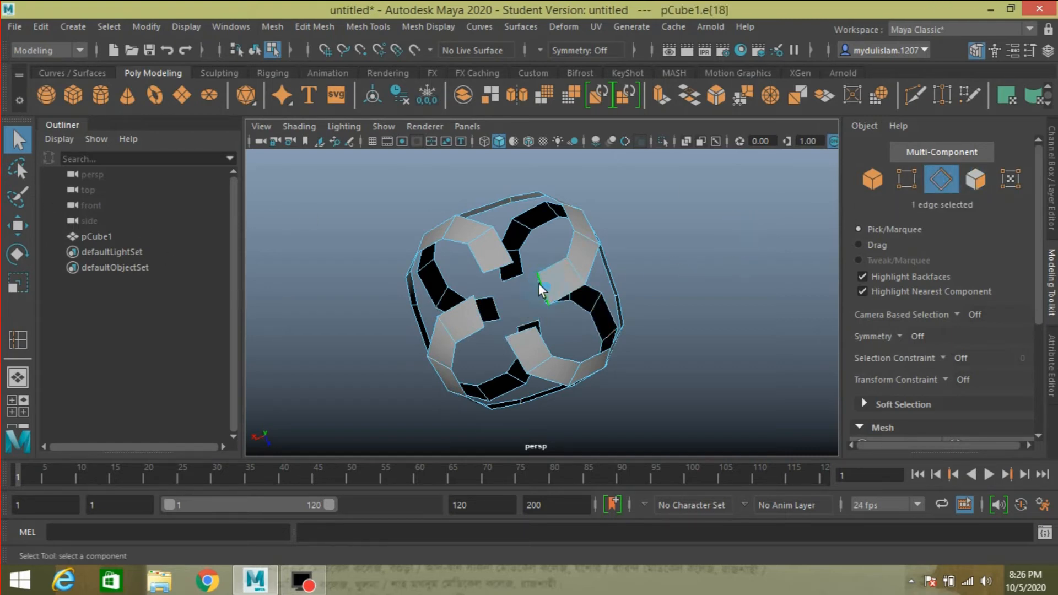
shift+click(496, 266)
shift+click(484, 308)
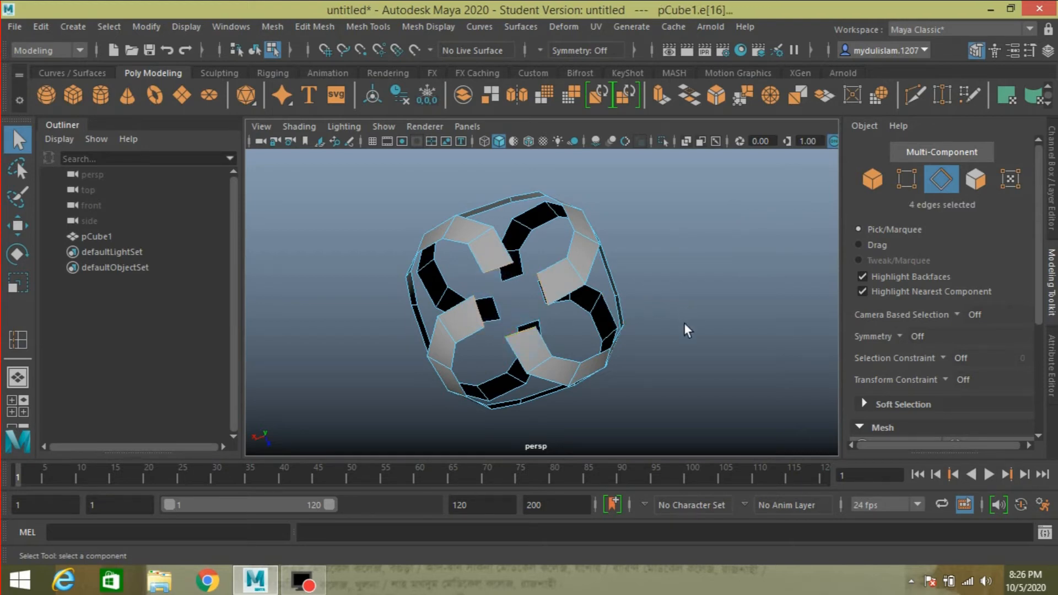
alt+drag(683, 322, 647, 172)
alt+drag(688, 281, 667, 190)
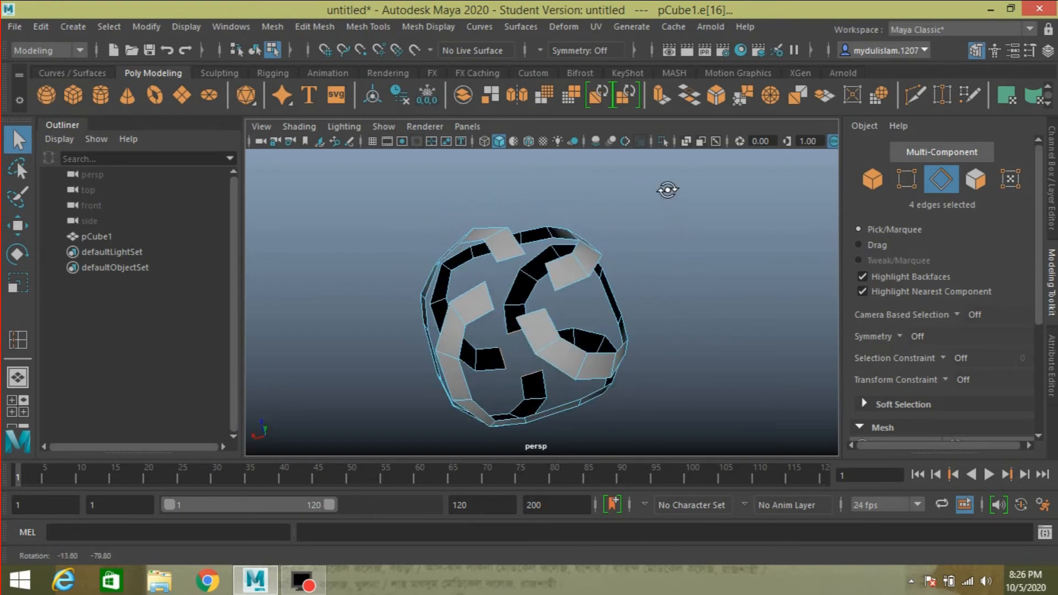
shift+click(514, 256)
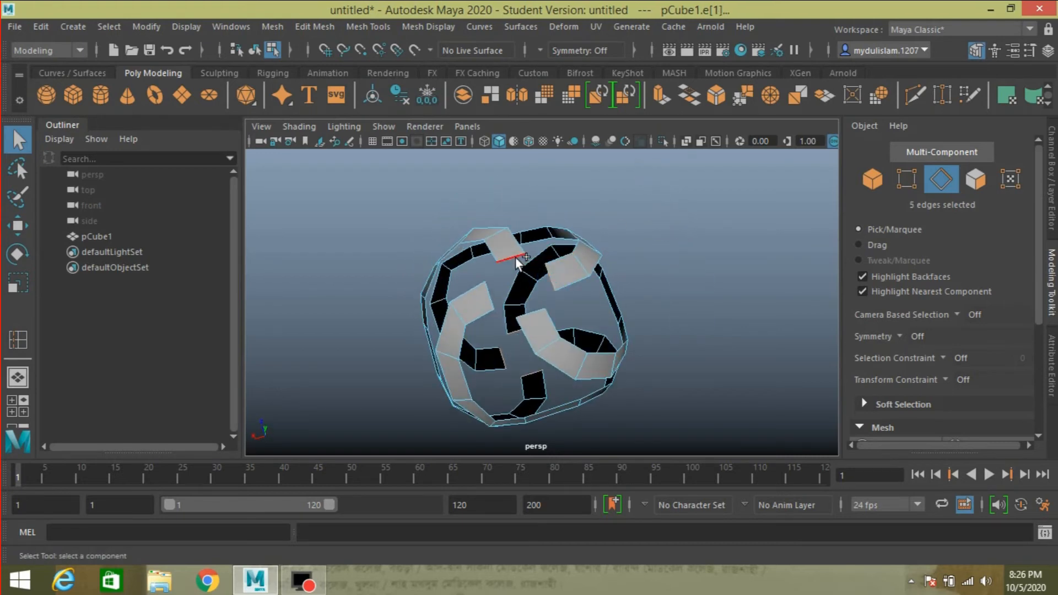
shift+click(524, 320)
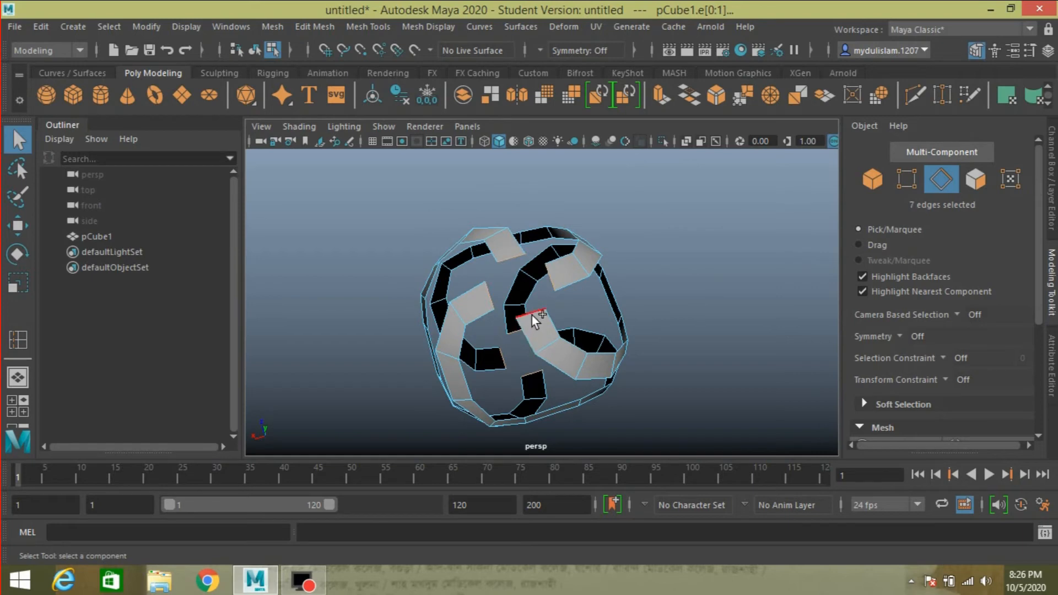
shift+click(531, 315)
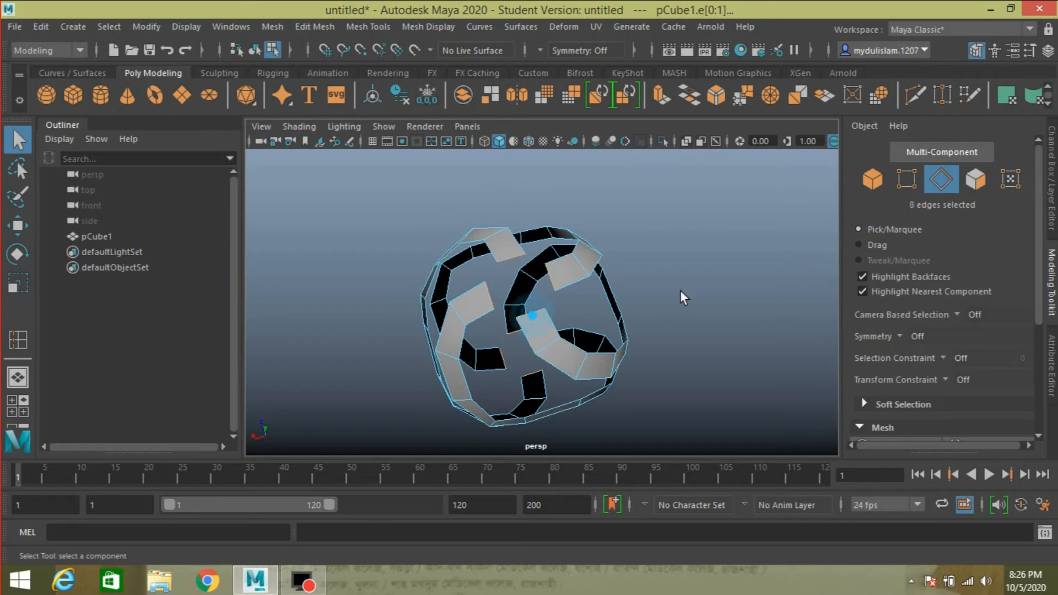
click(656, 99)
- Try offsetting the extruded edges with a Local Translate Z of 0.4, and undo the offset
click(720, 333)
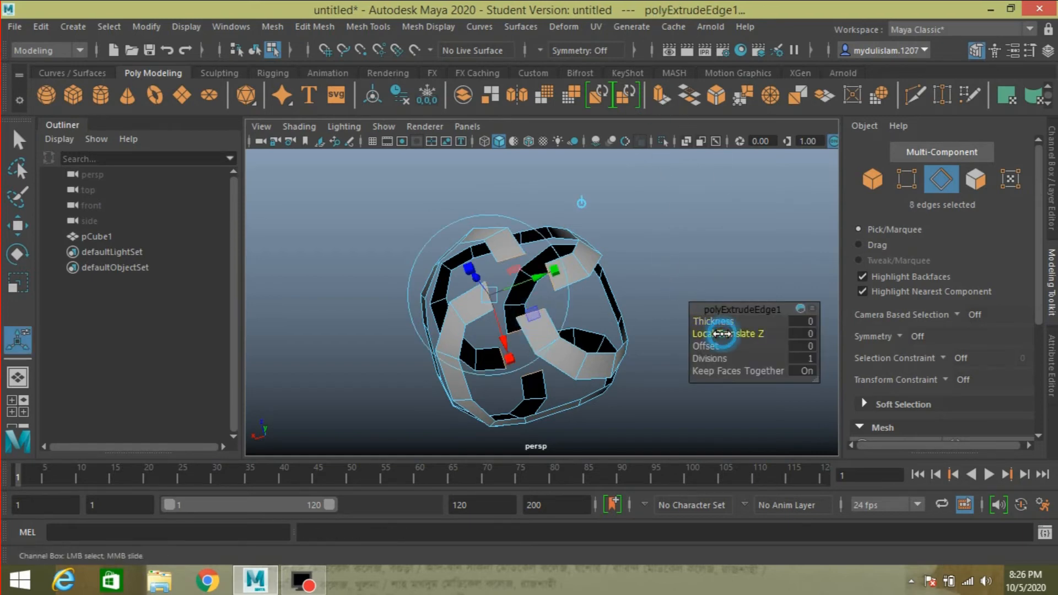
drag(722, 333, 725, 333)
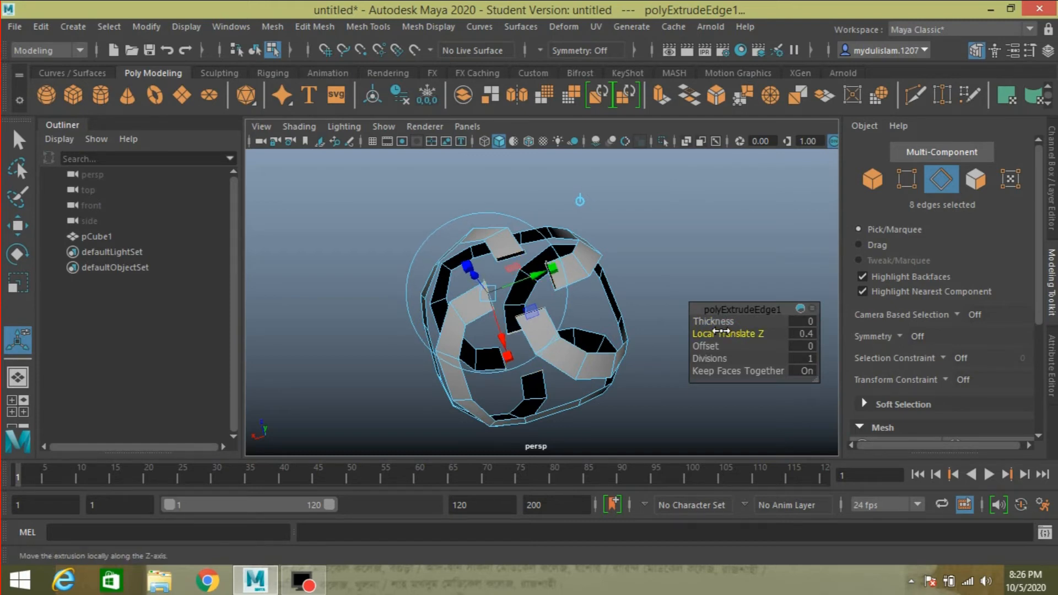
key(ctrl+z)
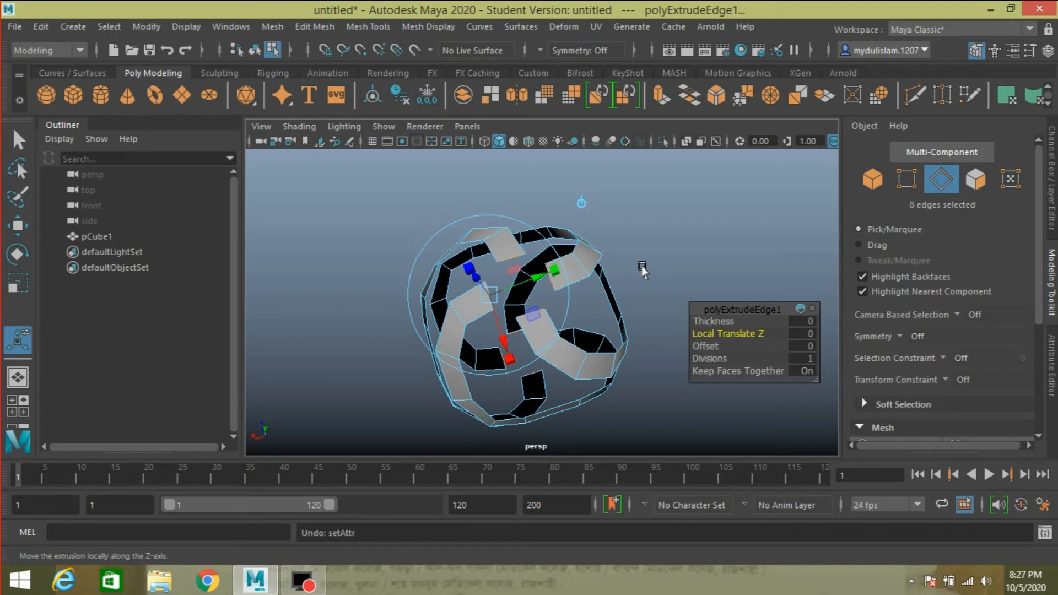
- Extend the extruded edges a short distance into the crossing gaps, and undo the last uniform scaling of them
alt+drag(643, 270, 651, 242)
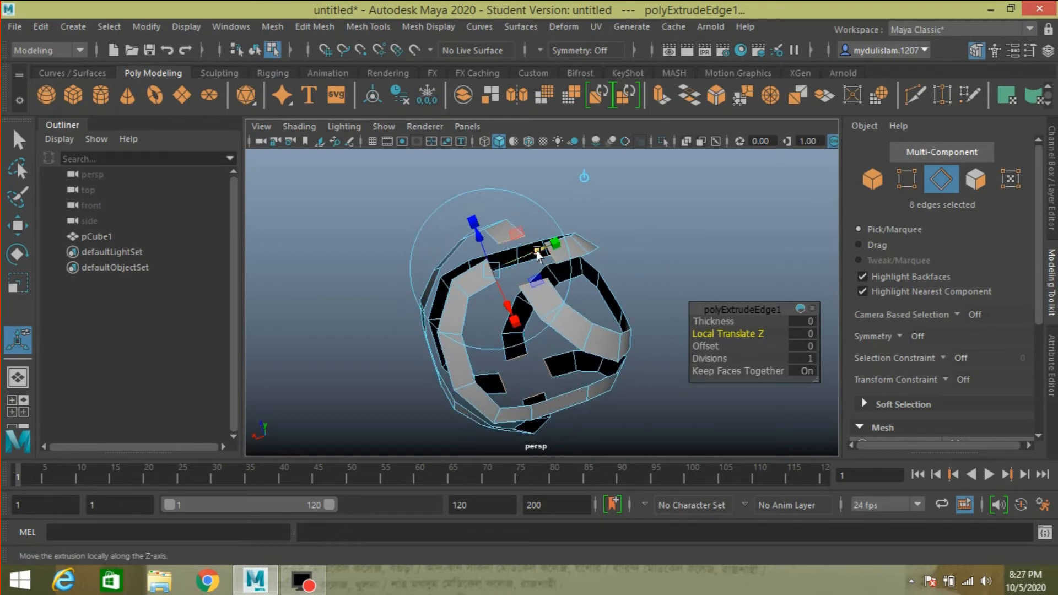
mouse_move(538, 255)
alt+mouse_down()
mouse_move(677, 242)
mouse_move(628, 265)
mouse_move(643, 233)
mouse_move(637, 170)
mouse_move(646, 286)
mouse_move(631, 195)
mouse_move(633, 308)
mouse_move(656, 361)
mouse_move(644, 392)
alt+mouse_up()
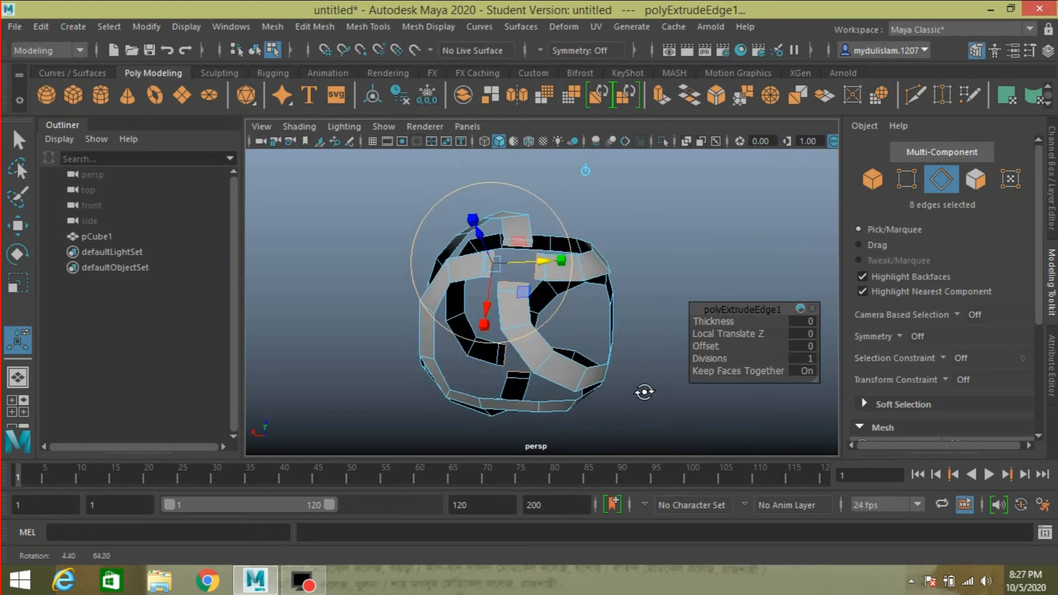
click(16, 284)
alt+drag(579, 328, 666, 309)
drag(520, 331, 519, 332)
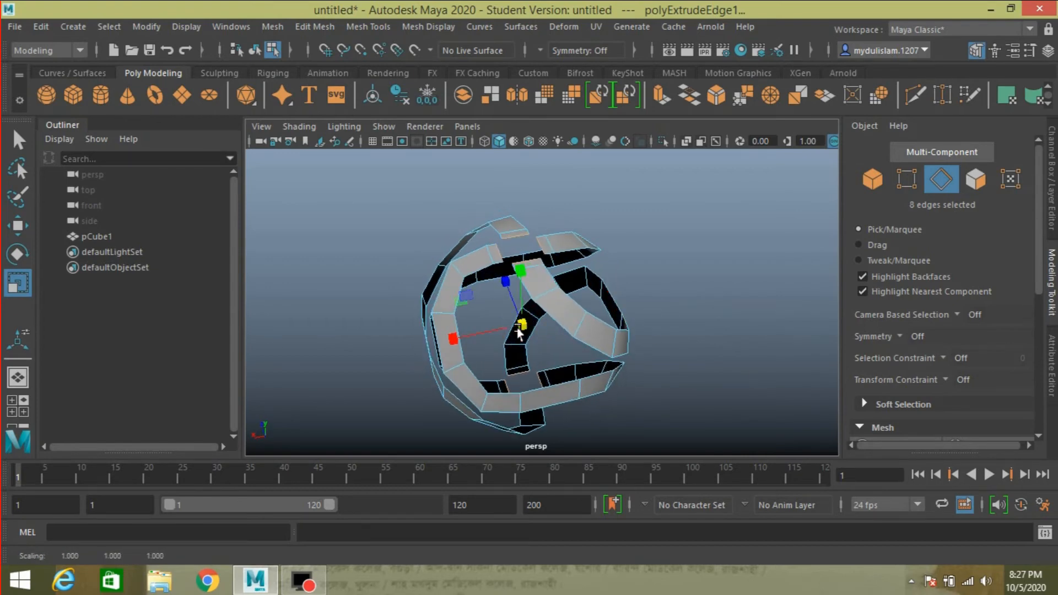
key(ctrl+z)
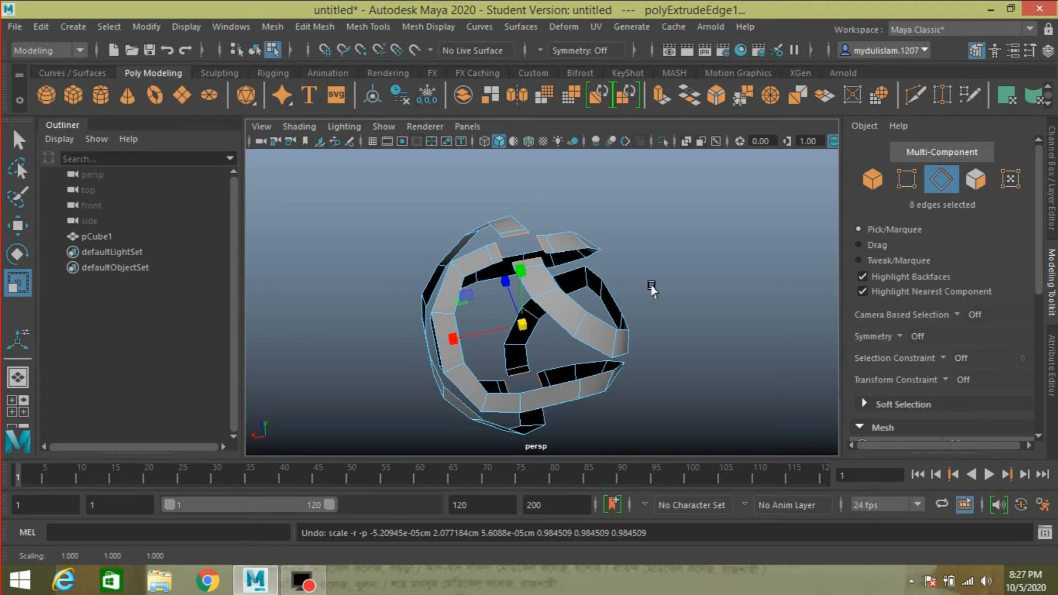
alt+drag(651, 289, 619, 330)
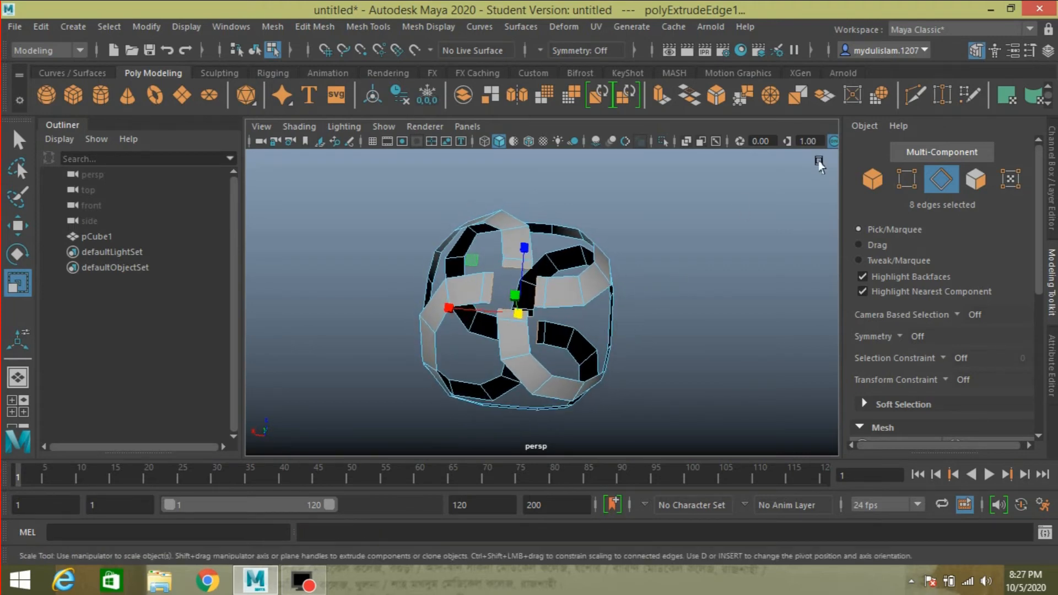
- Bridge the facing side edges of two neighbouring strip ends at the first open crossing
click(862, 181)
alt+drag(704, 253, 276, 255)
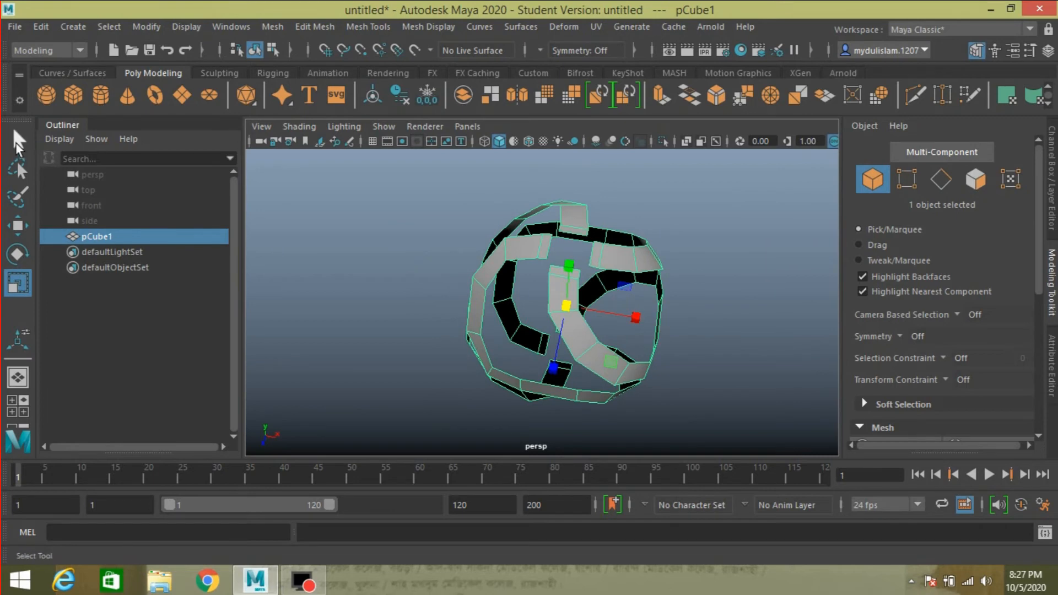
click(18, 141)
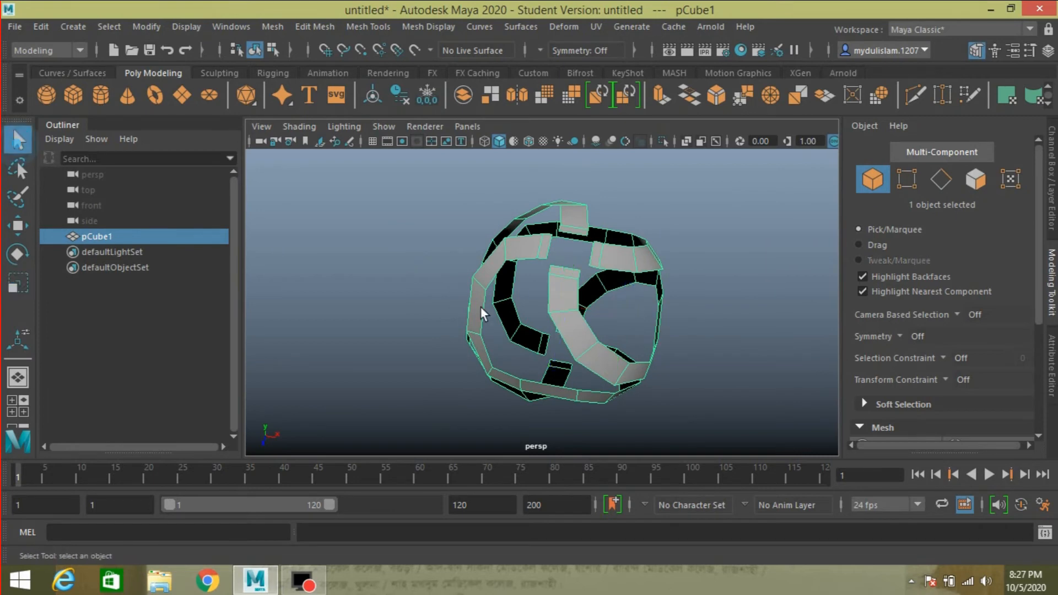
click(939, 178)
click(588, 269)
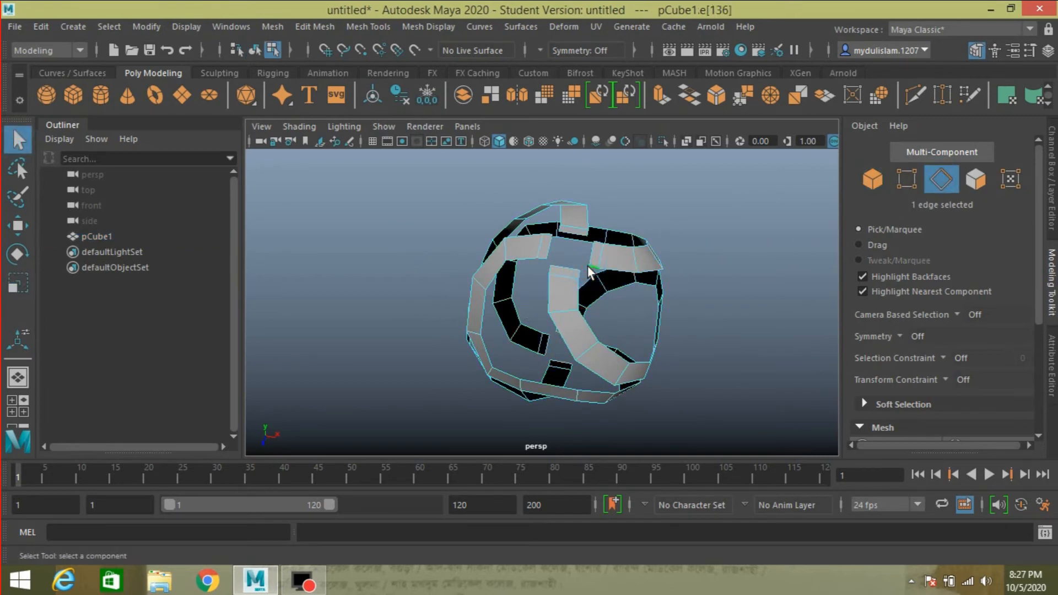
shift+click(577, 273)
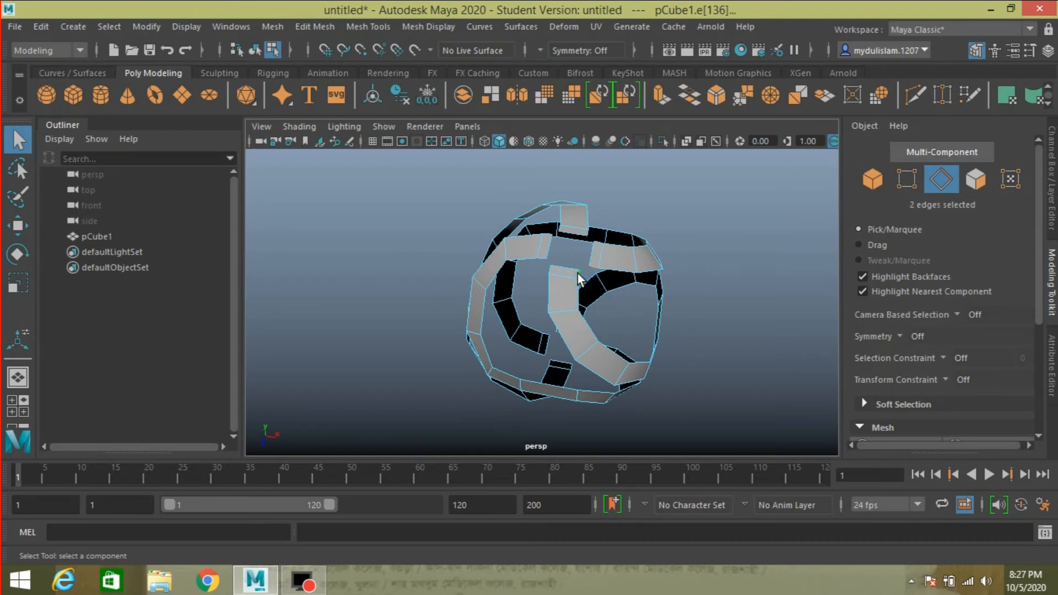
click(315, 26)
click(339, 100)
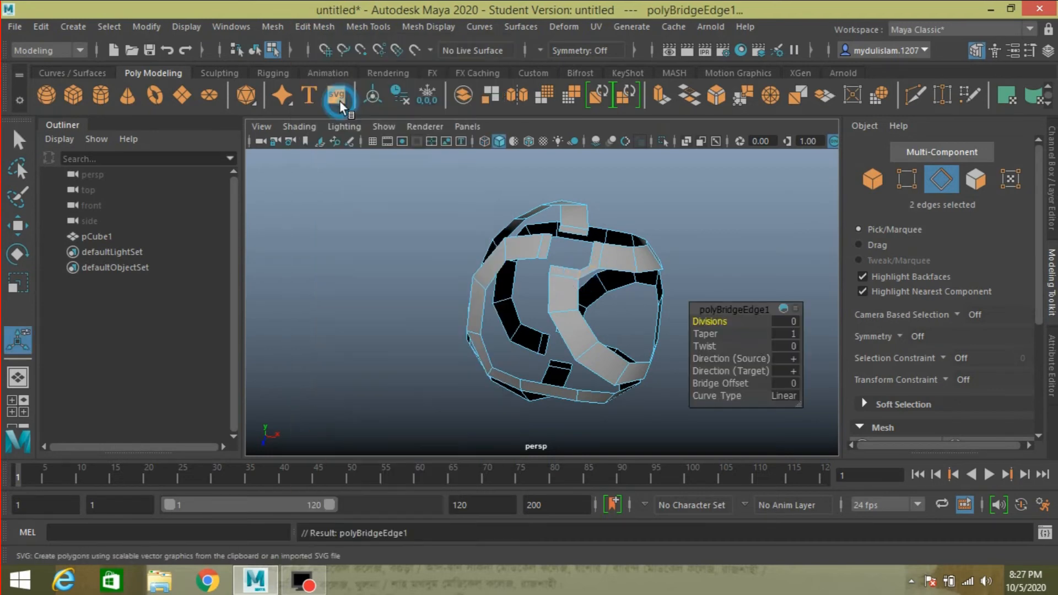
- Bridge the side edges of the three remaining pairs of neighbouring strip ends at the first crossing
click(535, 260)
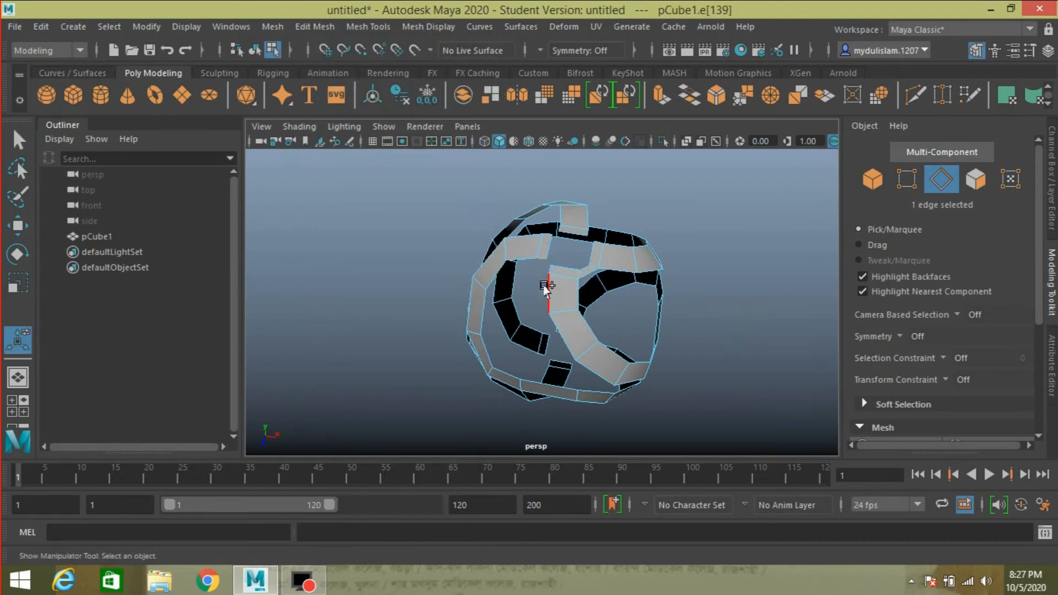
click(546, 269)
key(g)
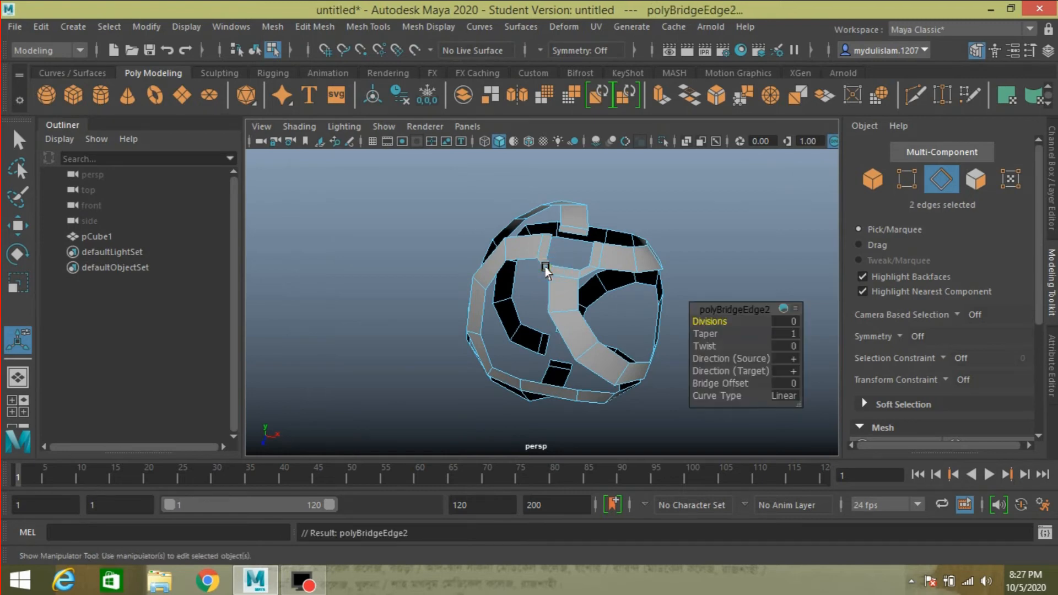
alt+drag(681, 254, 550, 290)
click(551, 283)
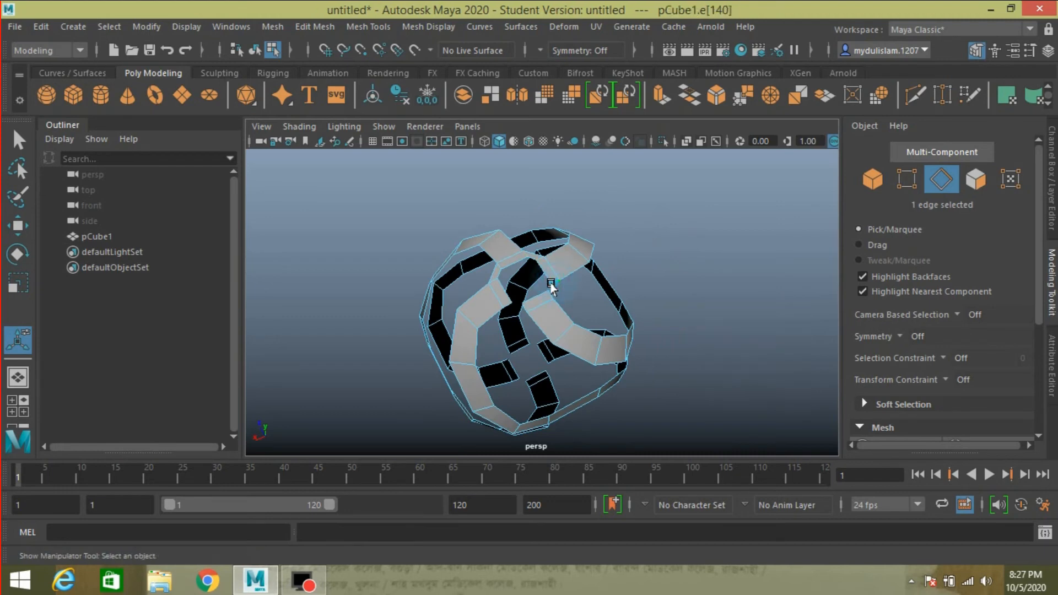
shift+click(551, 295)
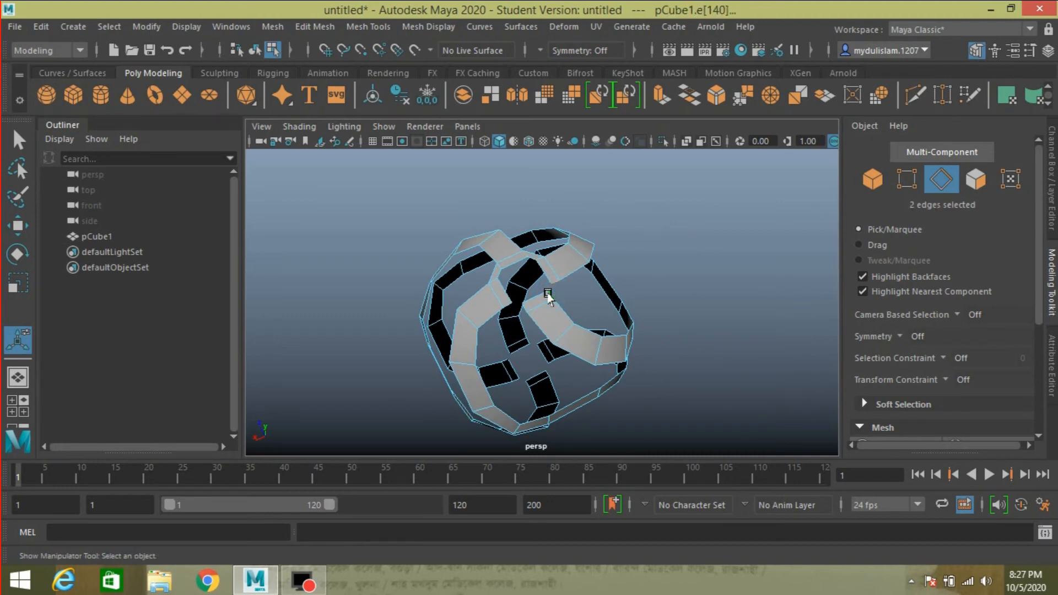
key(g)
click(506, 304)
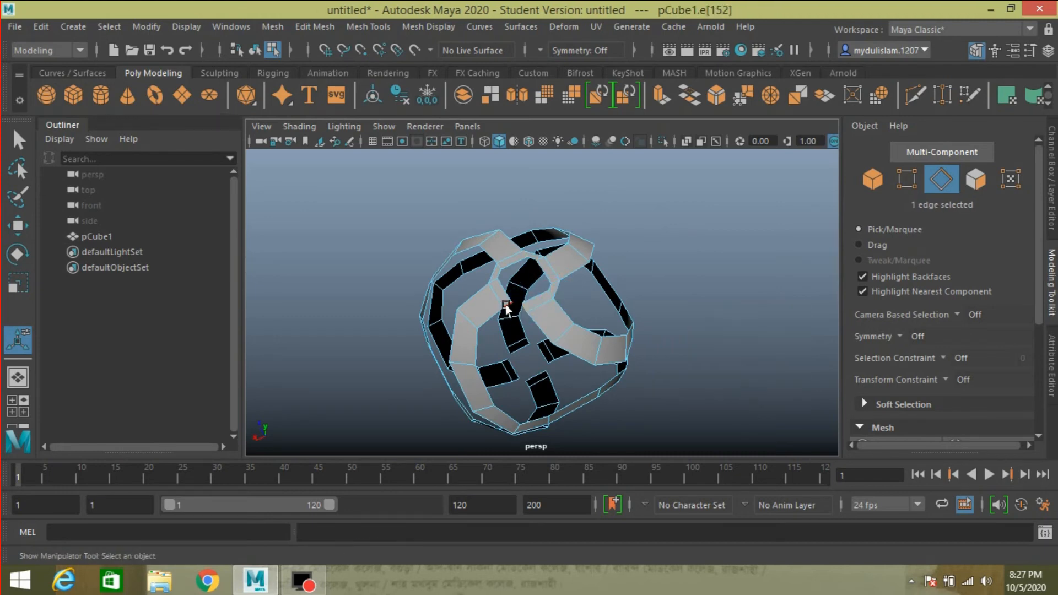
shift+click(625, 307)
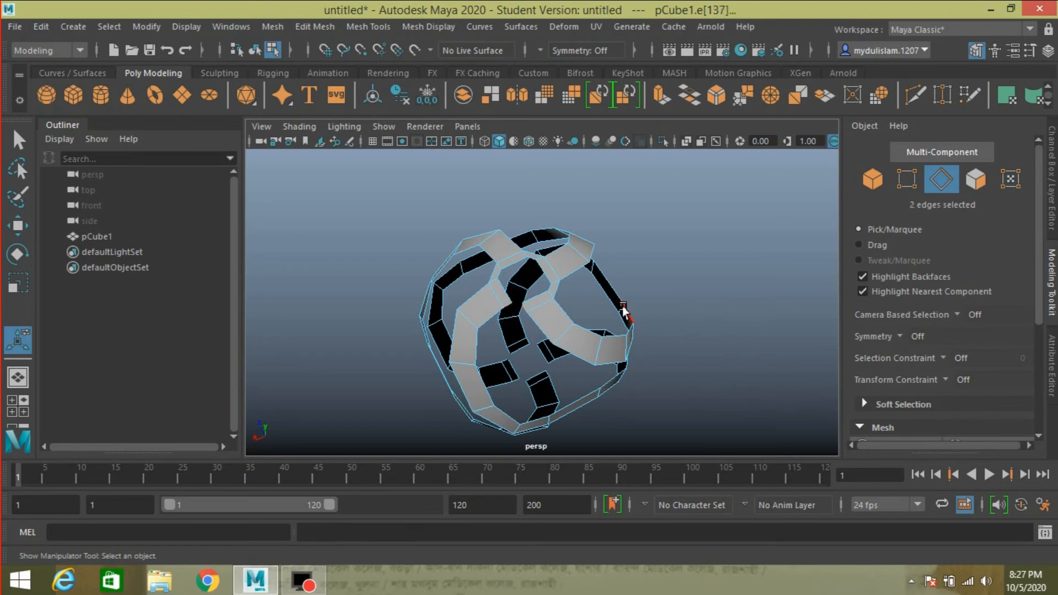
key(g)
- Bridge the side edges of two pairs of neighbouring strip ends at the opposite crossing
alt+drag(661, 294, 491, 300)
click(531, 248)
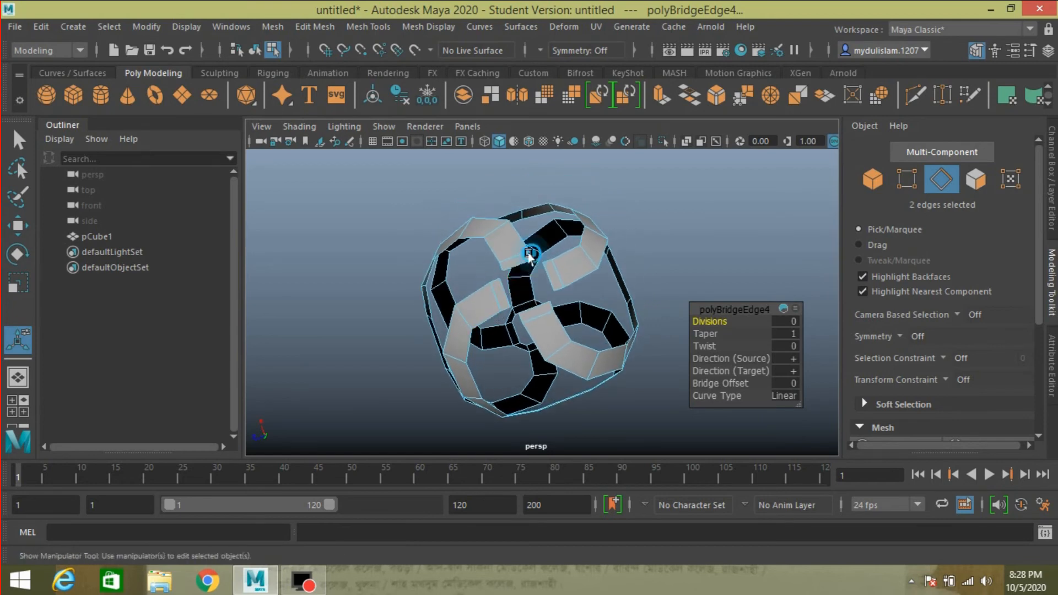
click(18, 144)
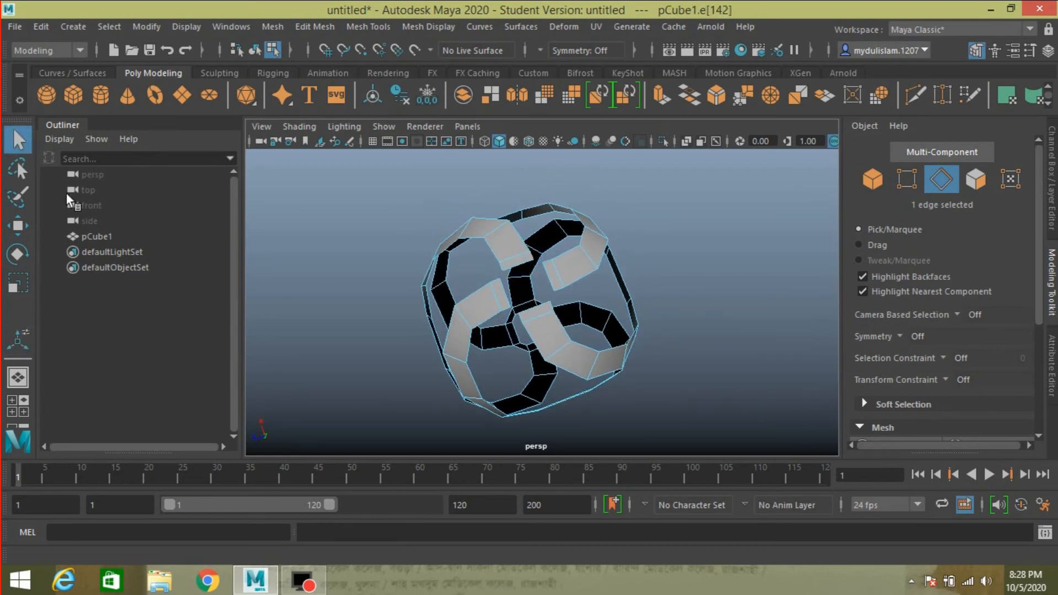
shift+click(547, 261)
key(g)
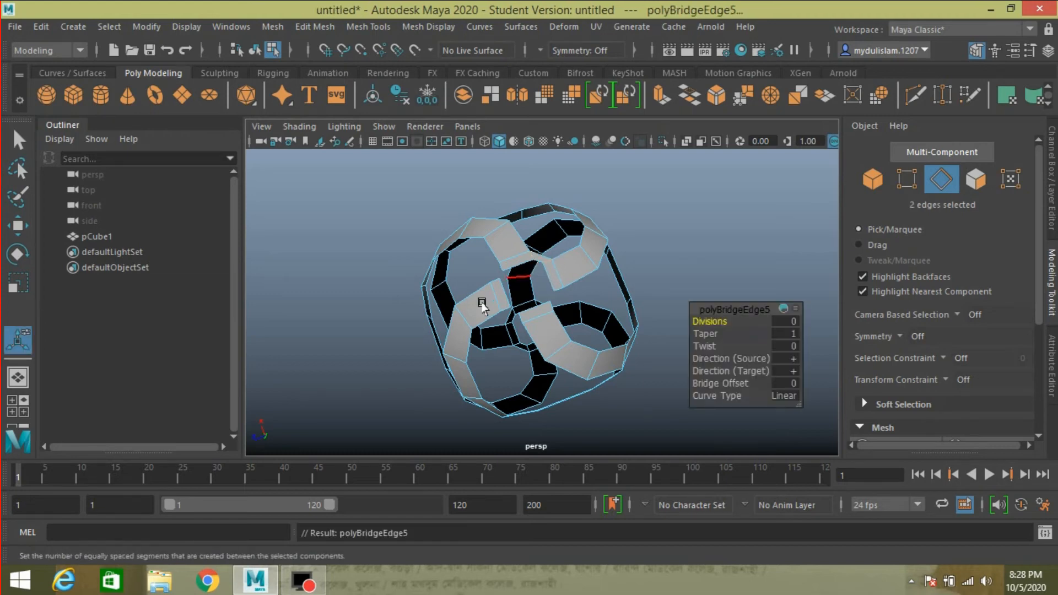
click(496, 269)
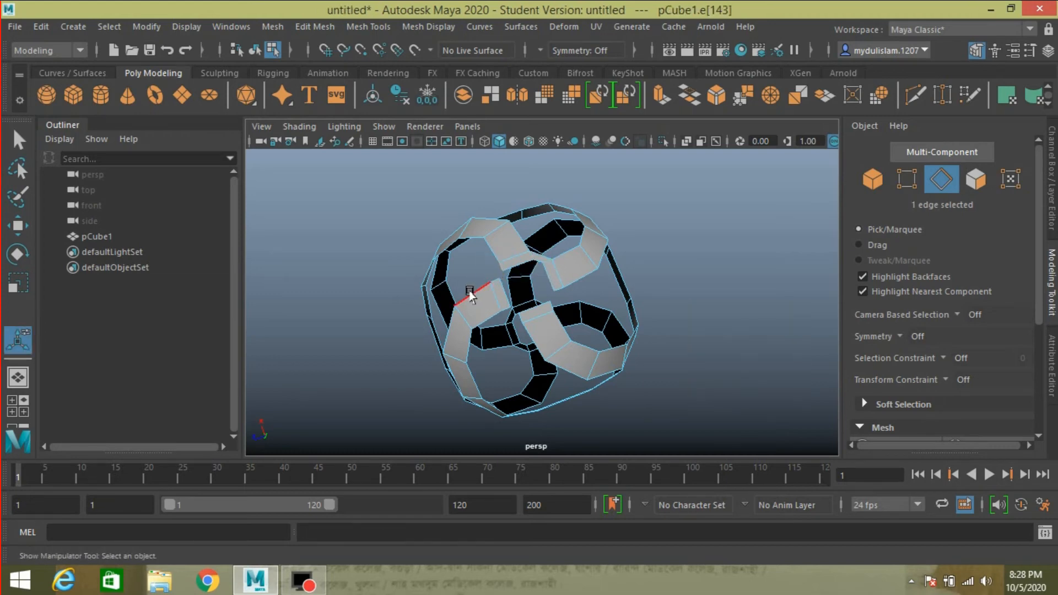
shift+click(495, 278)
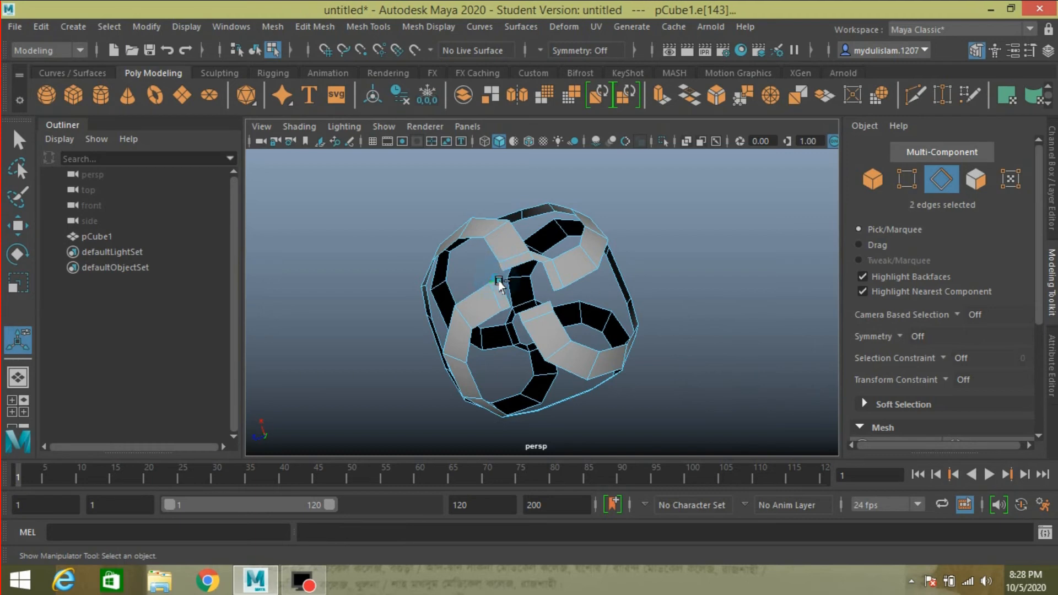
key(g)
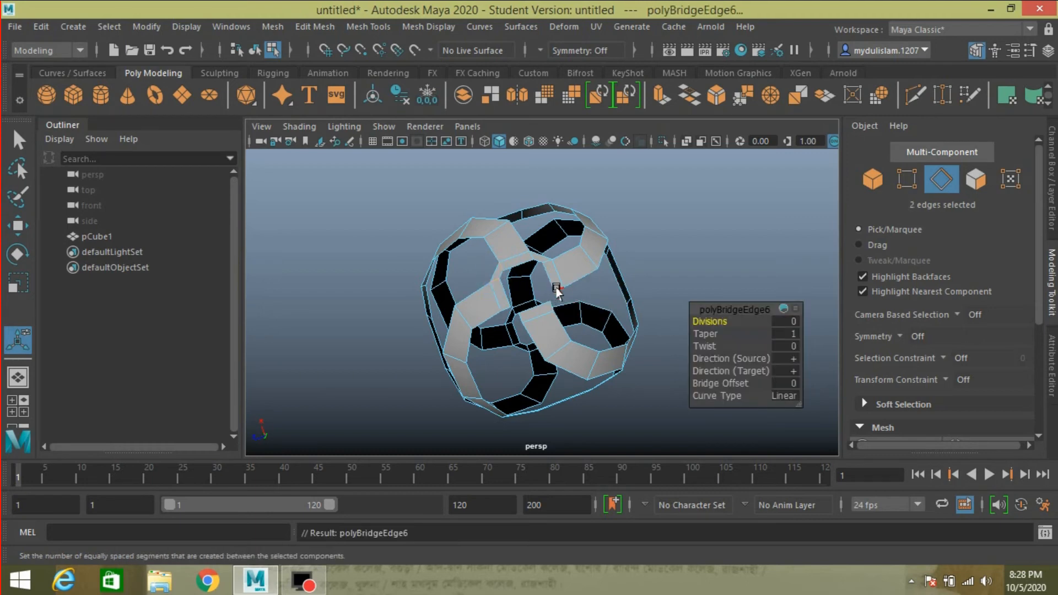
- Bridge the side edges of the last two pairs of neighbouring strip ends at the opposite crossing
click(555, 288)
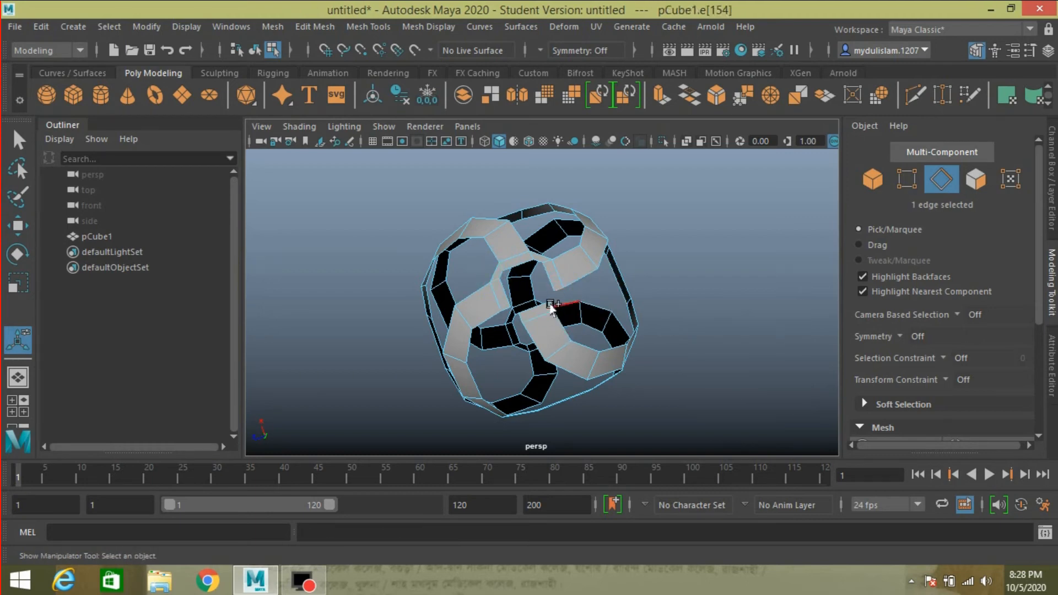
shift+click(625, 291)
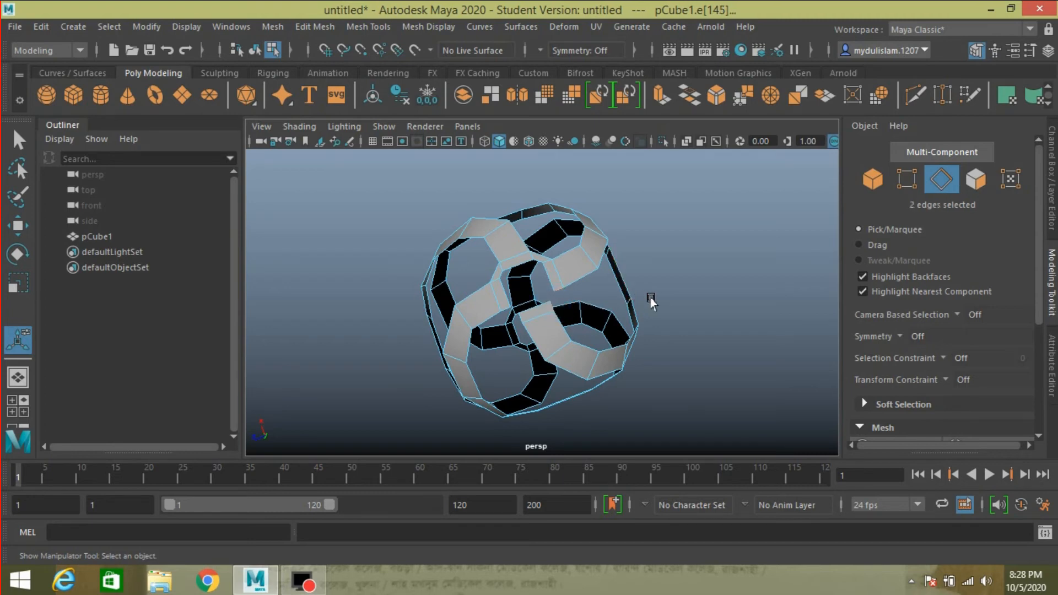
key(g)
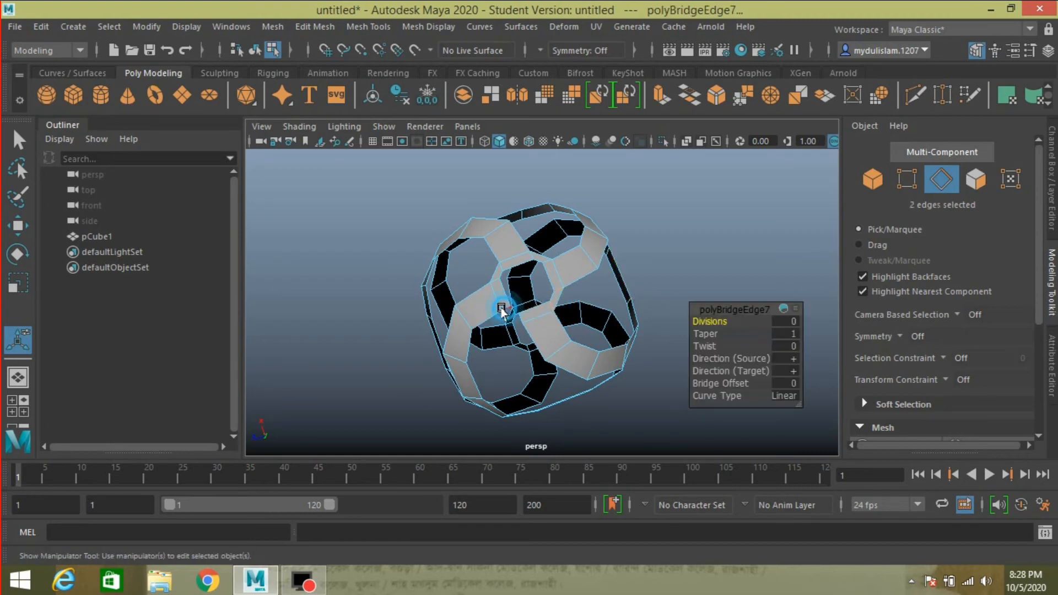
click(501, 308)
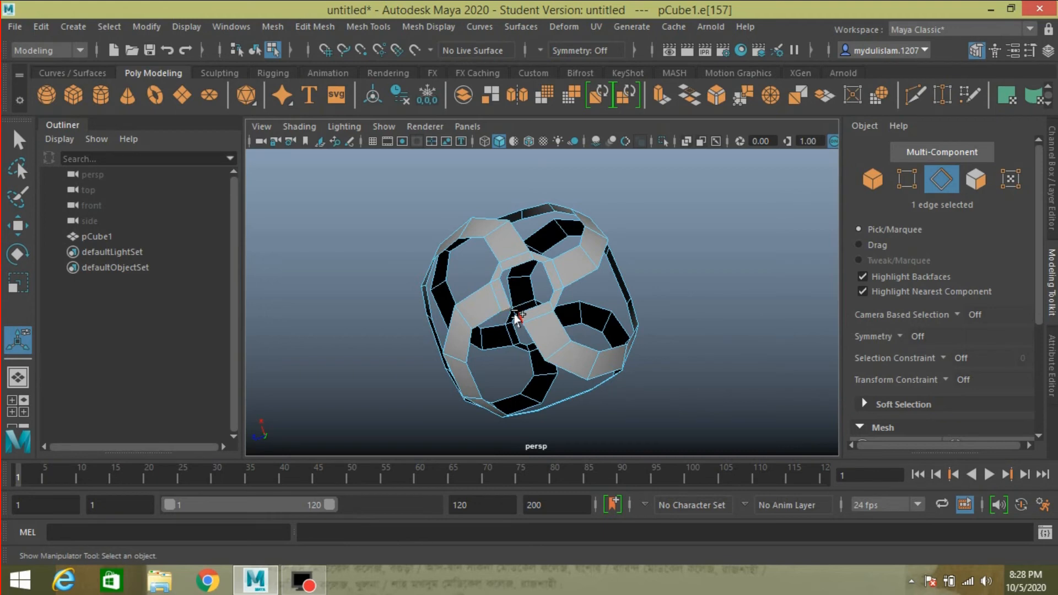
shift+click(570, 310)
key(g)
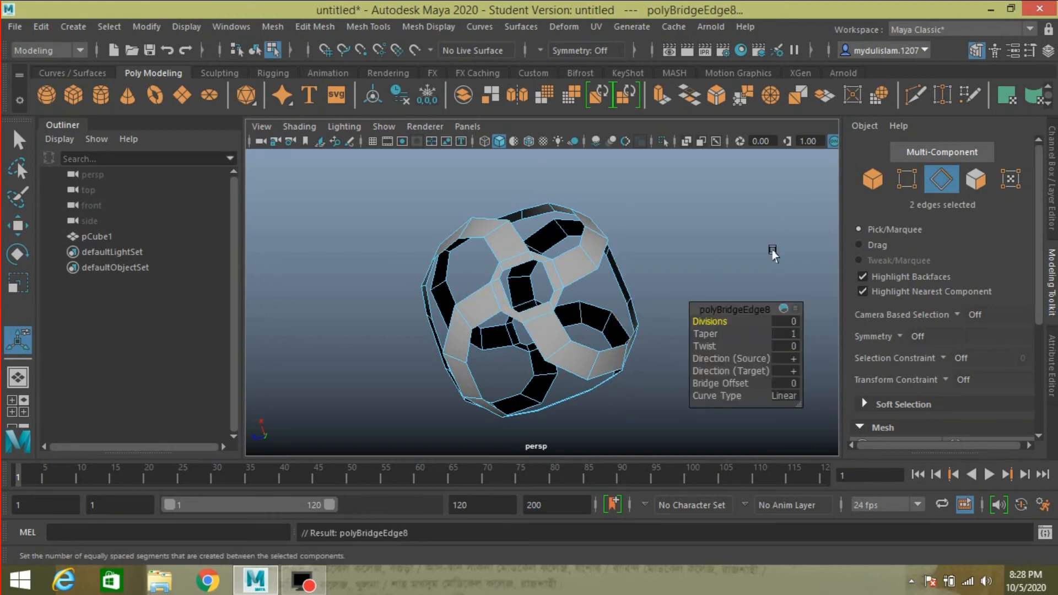
- Return to object selection, show the grid, and raise the band object about 5.3 units above it
click(865, 181)
scroll(666, 283, down, 2)
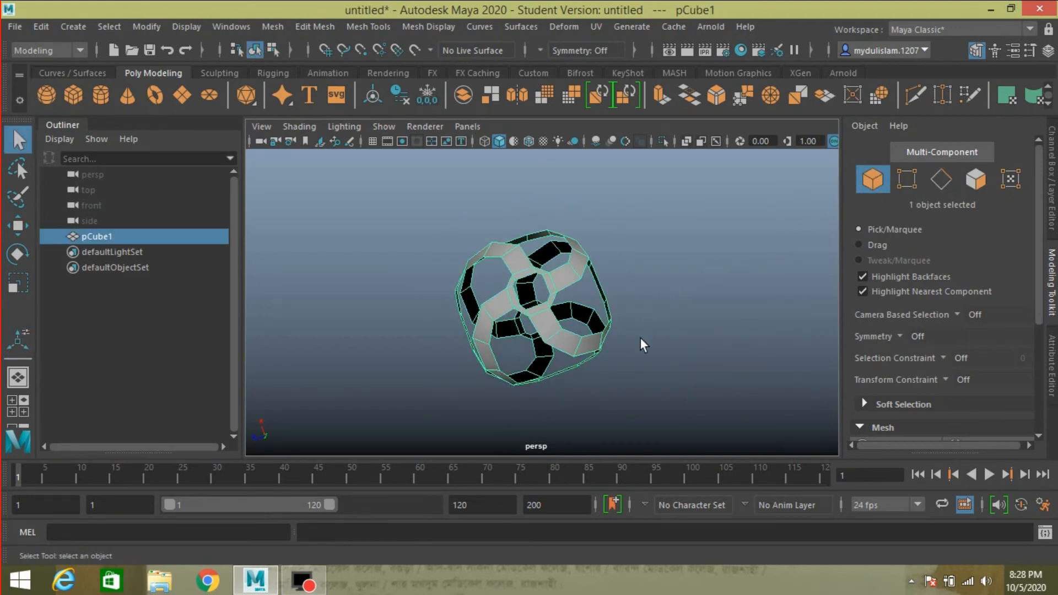
alt+drag(640, 337, 614, 288)
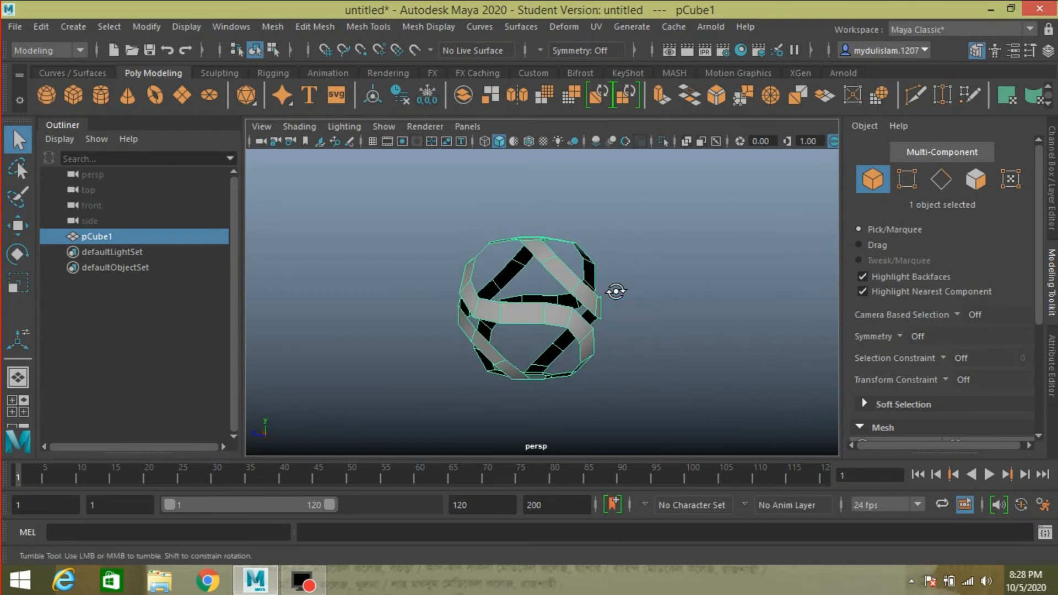
click(373, 141)
alt+drag(461, 225, 526, 205)
click(19, 228)
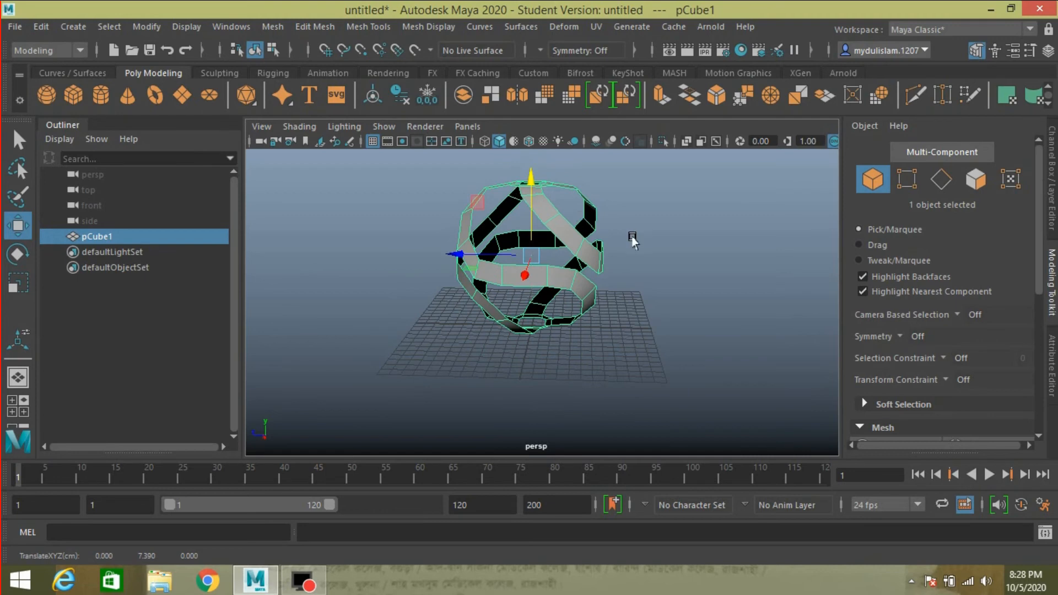
alt+drag(631, 236, 632, 299)
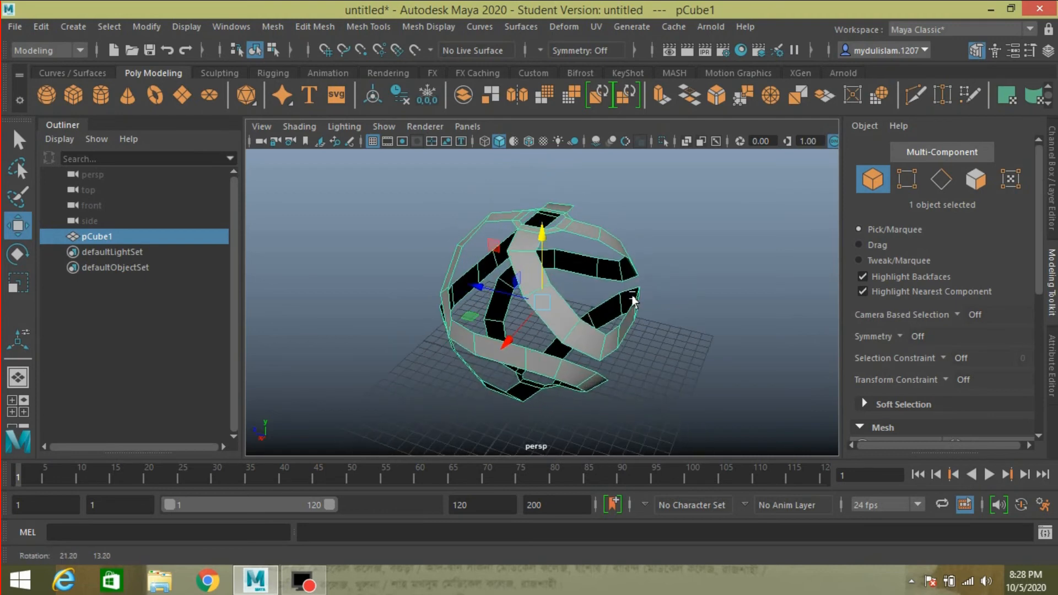
- Delete the construction history of the band object
click(50, 25)
mouse_move(196, 210)
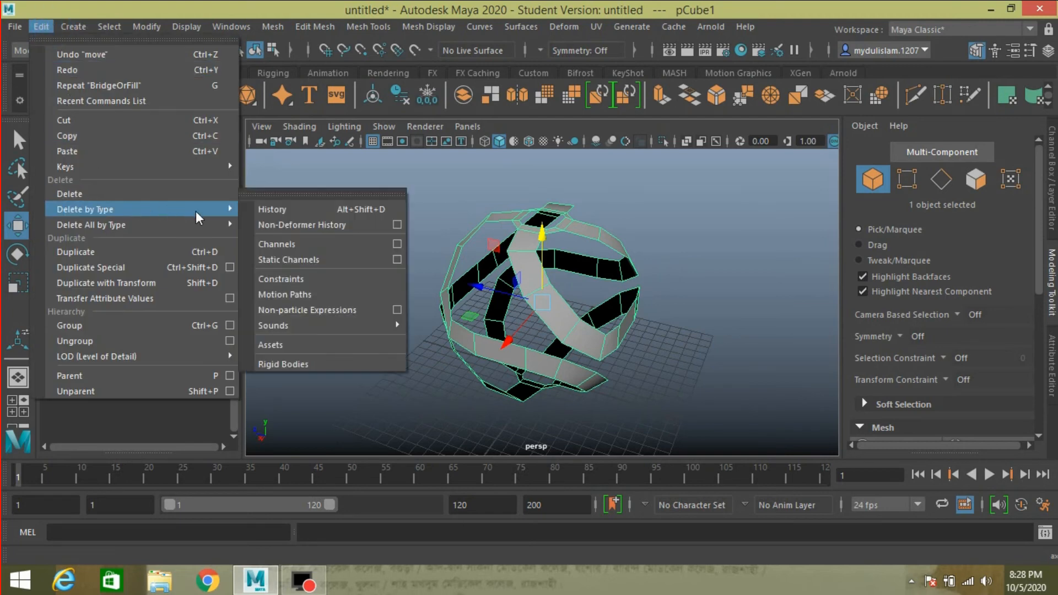
click(257, 205)
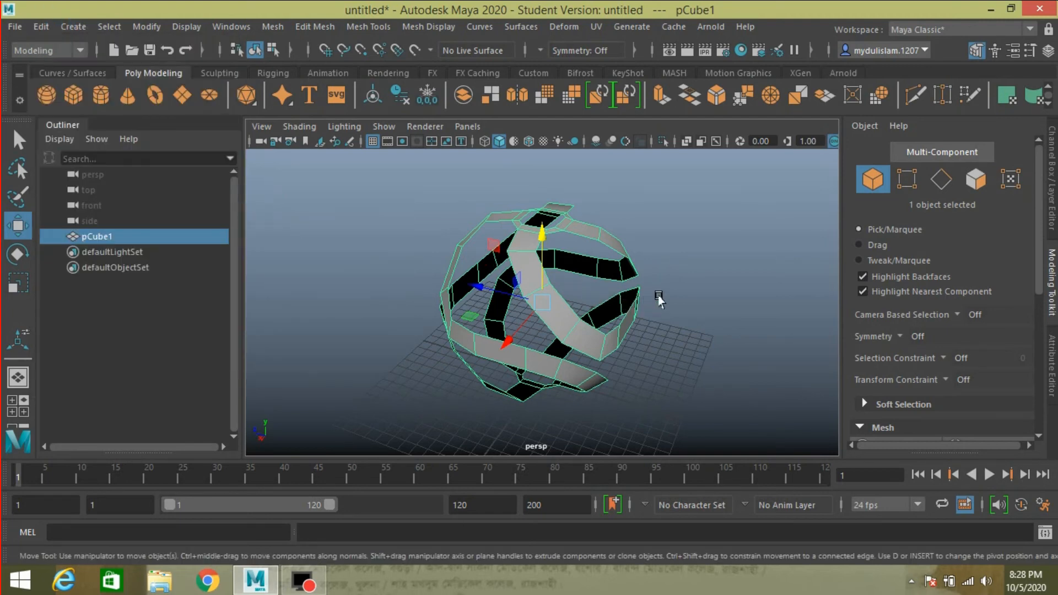
alt+drag(658, 297, 626, 325)
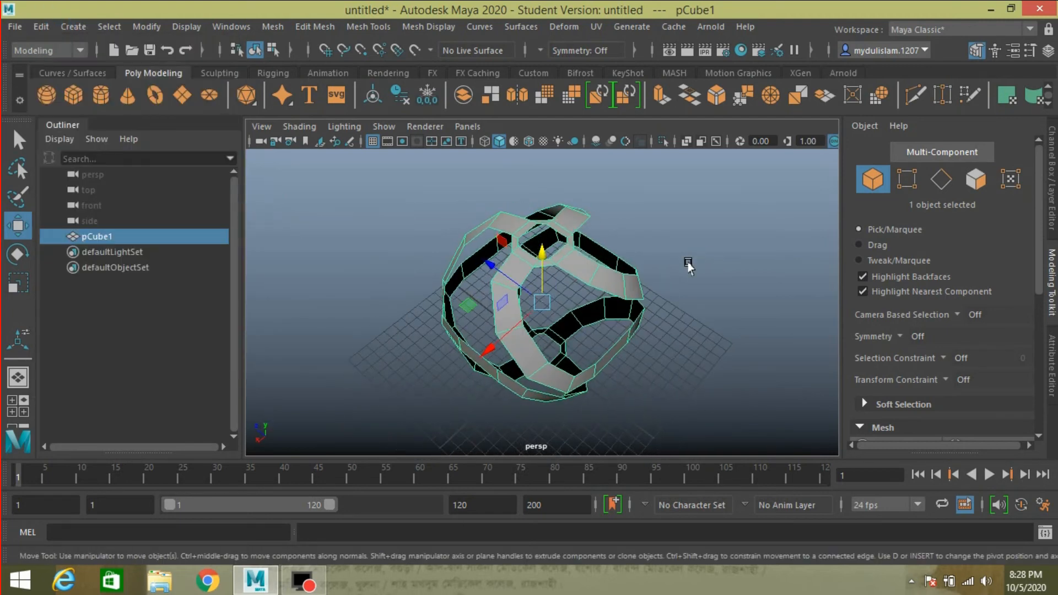
- Turn on the smooth mesh preview for the band object and examine its rounded shape
key(3)
click(665, 228)
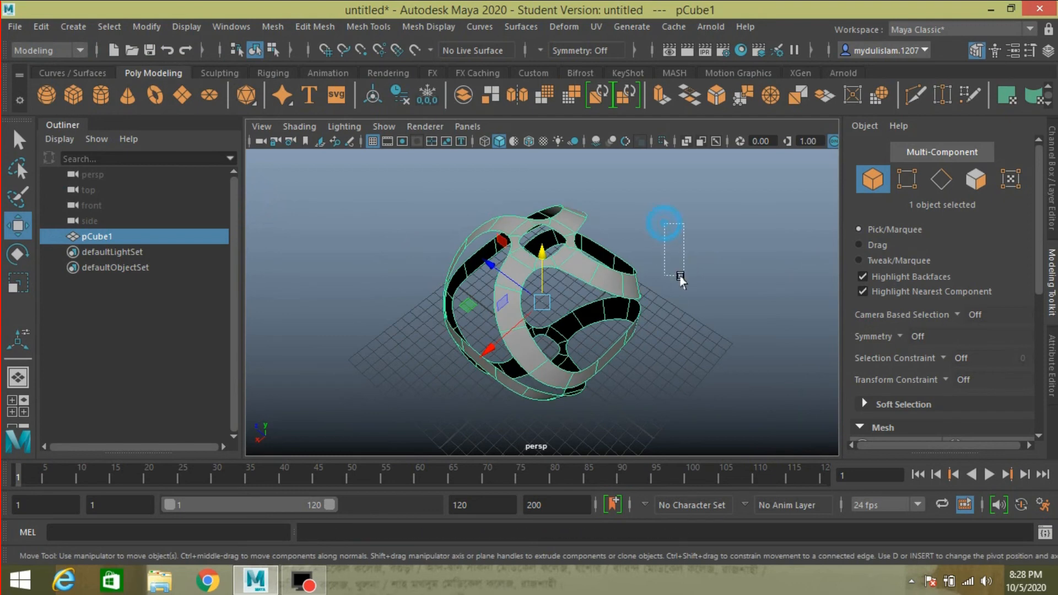
click(577, 272)
alt+drag(594, 280, 557, 231)
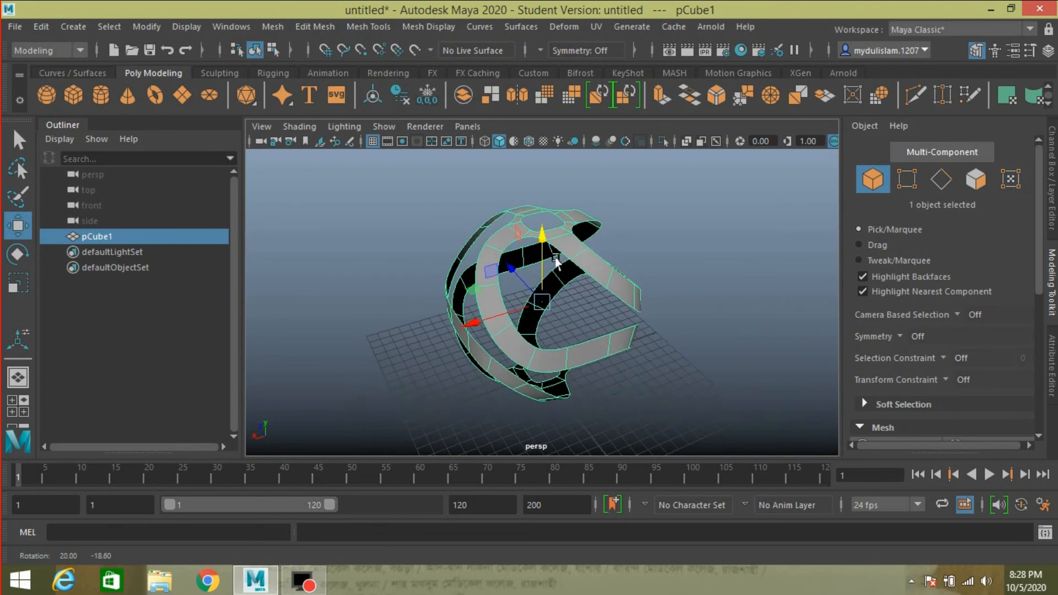
- Assign a new Lambert material to the band object and set its color to a slightly darkened cyan
right_click(563, 223)
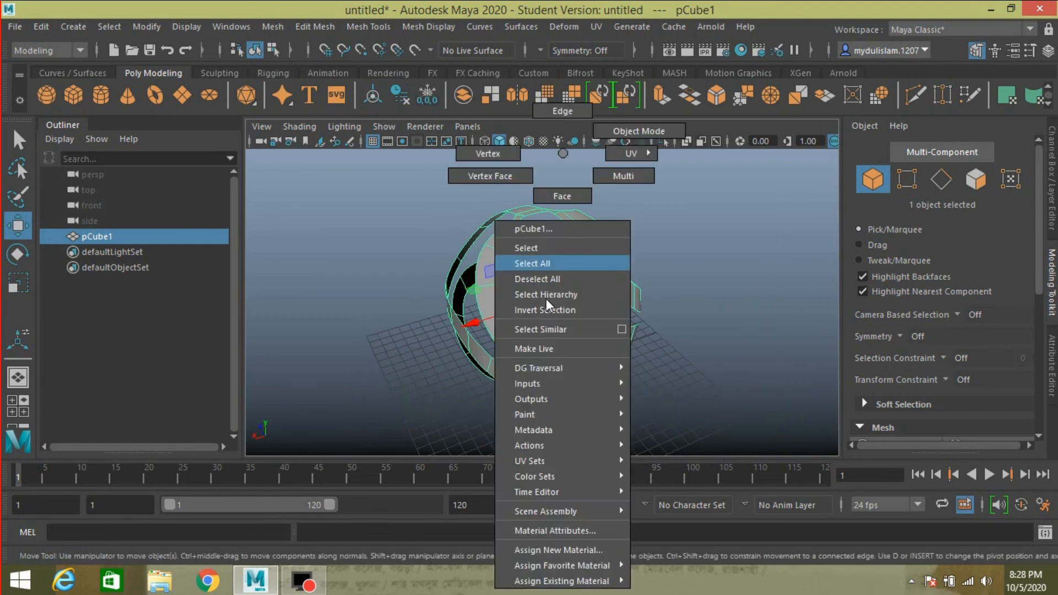
click(584, 551)
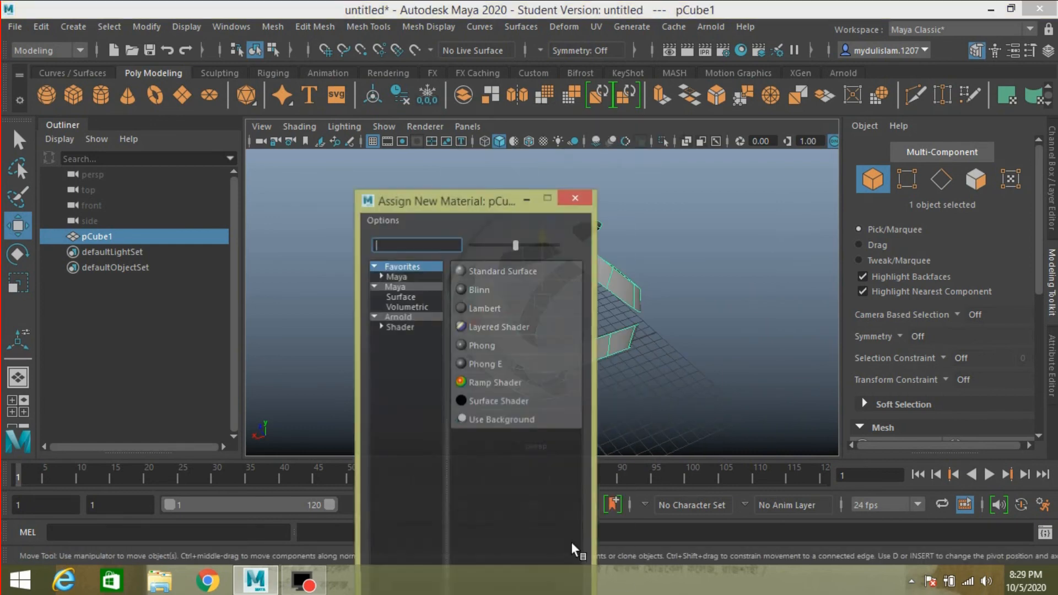
click(481, 306)
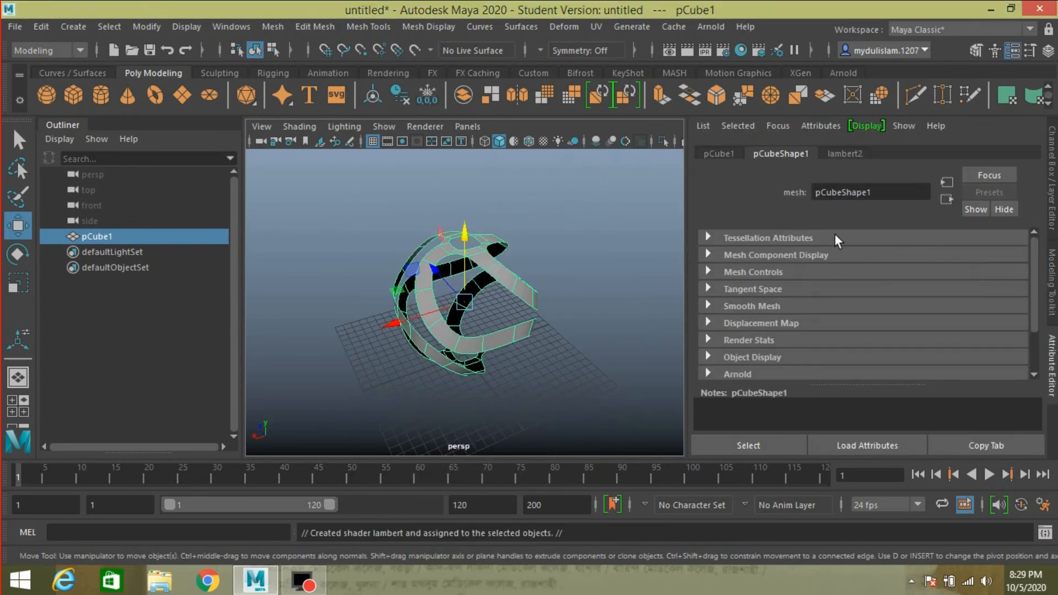
click(845, 151)
click(845, 328)
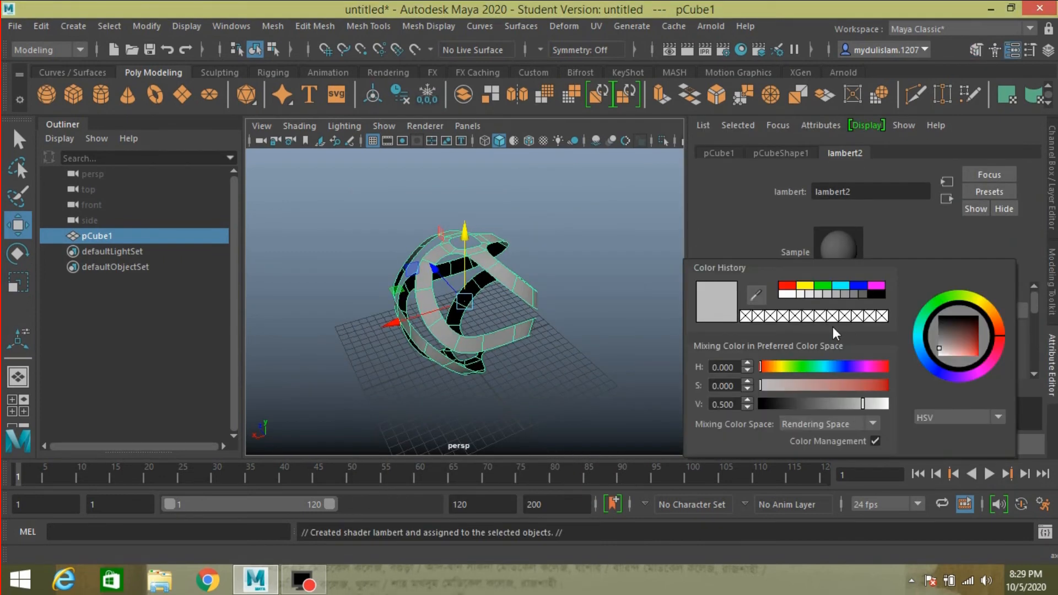
click(835, 287)
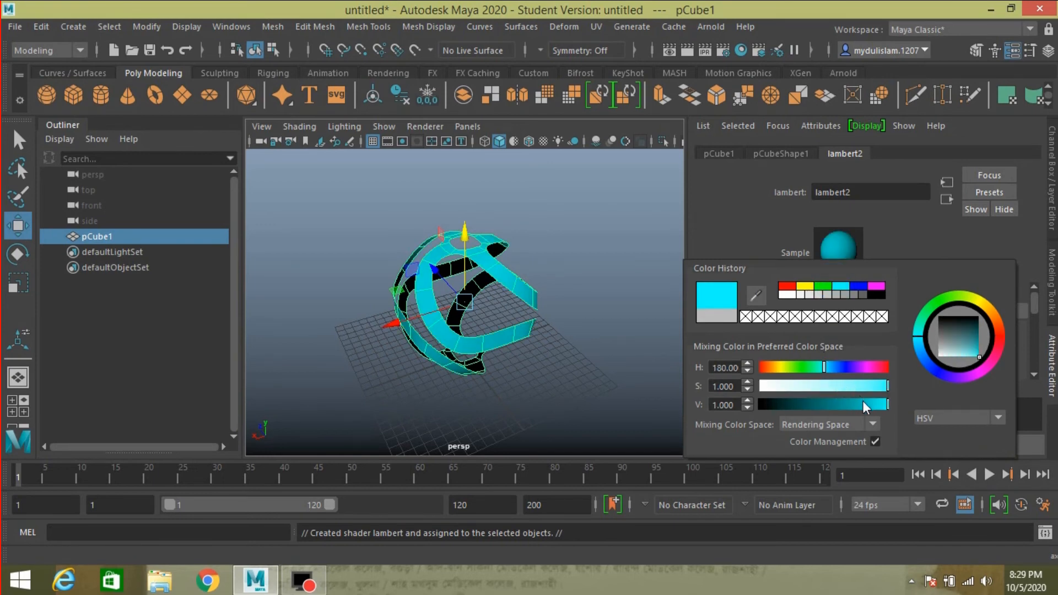
drag(864, 402, 871, 403)
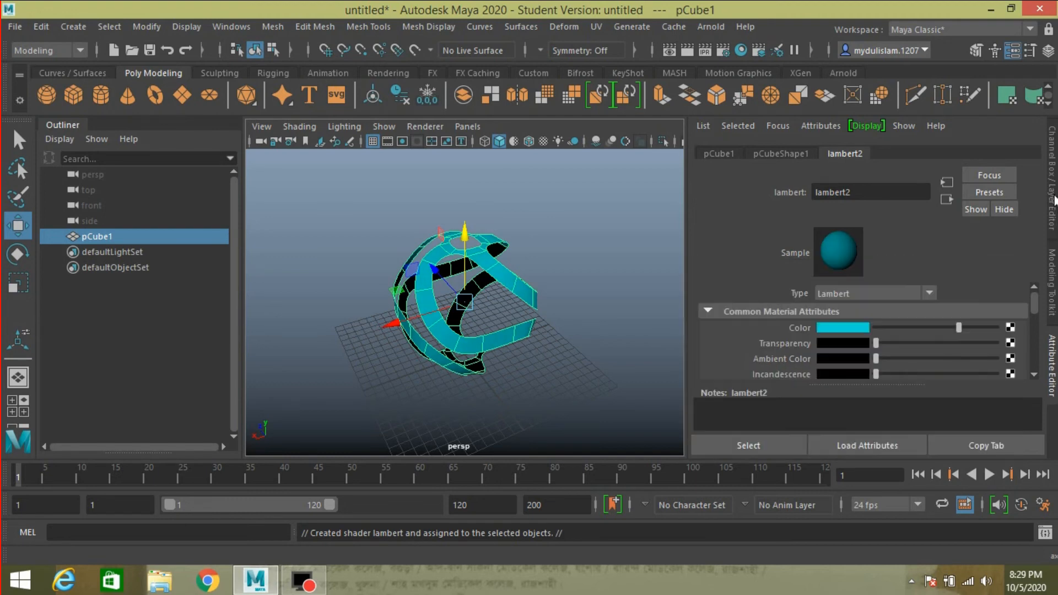
- Show the band object's transform channels and turn off its smooth mesh preview
click(1048, 186)
mouse_move(724, 298)
alt+mouse_down()
mouse_move(728, 280)
mouse_move(727, 290)
alt+mouse_up()
key(1)
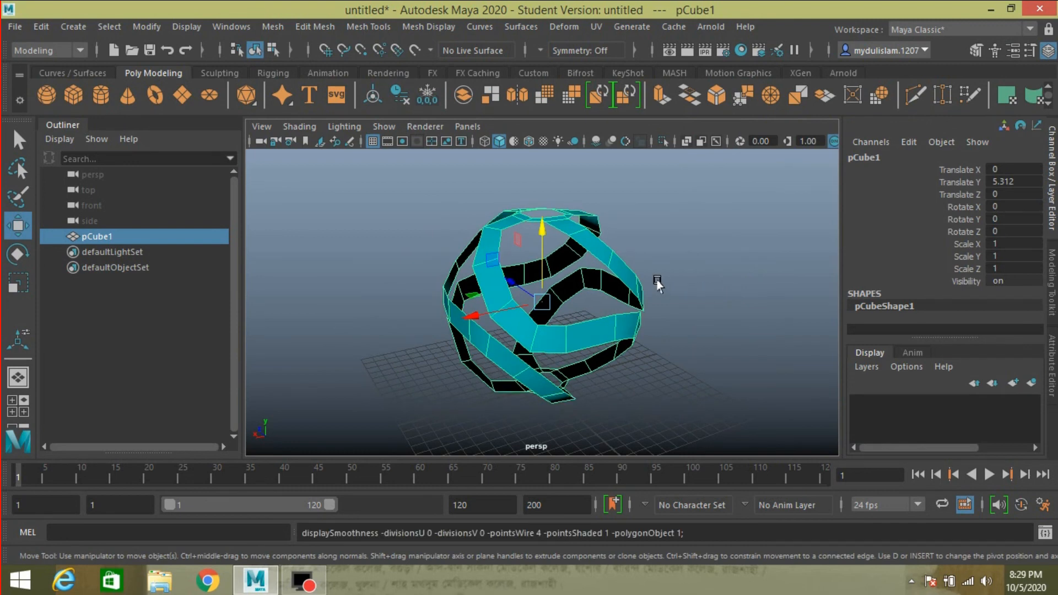
alt+drag(657, 284, 668, 304)
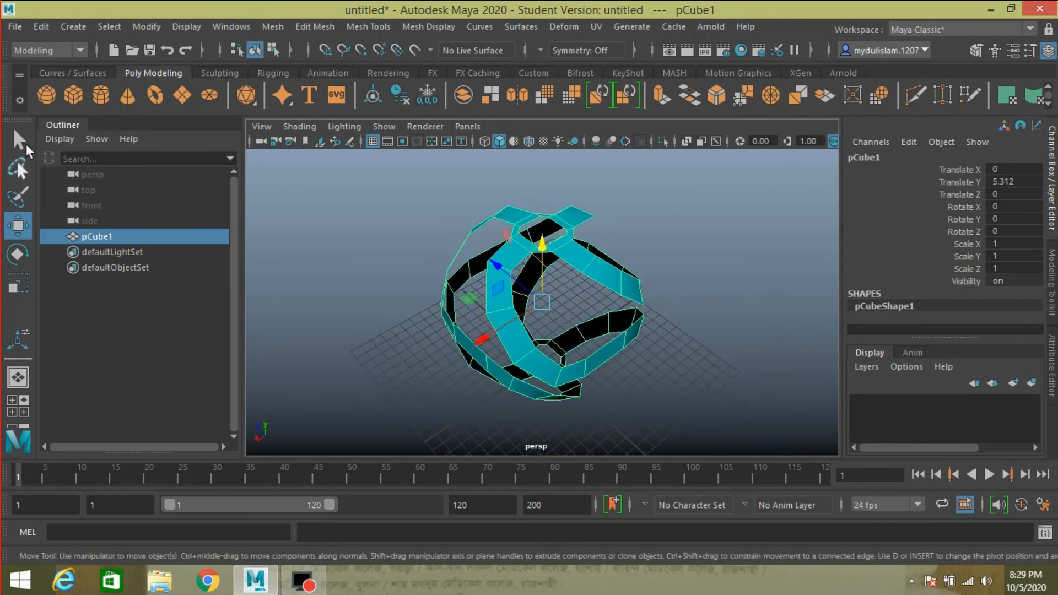
- Create a polygon plane at the origin as a floor and scale it uniformly to about 61.7
click(187, 95)
click(17, 283)
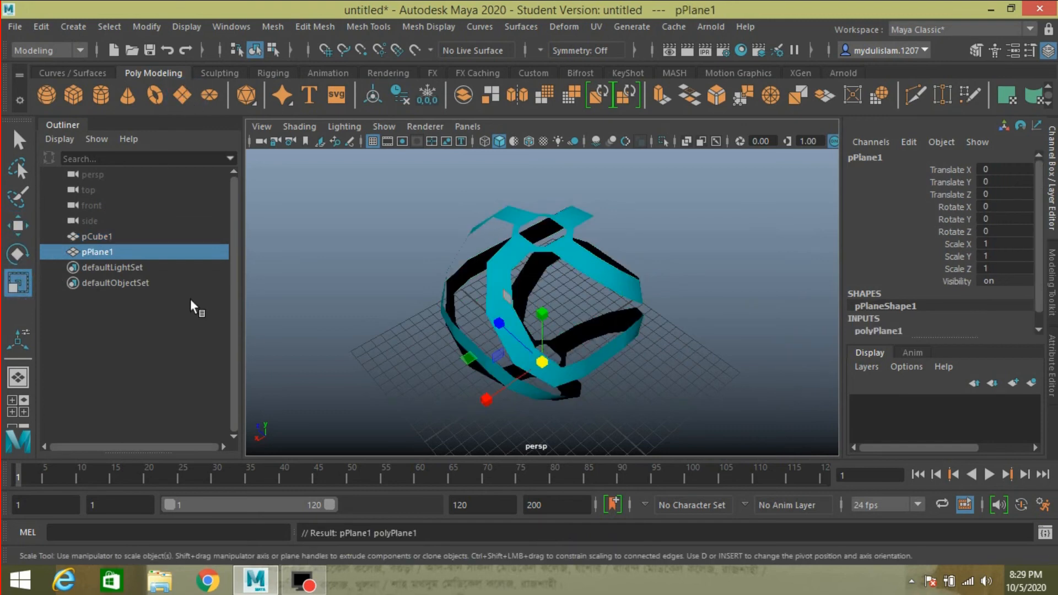
drag(533, 365, 924, 455)
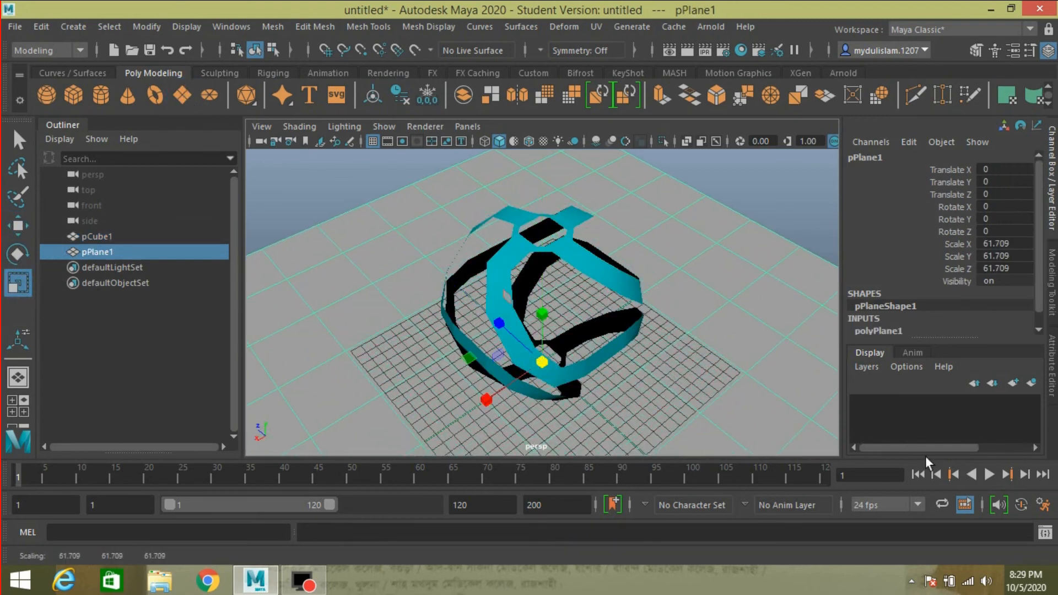
alt+drag(673, 390, 686, 358)
drag(541, 385, 569, 403)
- Adjust the height of the band object above the floor plane to about 5.49 in Translate Y
click(552, 309)
key(w)
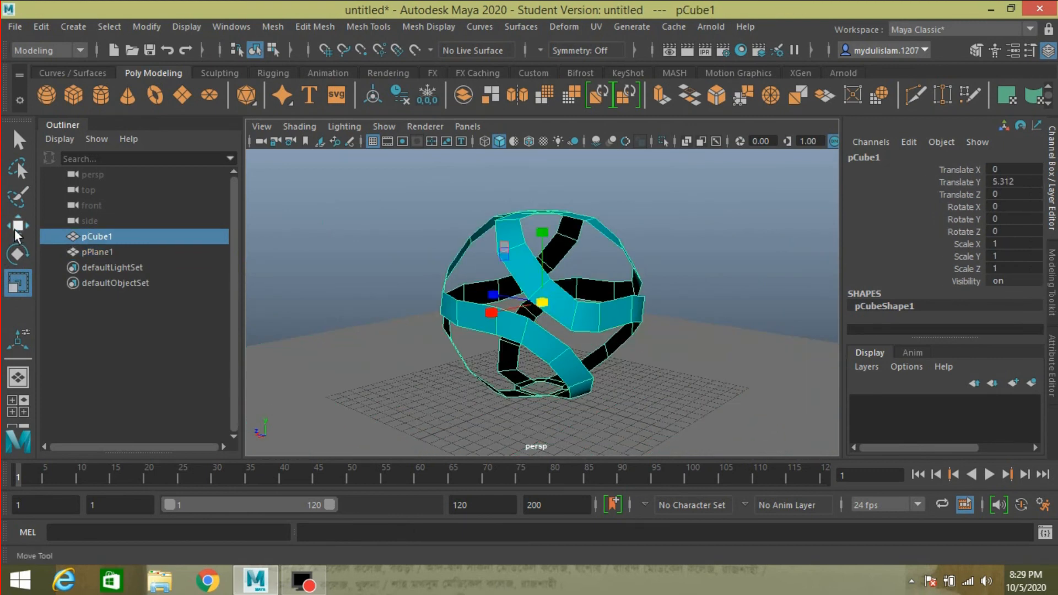
drag(539, 253, 584, 335)
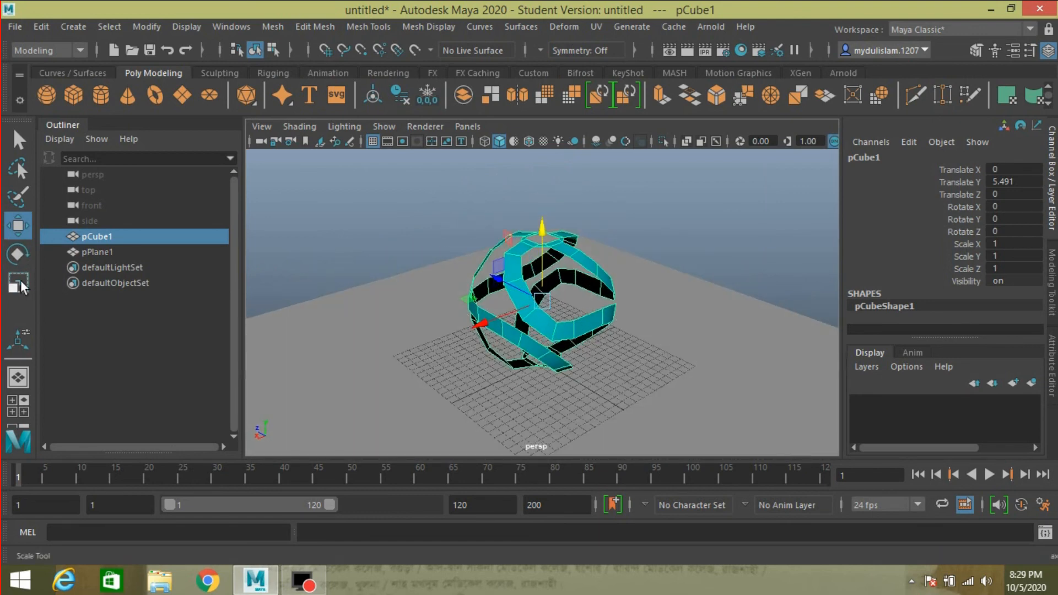
- Center the band object's pivot and freeze its transformations
click(17, 282)
click(155, 25)
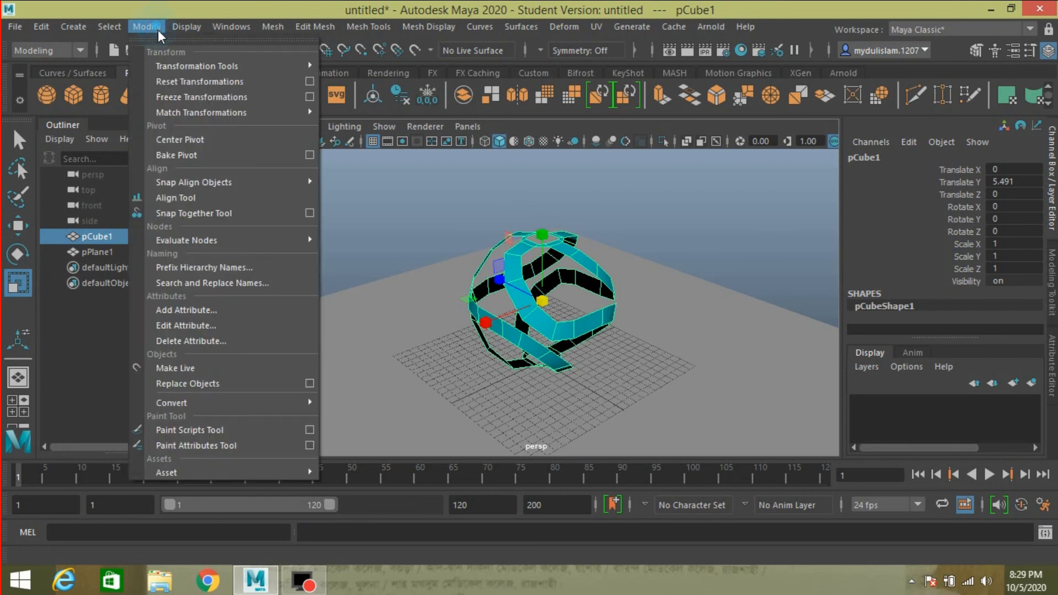
click(195, 139)
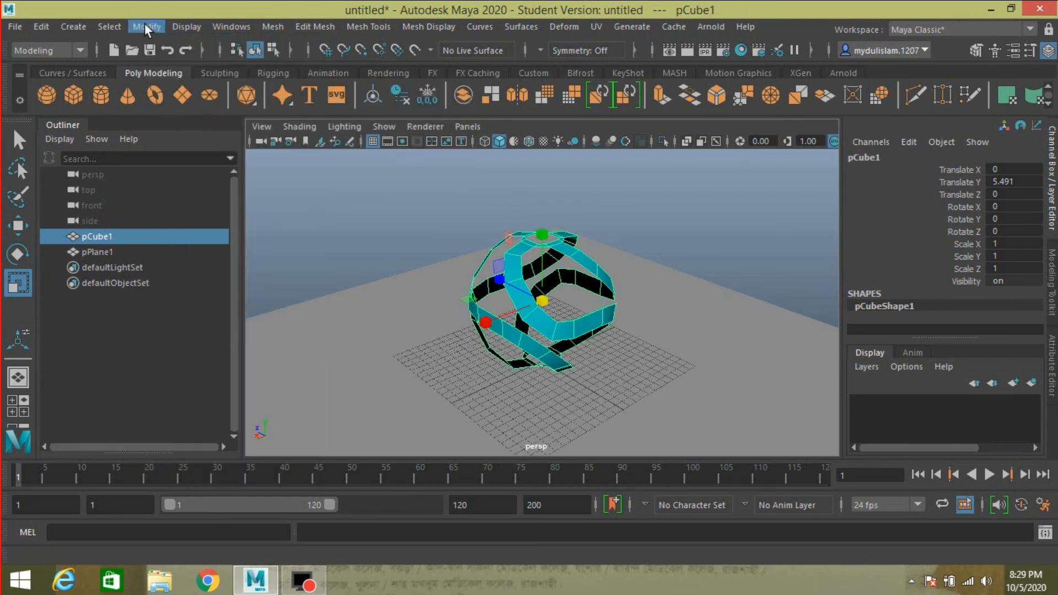
click(144, 25)
click(186, 97)
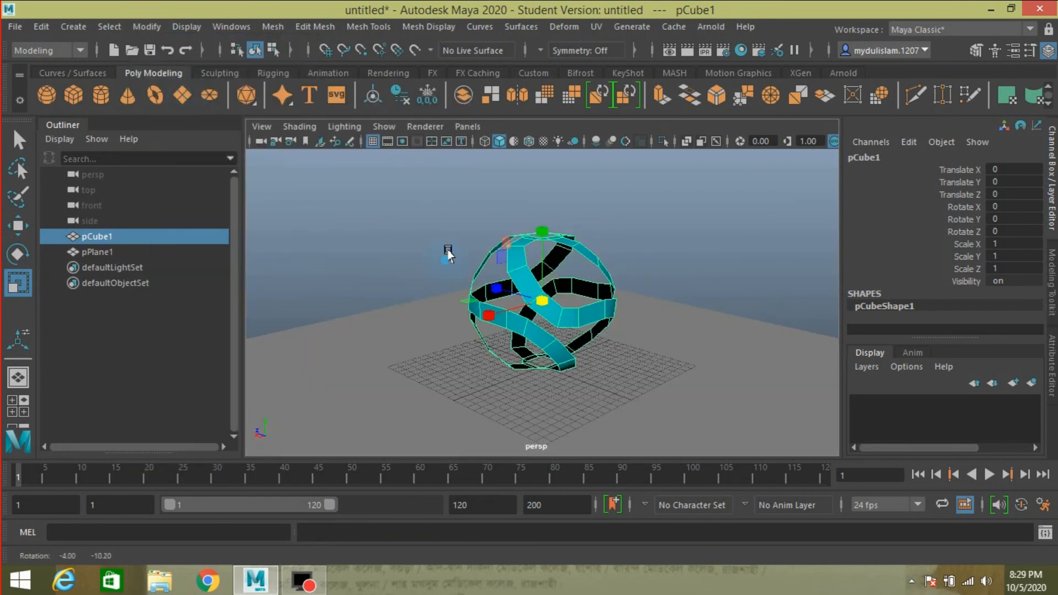
- Scale the band object uniformly to about 0.75 and lower it to about -1.78 in Translate Y
drag(539, 300, 514, 307)
mouse_move(590, 298)
alt+mouse_down()
mouse_move(574, 330)
mouse_move(579, 296)
alt+mouse_up()
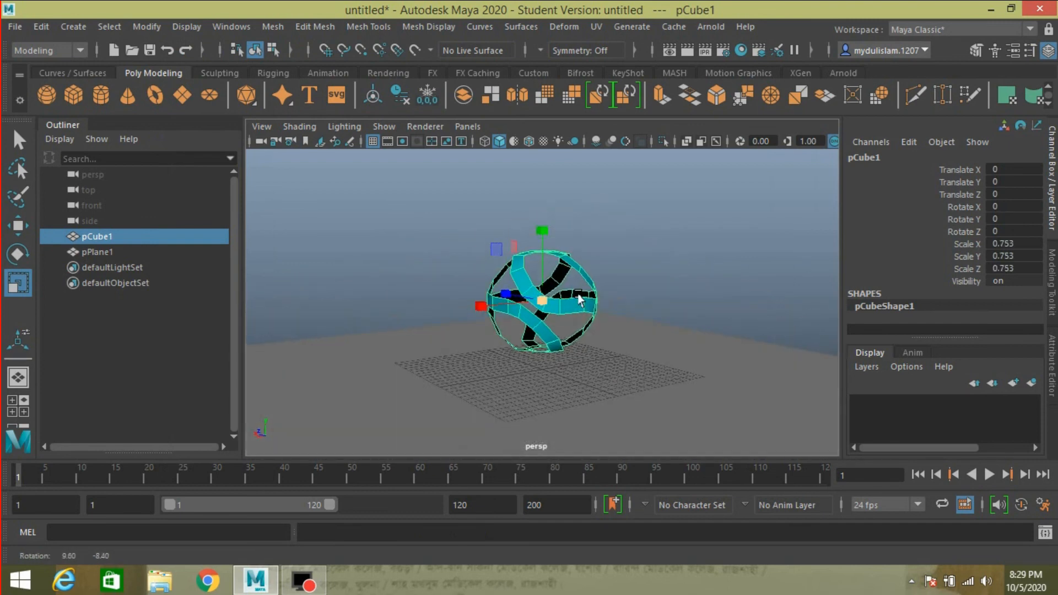
click(17, 225)
drag(541, 232, 600, 281)
- Smooth the band object's mesh with 3 divisions
scroll(599, 303, up, 4)
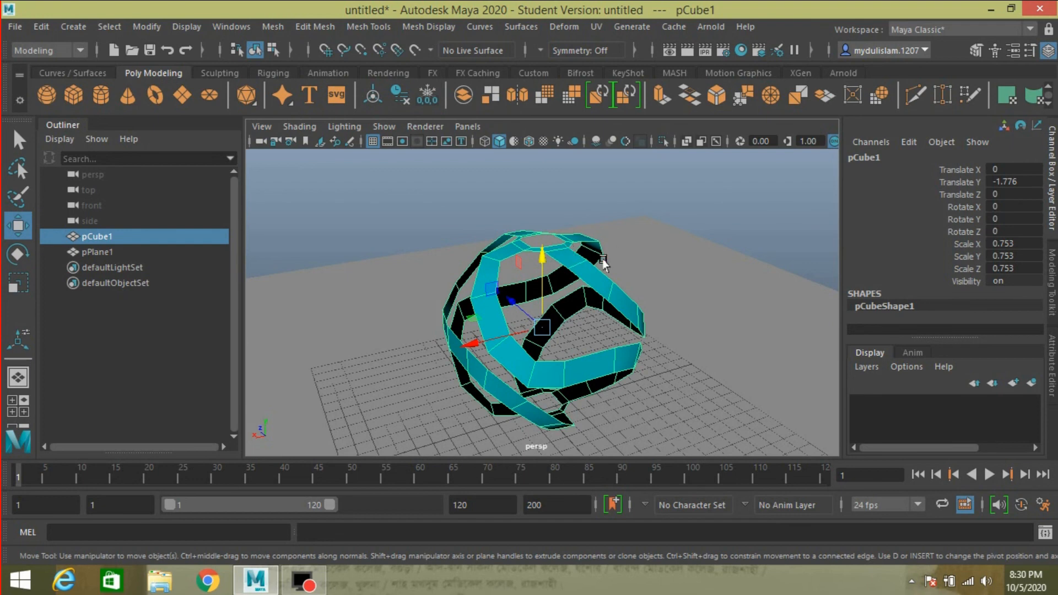
alt+drag(626, 262, 603, 293)
click(280, 26)
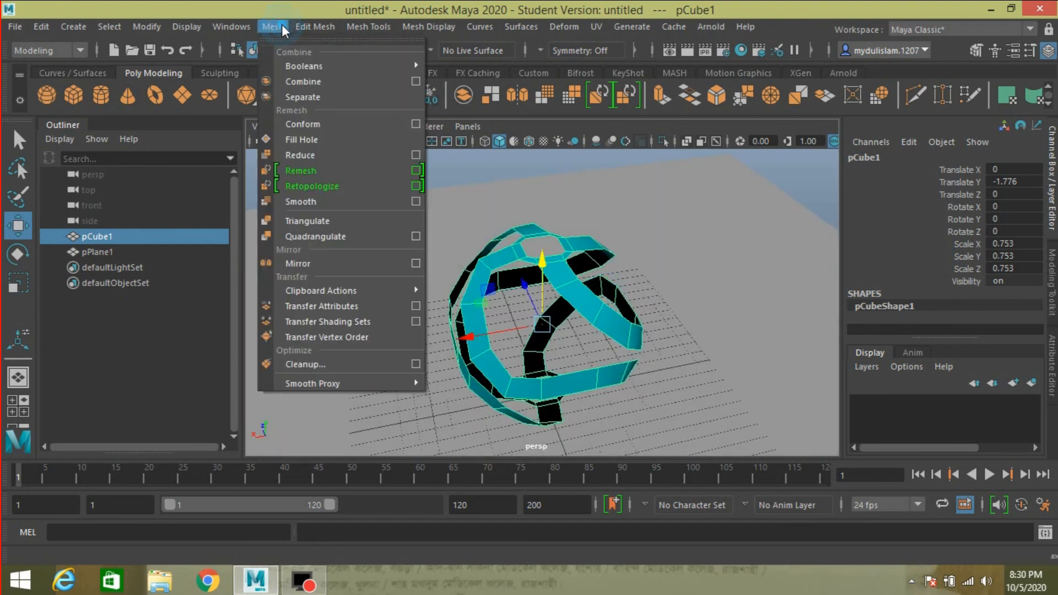
click(352, 201)
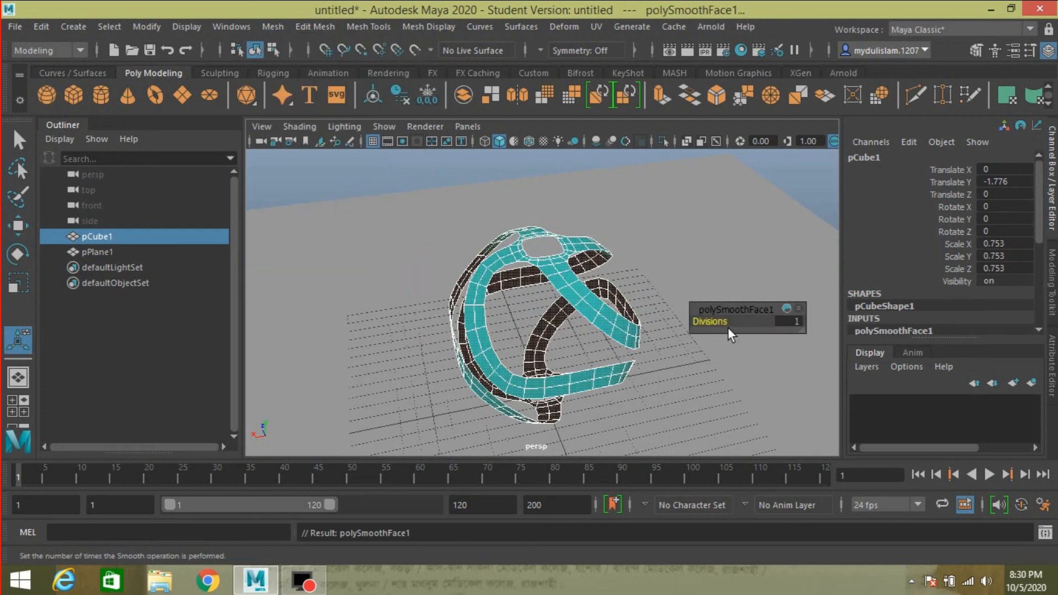
drag(721, 320, 733, 321)
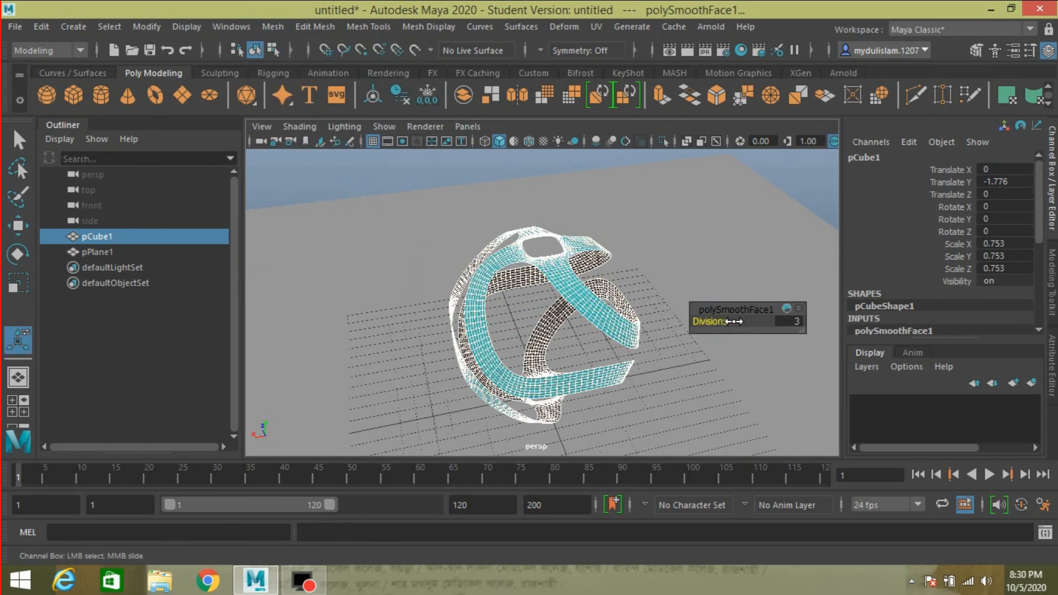
click(18, 141)
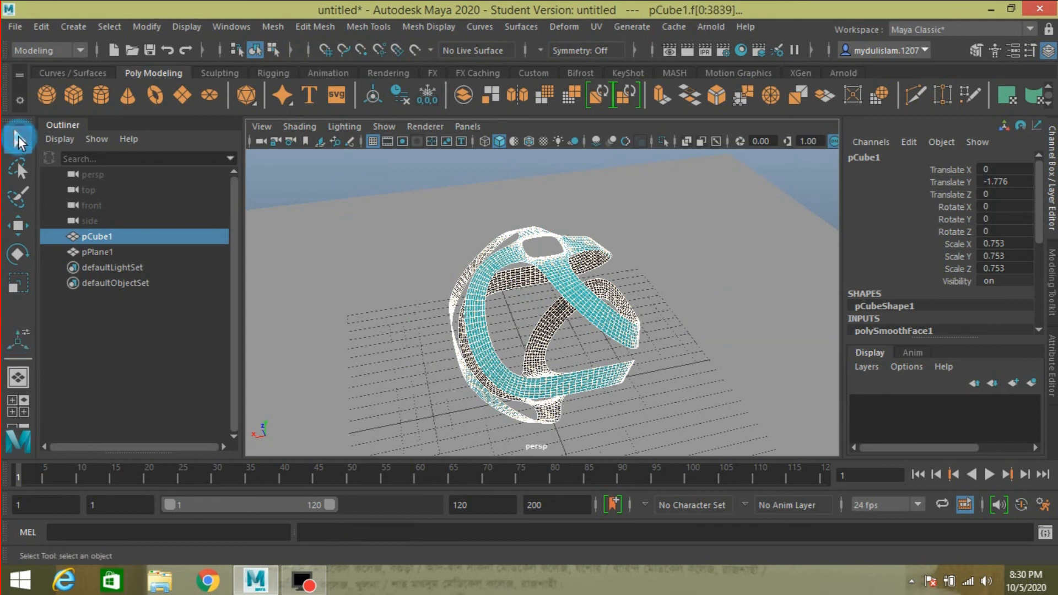
- Delete the band object's construction history and freeze its transformations
click(39, 27)
click(201, 208)
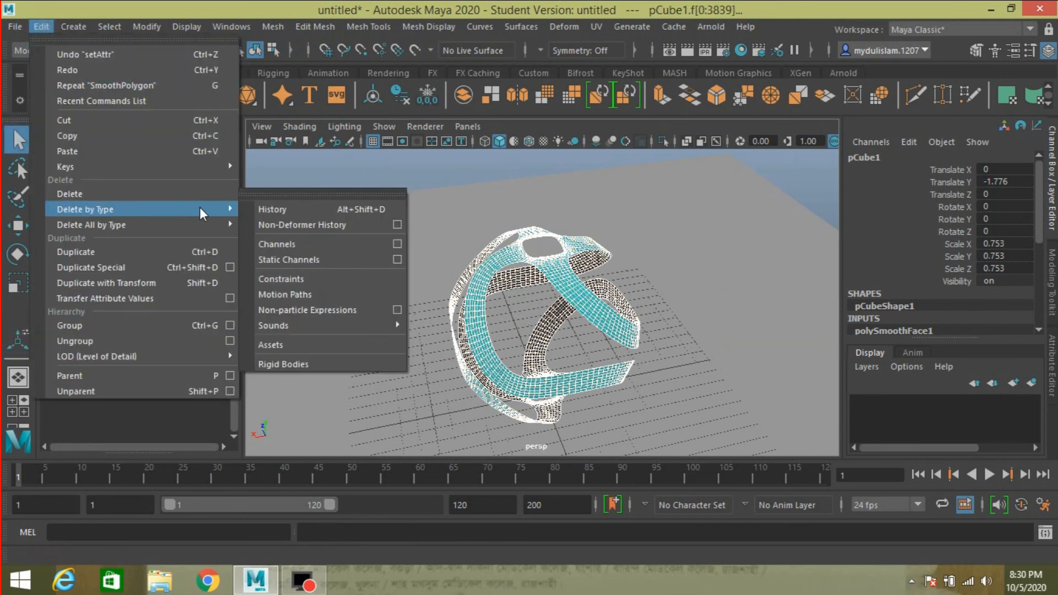
click(264, 209)
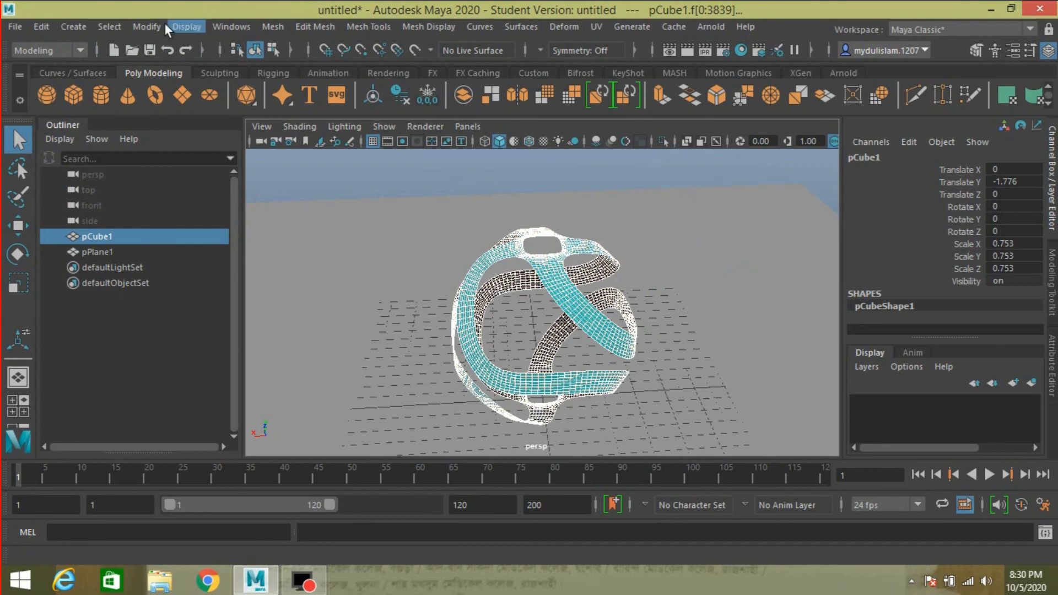
click(146, 27)
click(187, 95)
alt+drag(585, 255, 608, 258)
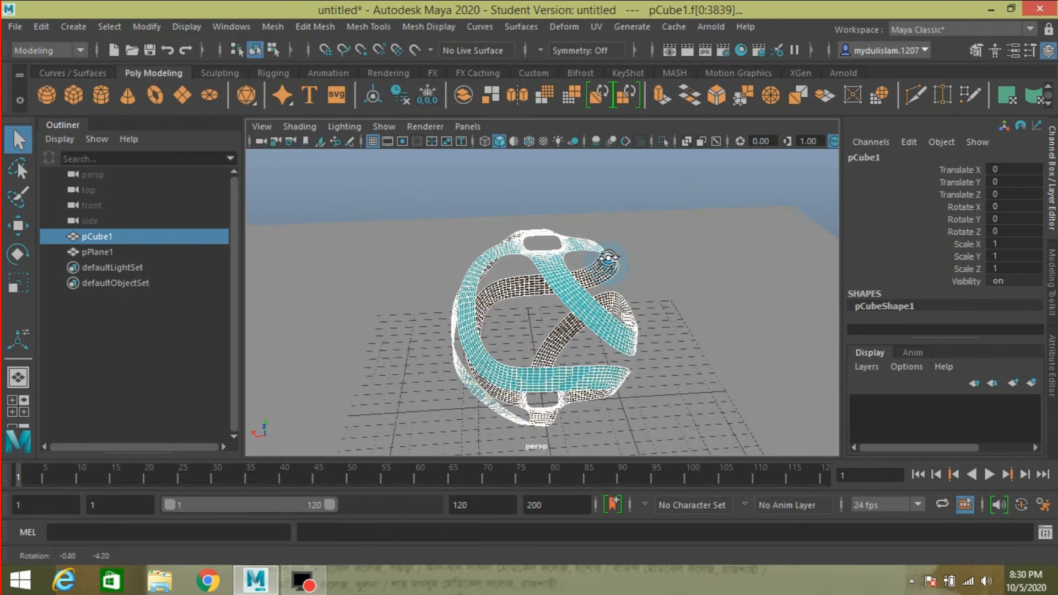
- Switch from face selection back to object mode and select the whole band object
key(F8)
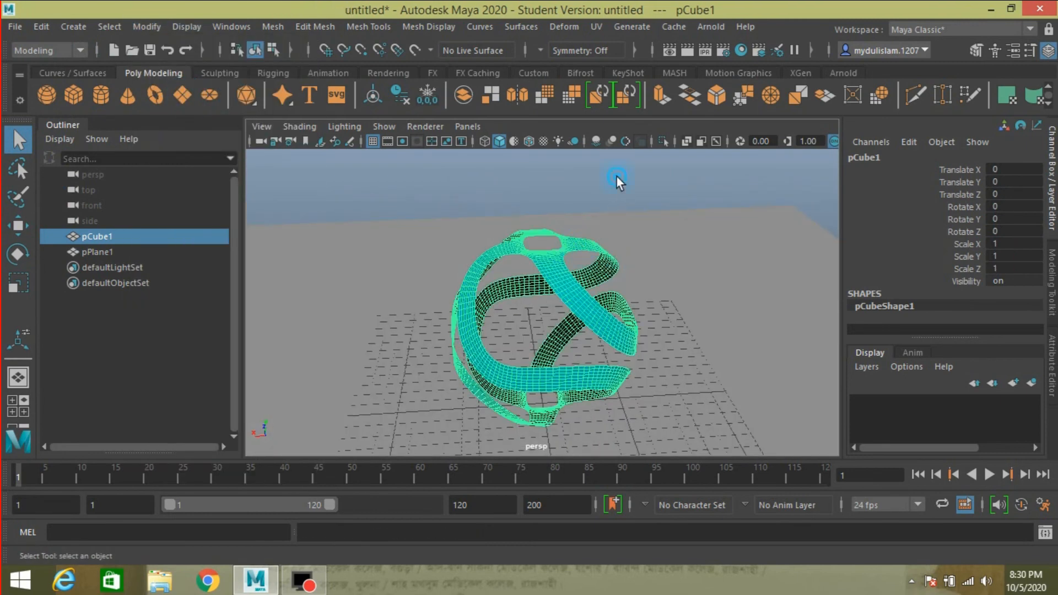
click(616, 175)
click(576, 255)
alt+drag(576, 256, 584, 261)
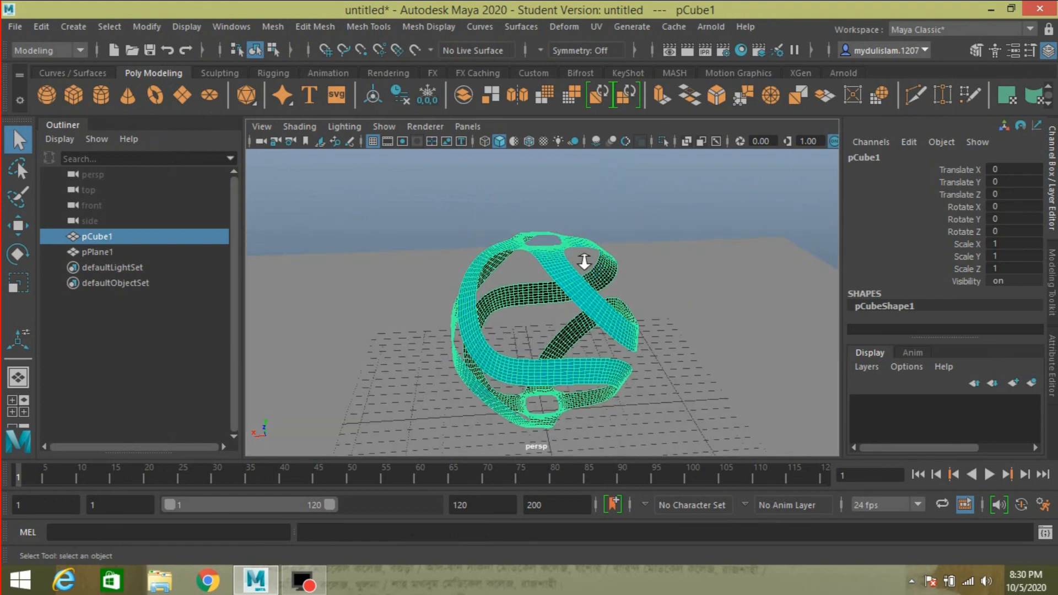
- Add an Arnold skydome light to the scene
click(709, 27)
mouse_move(848, 124)
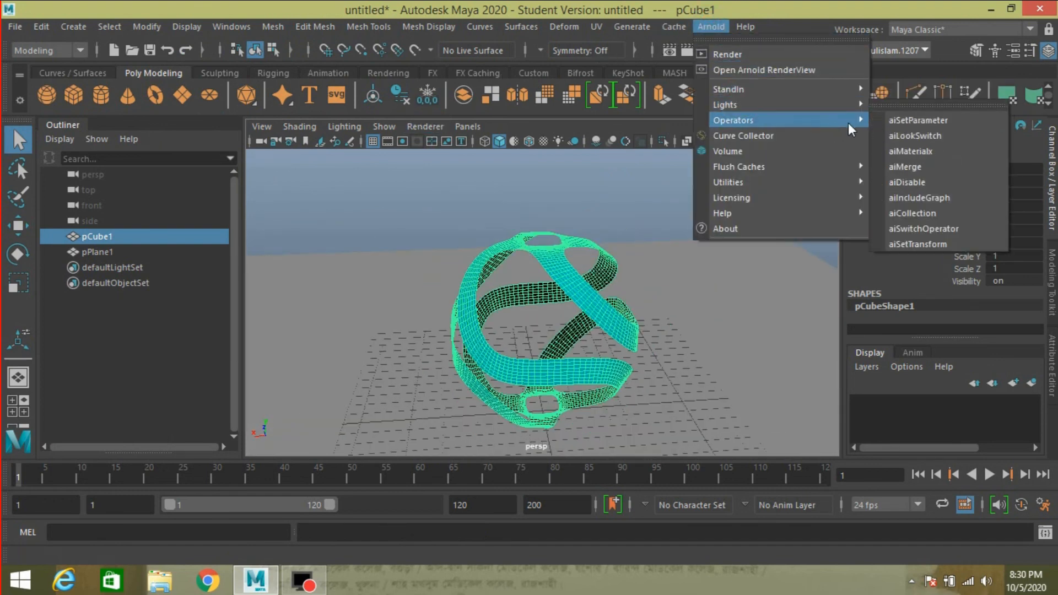
mouse_move(851, 104)
click(903, 120)
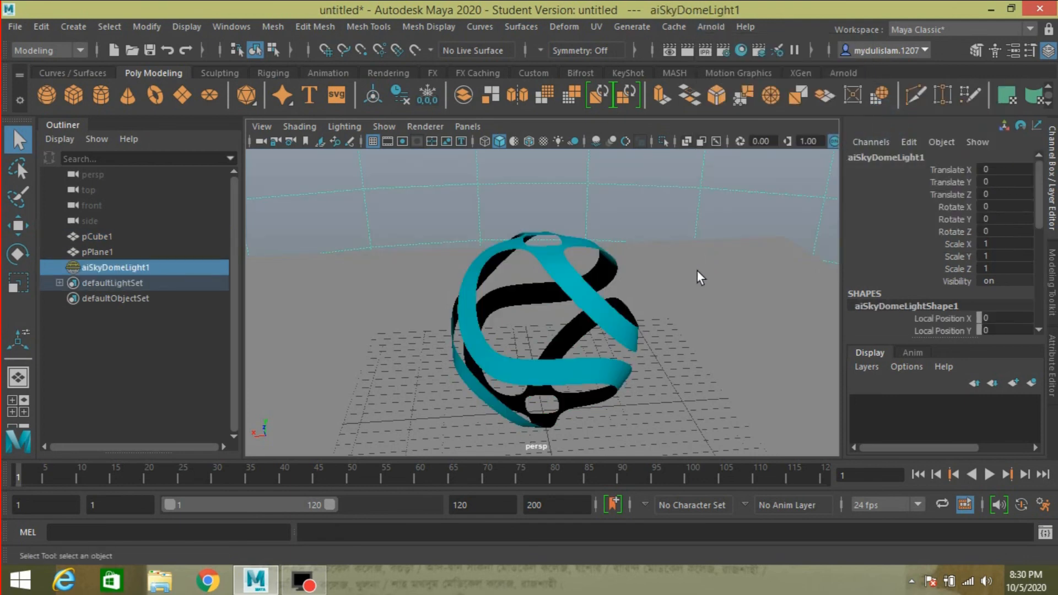
alt+drag(696, 270, 647, 256)
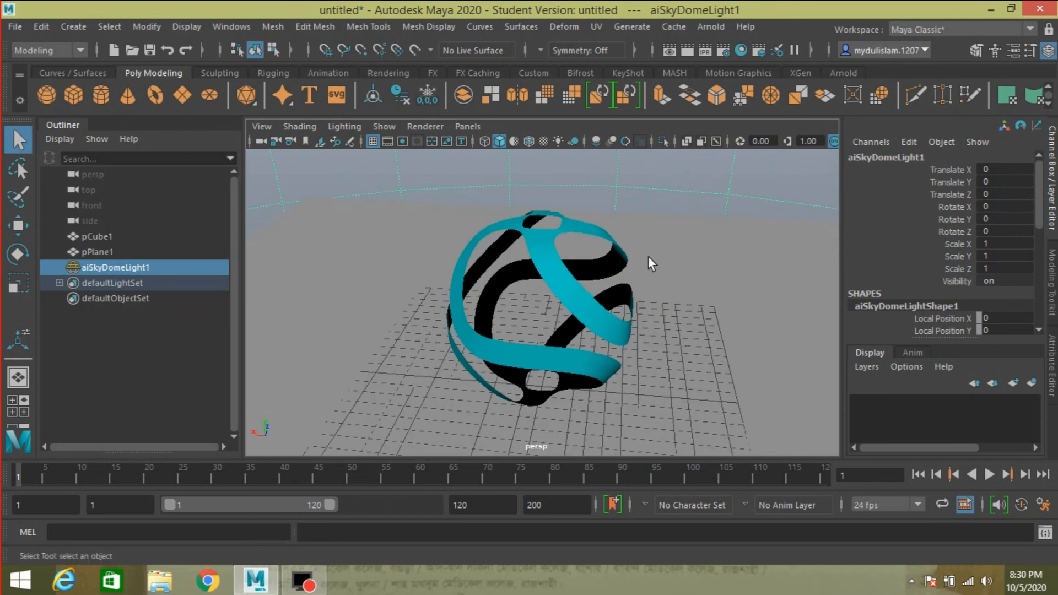
- Turn on two-sided lighting in the perspective view so the band's inner faces are lit
click(346, 126)
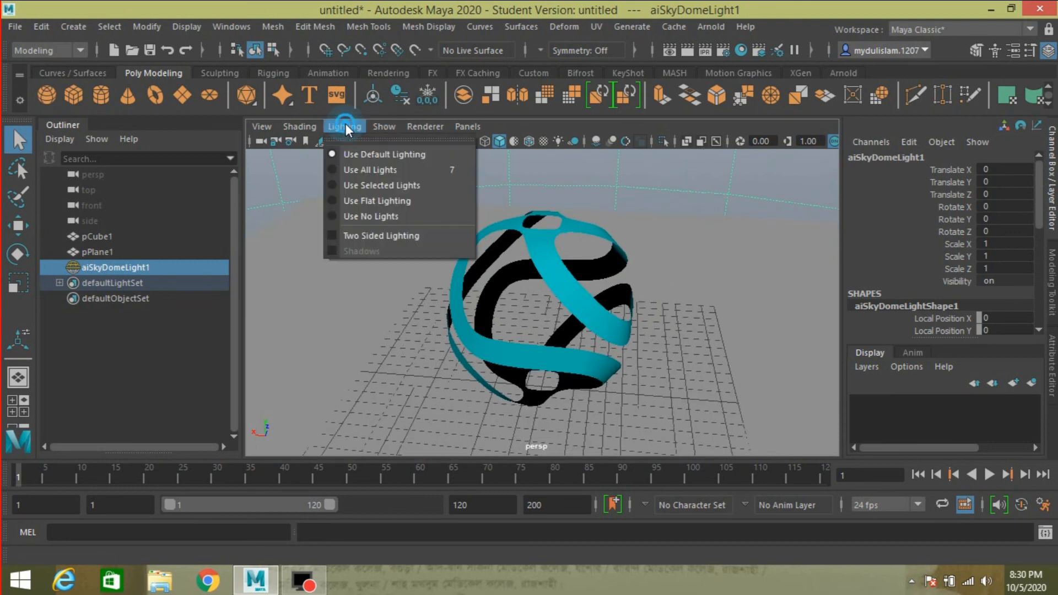
click(382, 235)
mouse_move(391, 246)
alt+mouse_down()
mouse_move(402, 266)
mouse_move(394, 260)
alt+mouse_up()
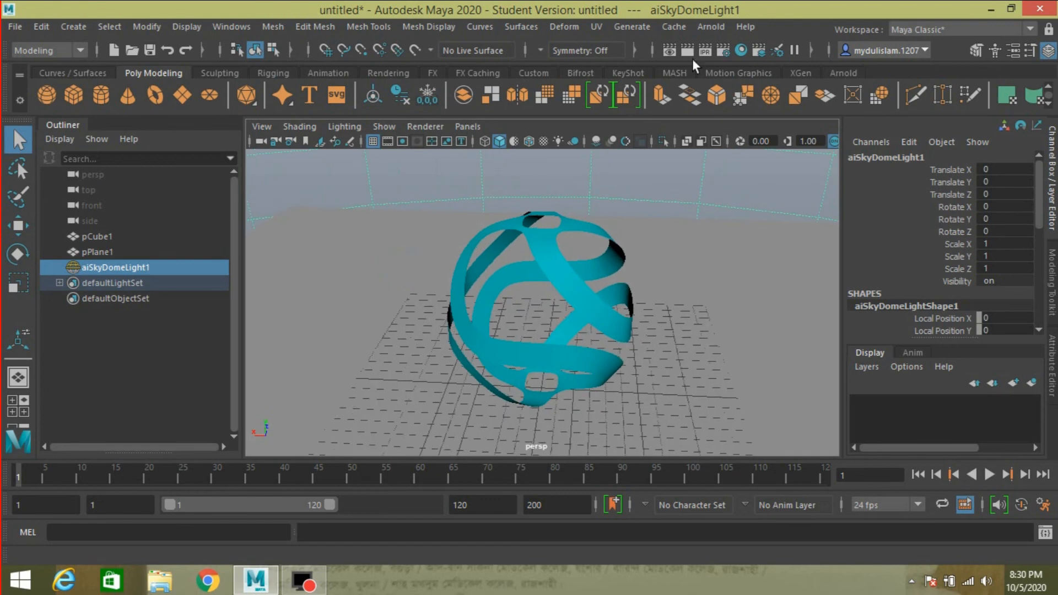
click(699, 26)
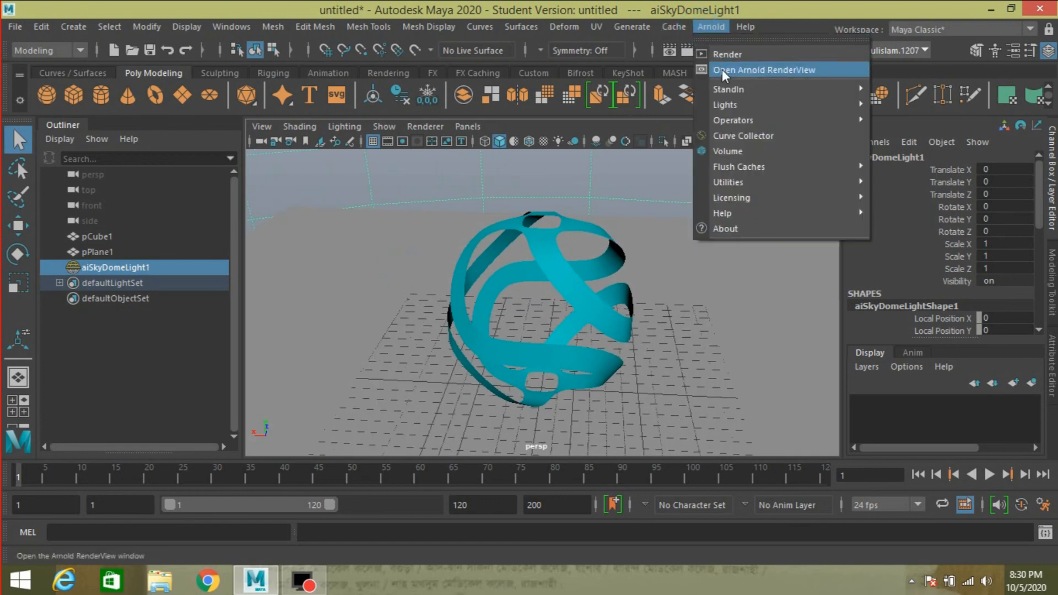
click(741, 68)
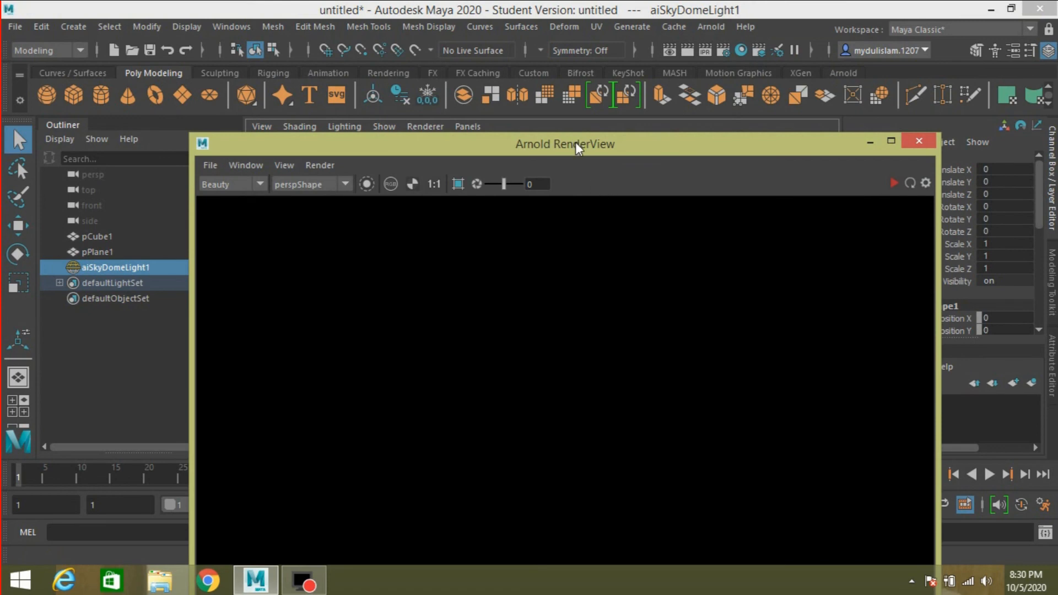
drag(575, 142, 489, 19)
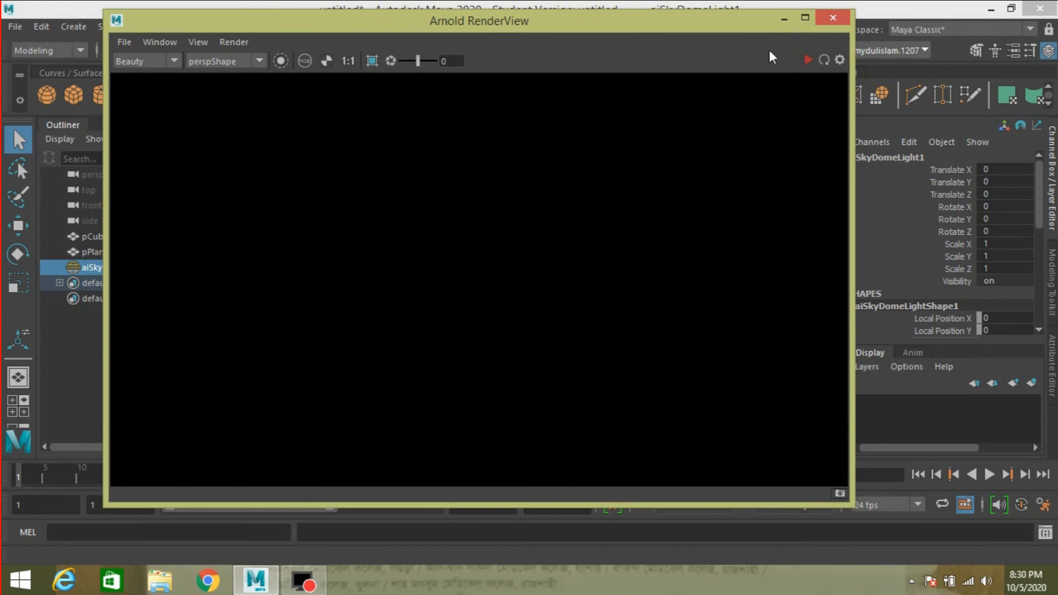
click(831, 18)
- Render the perspective view of the band object and floor plane with Arnold
click(711, 26)
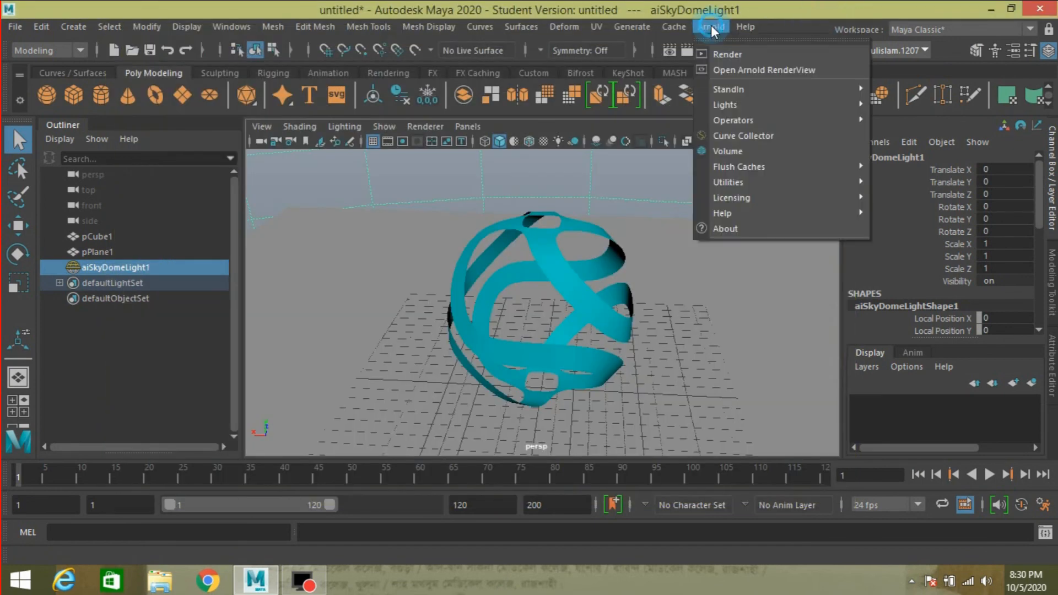
click(718, 49)
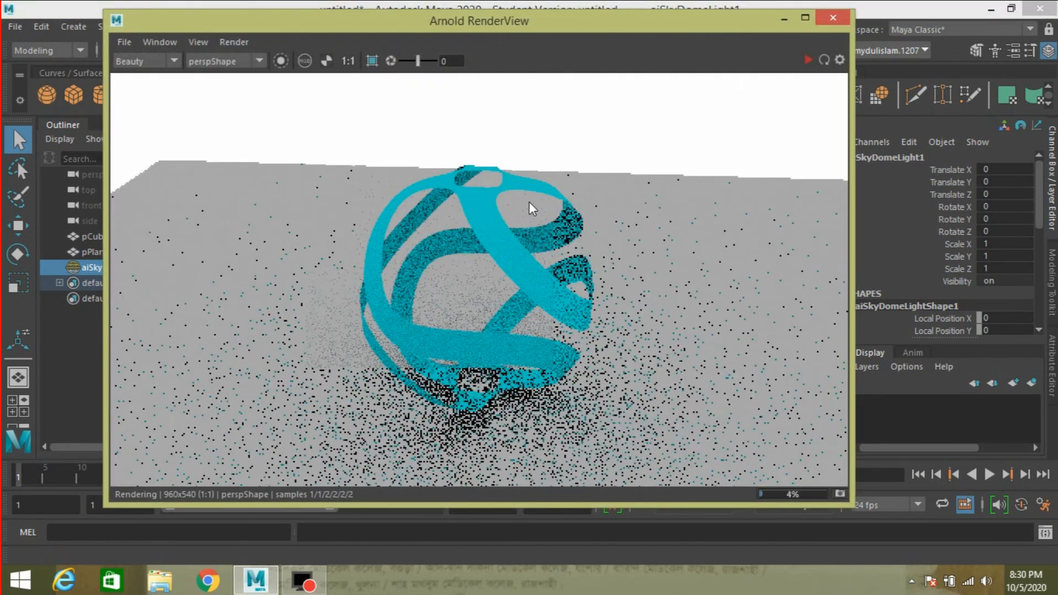